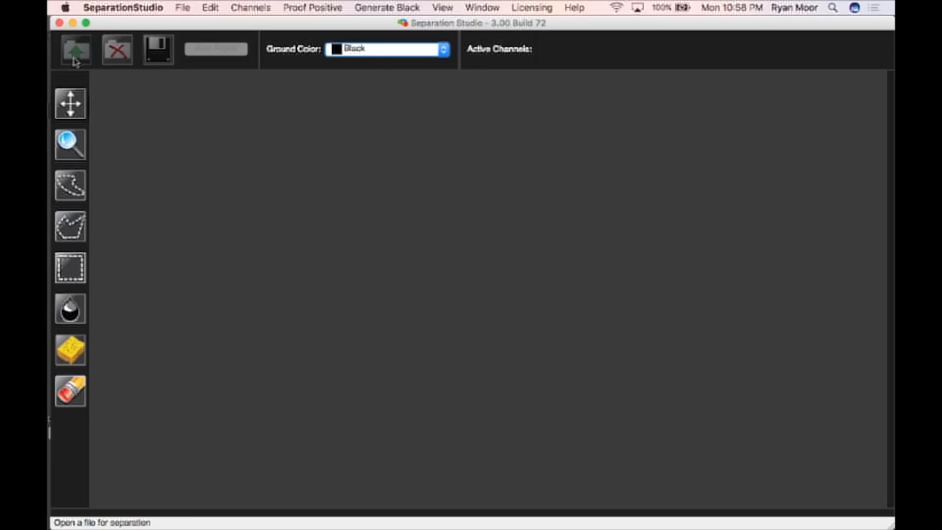
Open 100% proof.tif from the SEP STUDIO ART folder for separation
{"action": "left_click", "coordinate": [75, 60]}
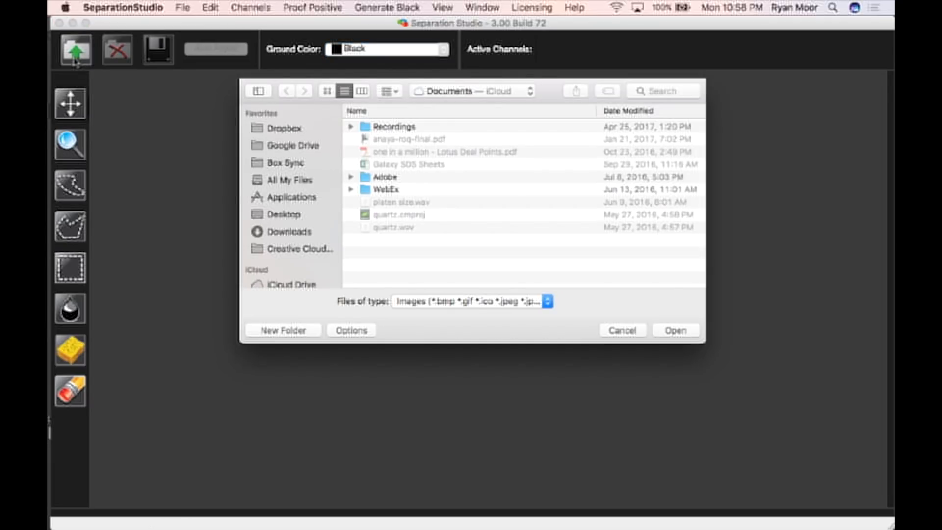
{"action": "left_click", "coordinate": [469, 92]}
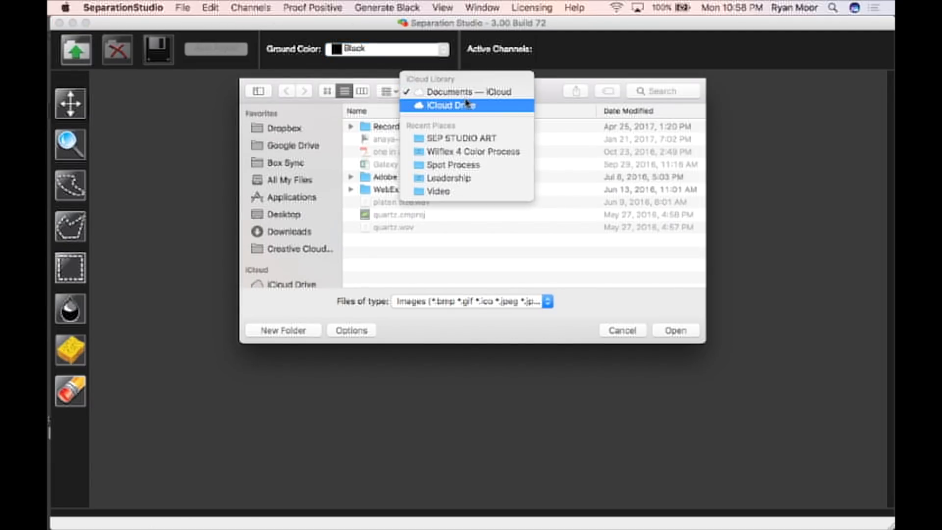
{"action": "left_click", "coordinate": [449, 139]}
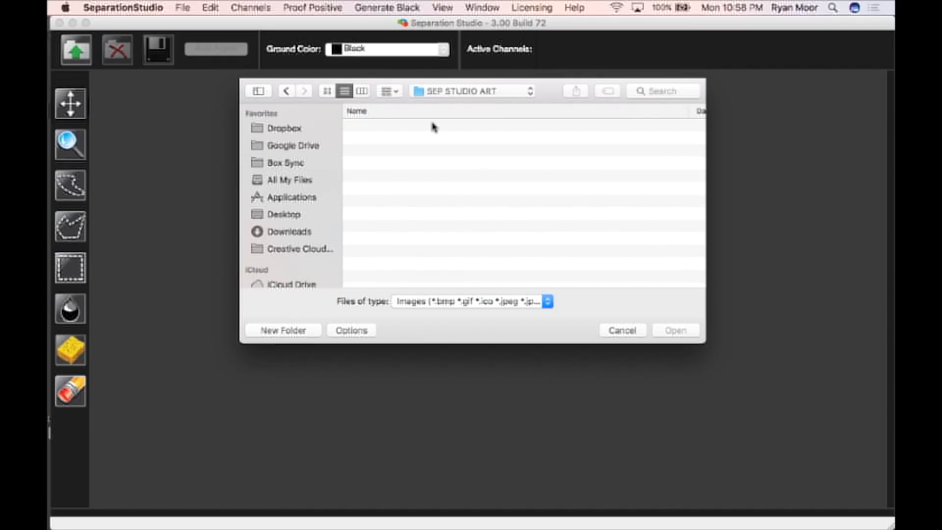
{"action": "left_click", "coordinate": [411, 127]}
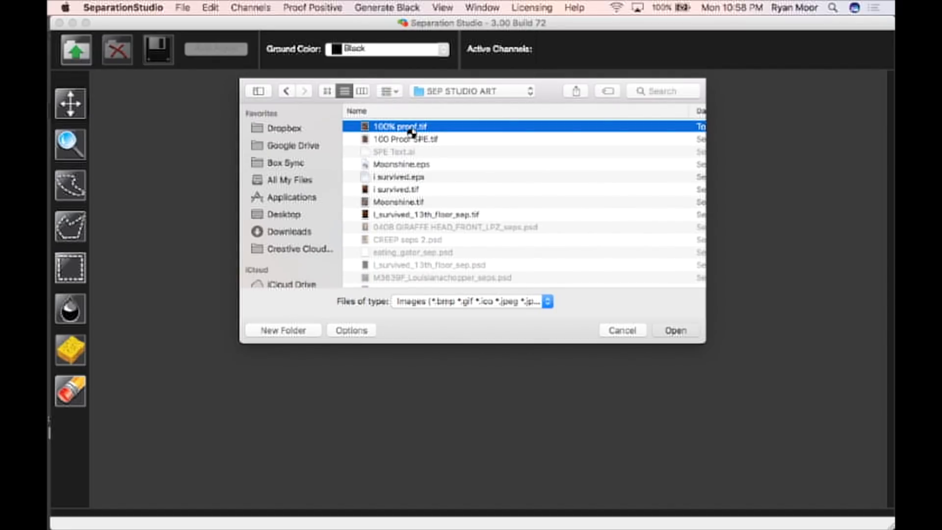
{"action": "double_click", "coordinate": [411, 129]}
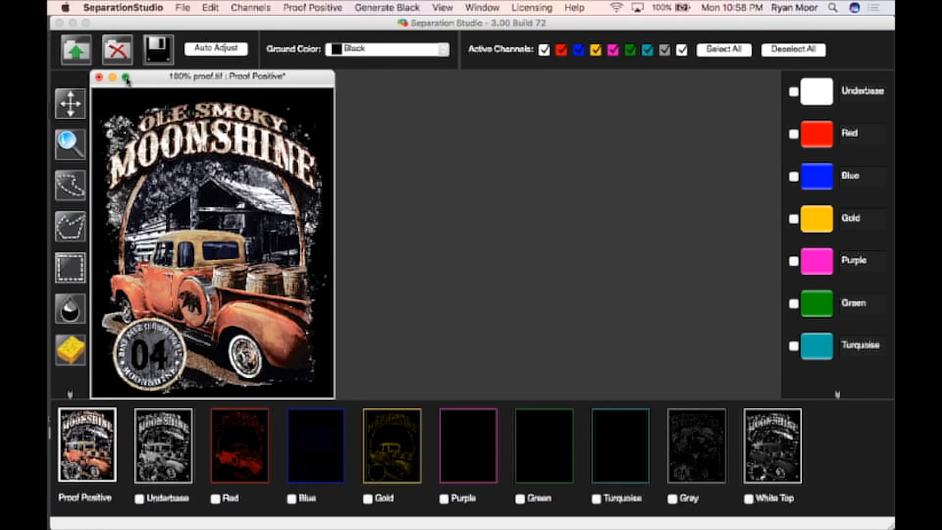
Enlarge the Proof Positive composite and examine the lettering, barn, truck and badge
{"action": "key", "text": "super+equal"}
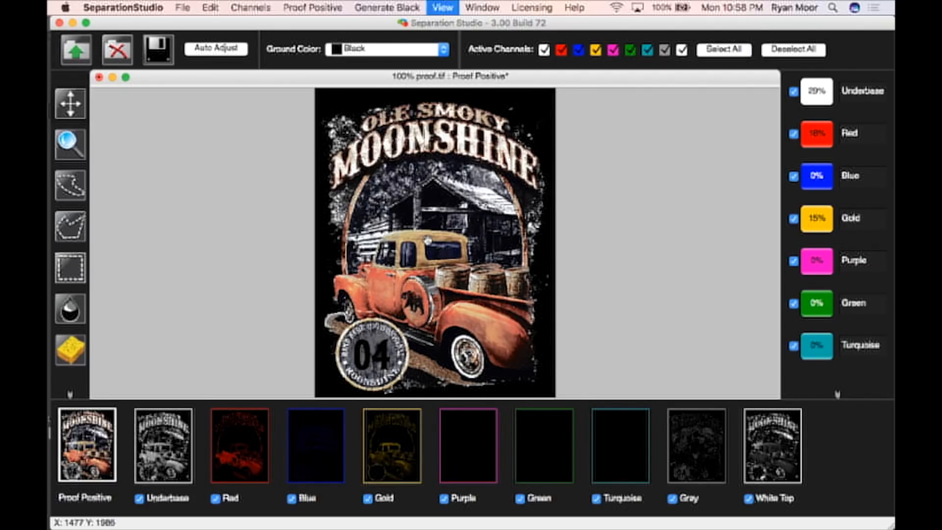
{"action": "key", "text": "super+equal"}
{"action": "scroll", "coordinate": [432, 243], "scroll_direction": "down", "scroll_amount": 10}
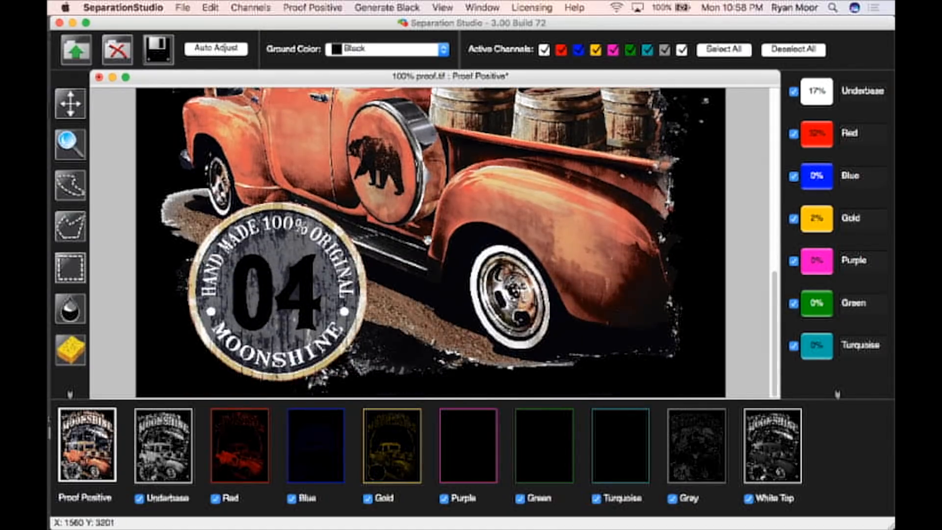
{"action": "scroll", "coordinate": [432, 243], "scroll_direction": "up", "scroll_amount": 10}
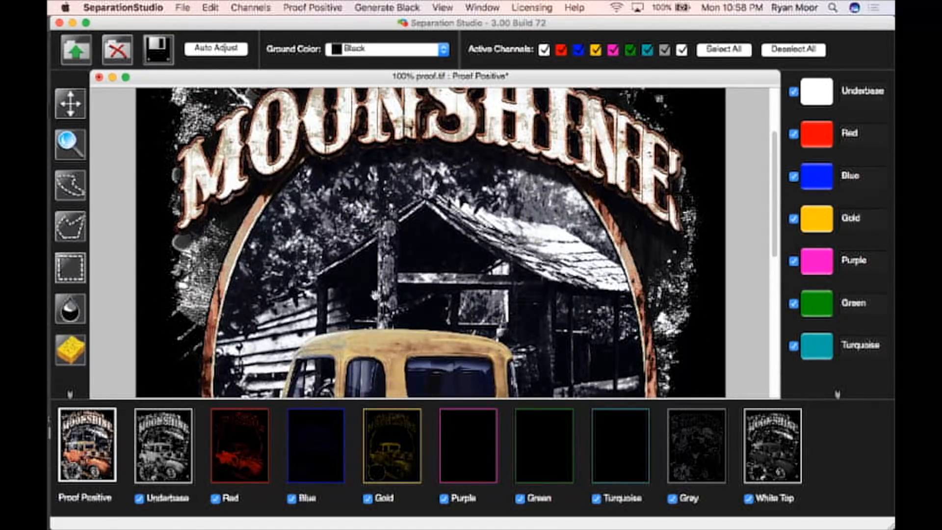
{"action": "scroll", "coordinate": [432, 243], "scroll_direction": "down", "scroll_amount": 6}
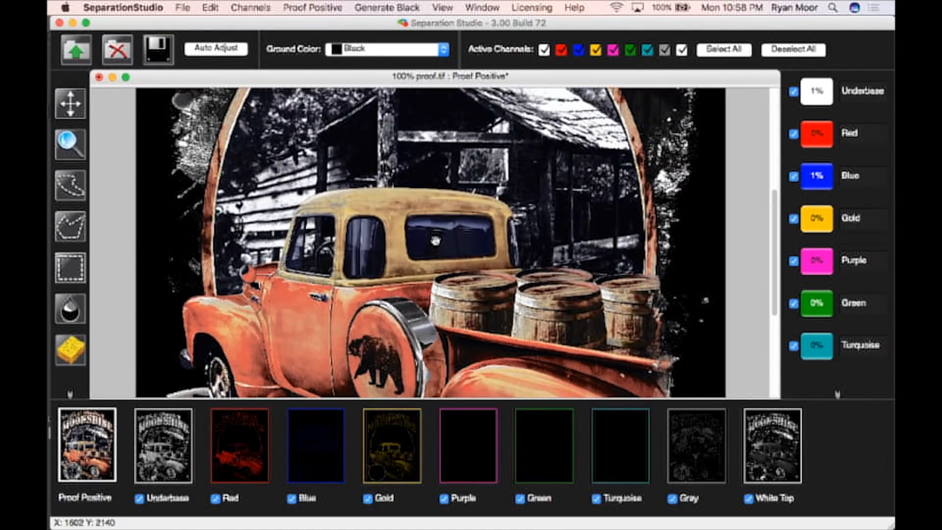
Examine the Underbase channel across the whole design and compare it with the Proof Positive composite
{"action": "left_click", "coordinate": [182, 441]}
{"action": "scroll", "coordinate": [312, 212], "scroll_direction": "up", "scroll_amount": 8}
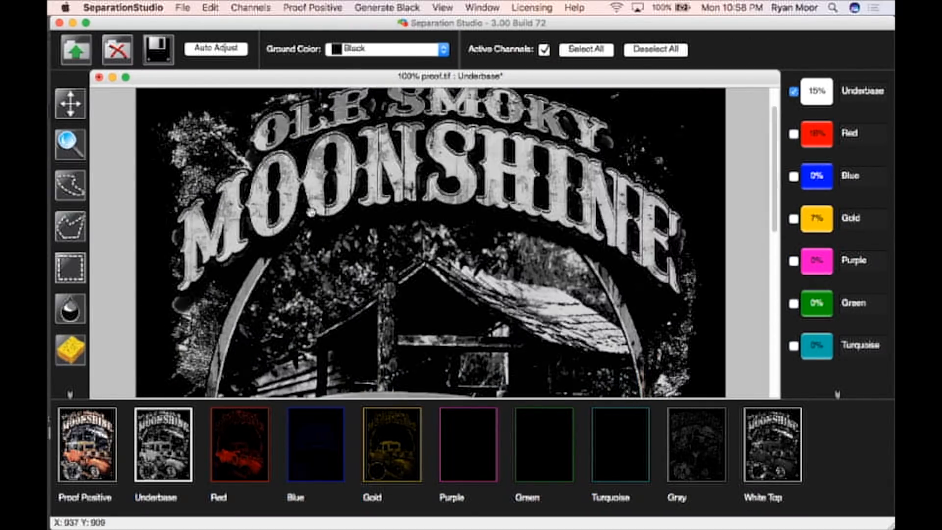
{"action": "scroll", "coordinate": [312, 212], "scroll_direction": "down", "scroll_amount": 10}
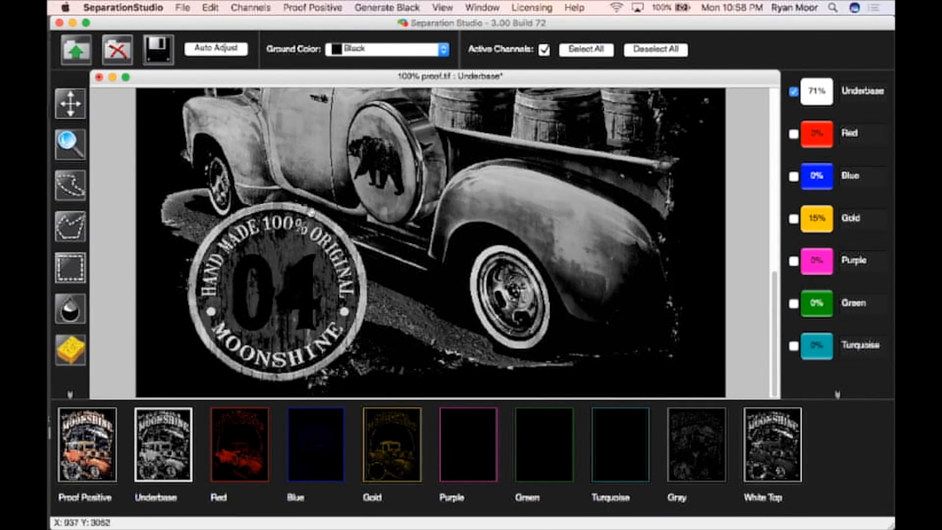
{"action": "scroll", "coordinate": [313, 212], "scroll_direction": "up", "scroll_amount": 4}
{"action": "scroll", "coordinate": [312, 212], "scroll_direction": "up", "scroll_amount": 6}
{"action": "left_click", "coordinate": [87, 444]}
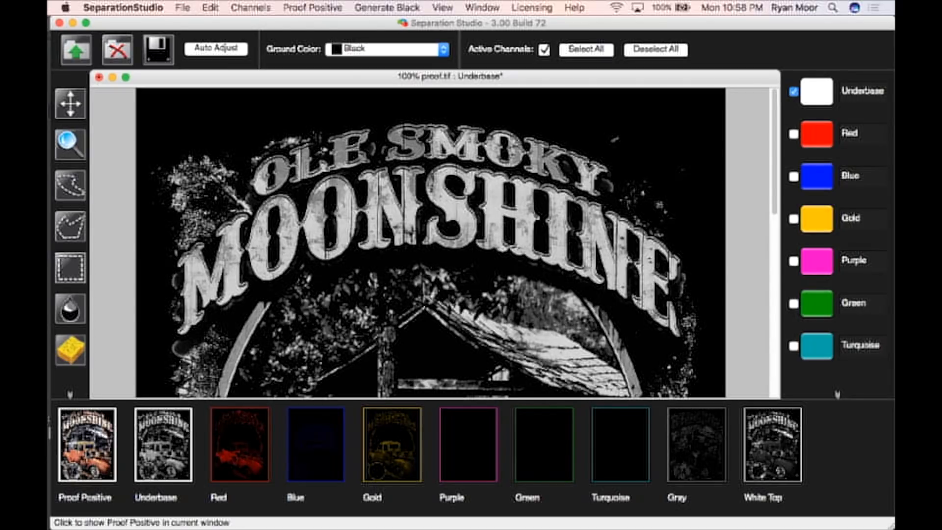
{"action": "scroll", "coordinate": [314, 233], "scroll_direction": "down", "scroll_amount": 10}
{"action": "scroll", "coordinate": [314, 233], "scroll_direction": "up", "scroll_amount": 3}
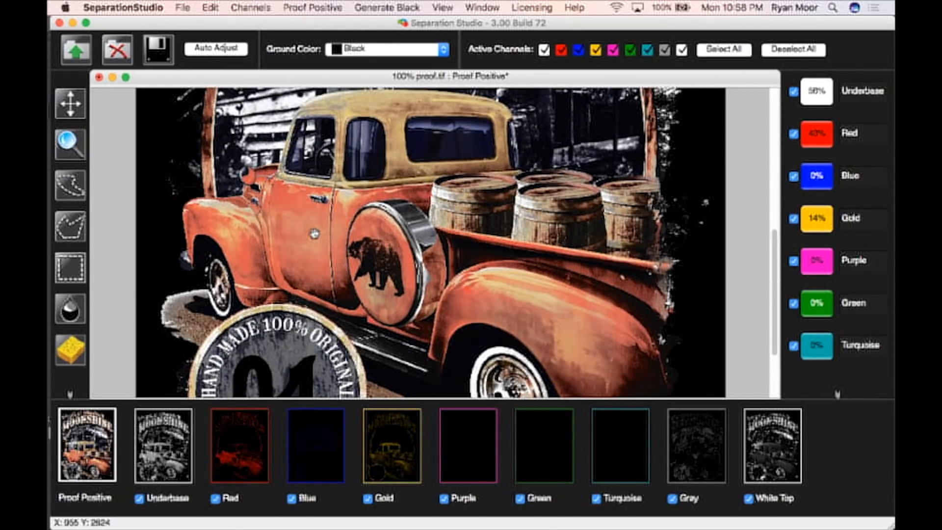
Switch to Photoshop to view the original 100% proof.tif, and return to Separation Studio to compare the full Proof Positive with it
{"action": "mouse_move", "coordinate": [68, 273]}
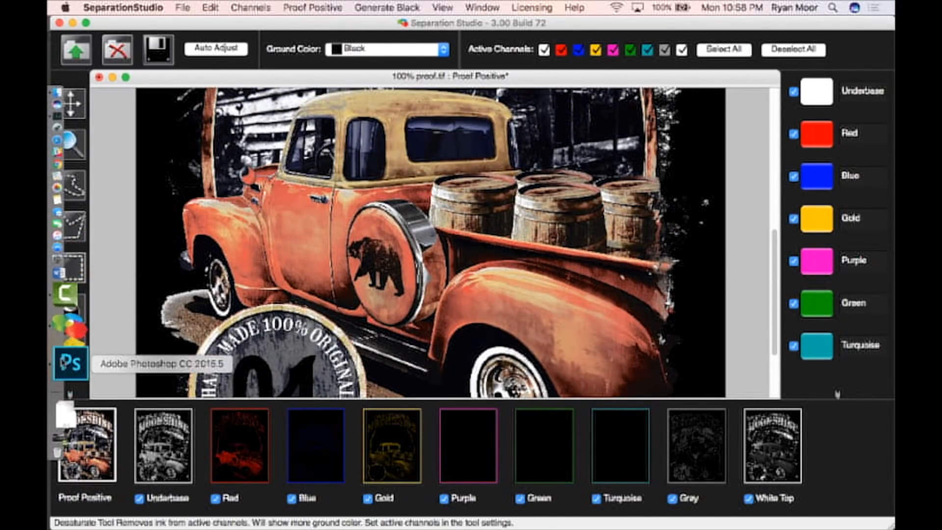
{"action": "left_click", "coordinate": [62, 363]}
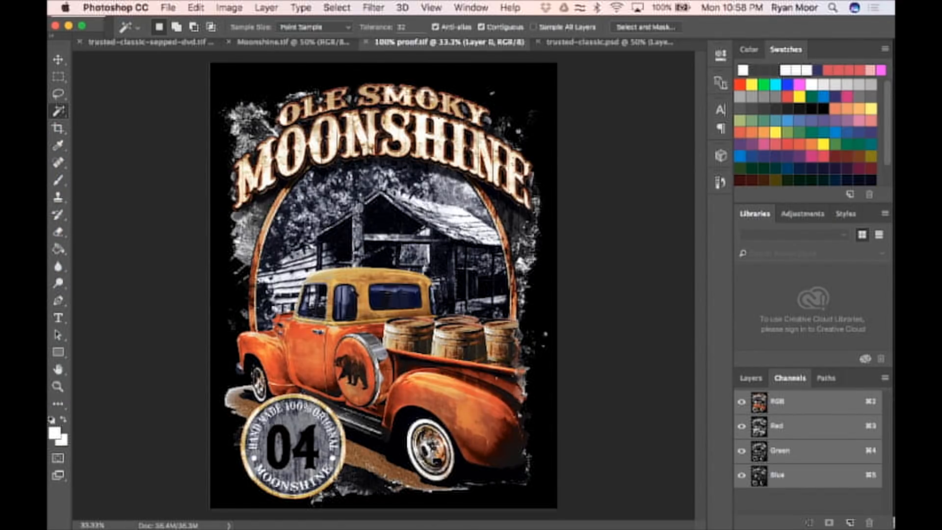
{"action": "key", "text": "super+Tab"}
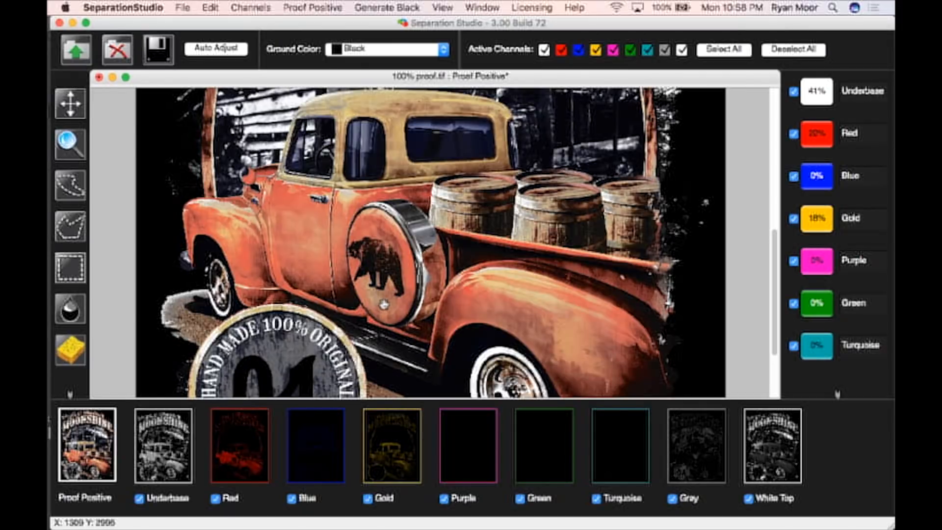
{"action": "scroll", "coordinate": [382, 305], "scroll_direction": "up", "scroll_amount": 3}
{"action": "scroll", "coordinate": [384, 304], "scroll_direction": "down", "scroll_amount": 5}
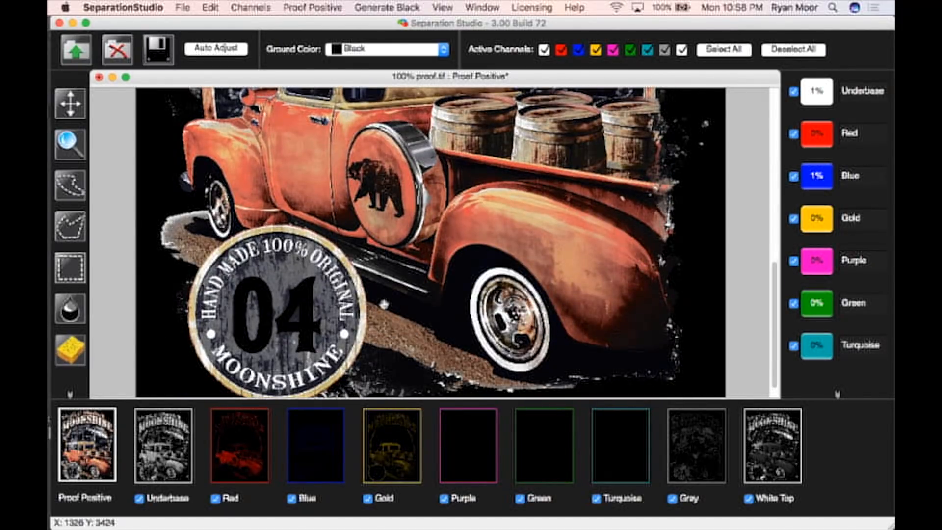
{"action": "scroll", "coordinate": [383, 304], "scroll_direction": "up", "scroll_amount": 10}
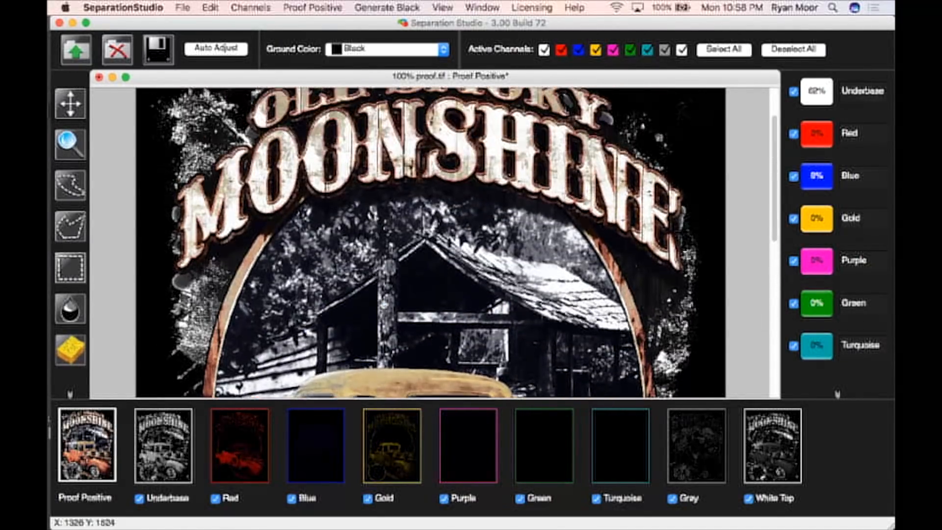
{"action": "scroll", "coordinate": [383, 304], "scroll_direction": "up", "scroll_amount": 2}
{"action": "scroll", "coordinate": [384, 305], "scroll_direction": "down", "scroll_amount": 10}
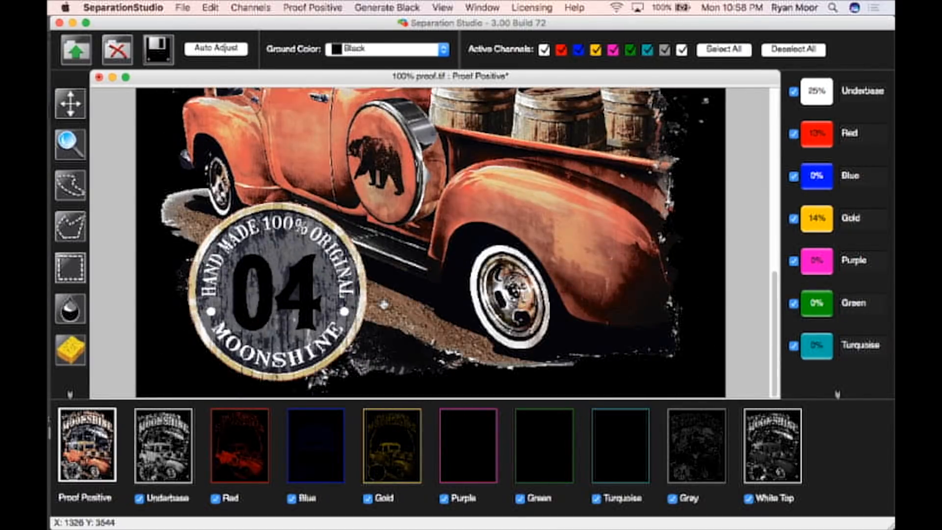
{"action": "scroll", "coordinate": [383, 304], "scroll_direction": "up", "scroll_amount": 12}
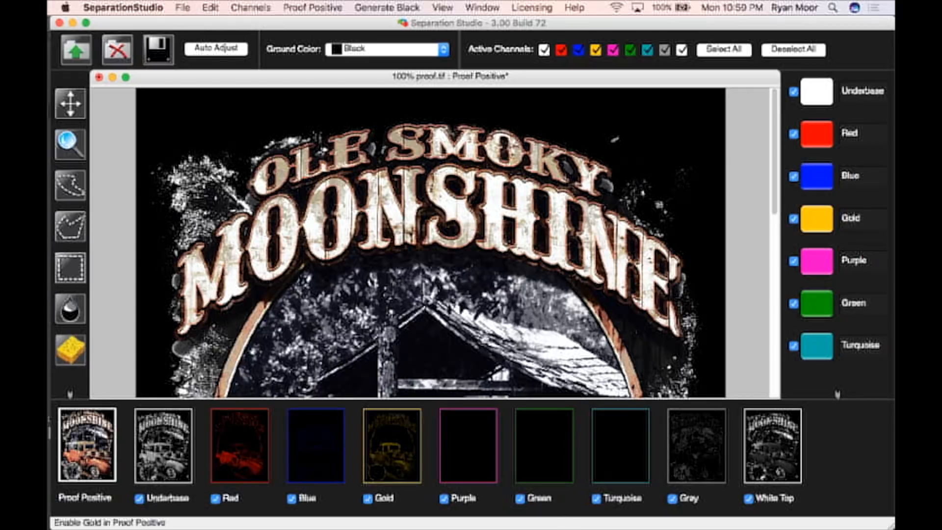
Examine the Underbase and Red channels individually around the truck
{"action": "left_click", "coordinate": [163, 444]}
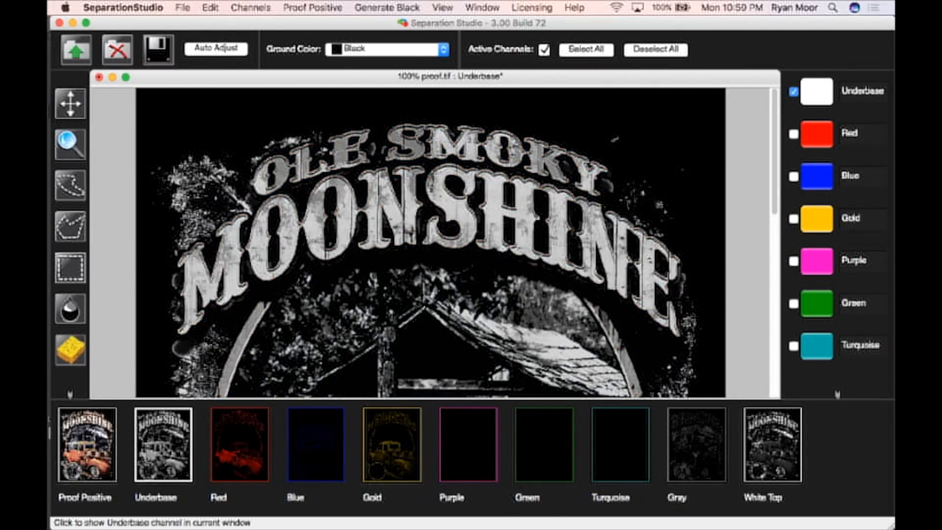
{"action": "scroll", "coordinate": [353, 304], "scroll_direction": "down", "scroll_amount": 5}
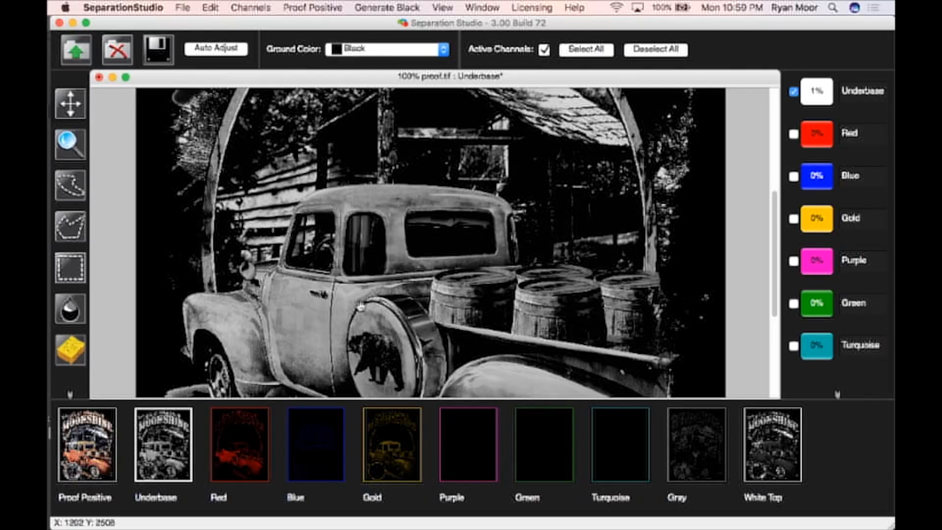
{"action": "left_click", "coordinate": [240, 443]}
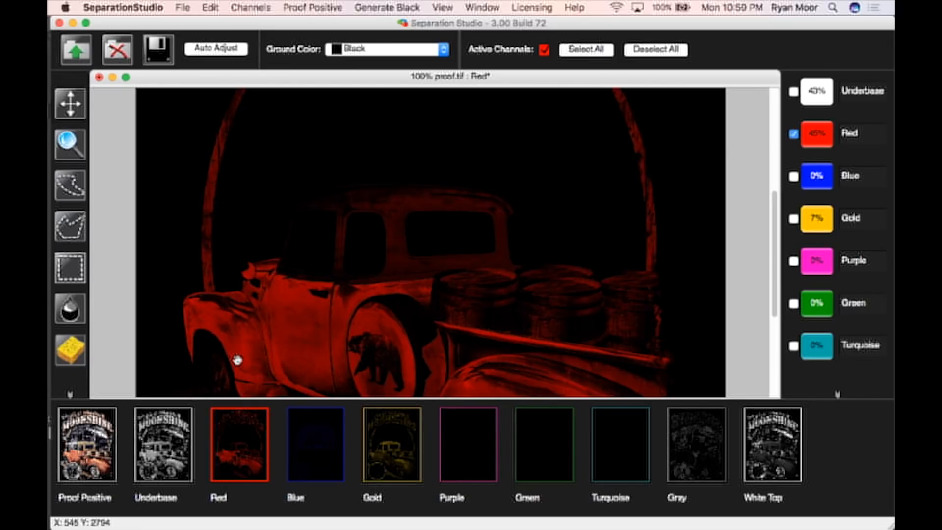
Display the Blue channel as film and inspect the Gold channel in the same film view
{"action": "left_click", "coordinate": [312, 442]}
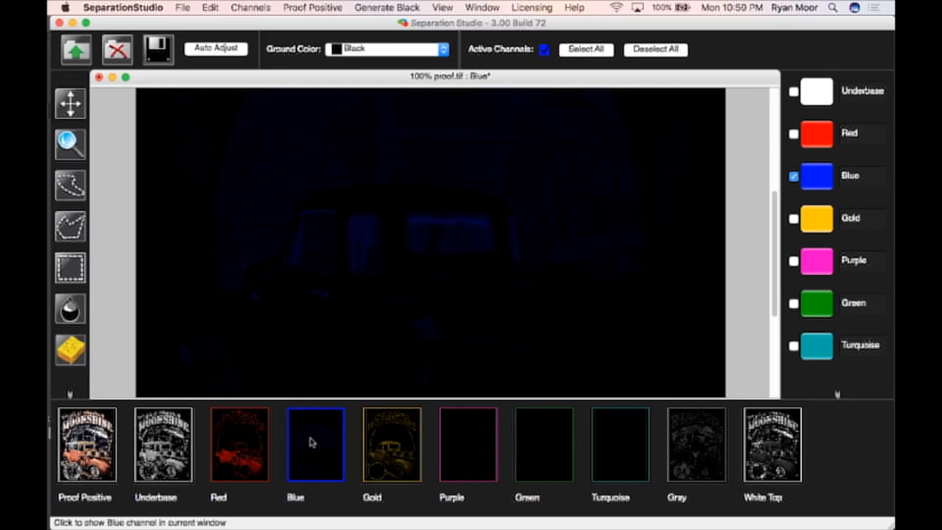
{"action": "mouse_move", "coordinate": [391, 231]}
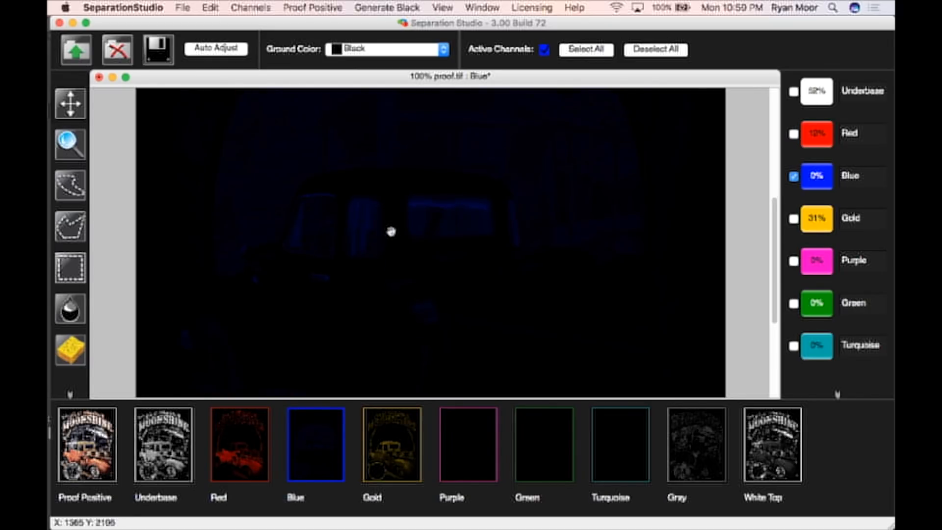
{"action": "right_click", "coordinate": [391, 232]}
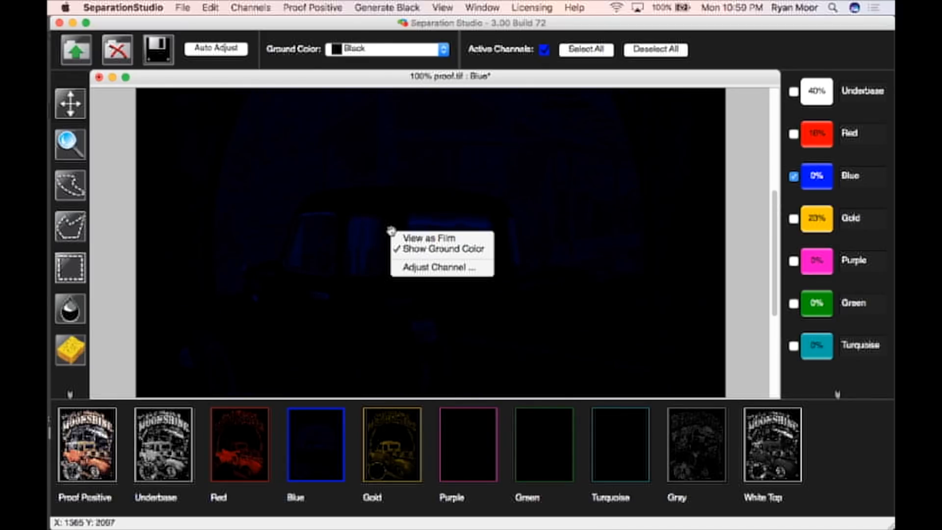
{"action": "left_click", "coordinate": [404, 240]}
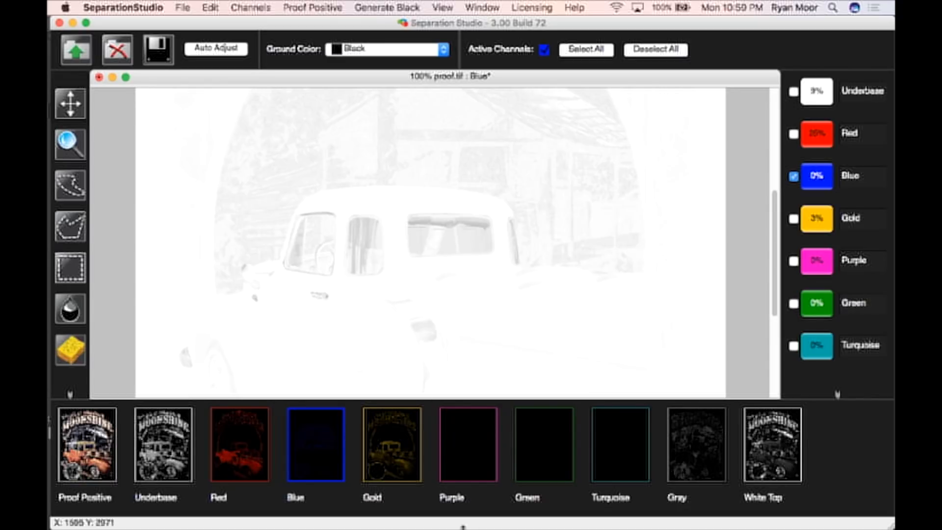
{"action": "left_click", "coordinate": [402, 463]}
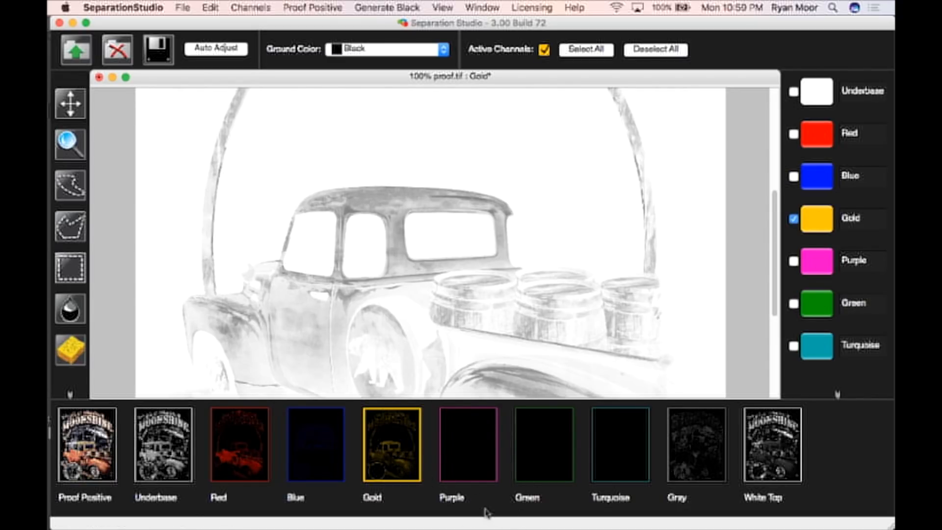
Check the Purple channel for artwork and delete that channel
{"action": "left_click", "coordinate": [467, 446]}
{"action": "scroll", "coordinate": [433, 221], "scroll_direction": "down", "scroll_amount": 3}
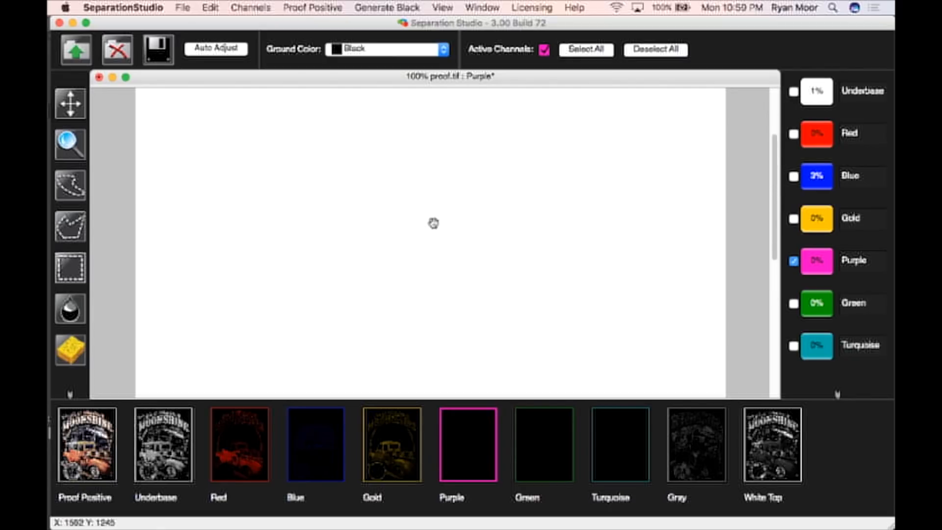
{"action": "right_click", "coordinate": [458, 450]}
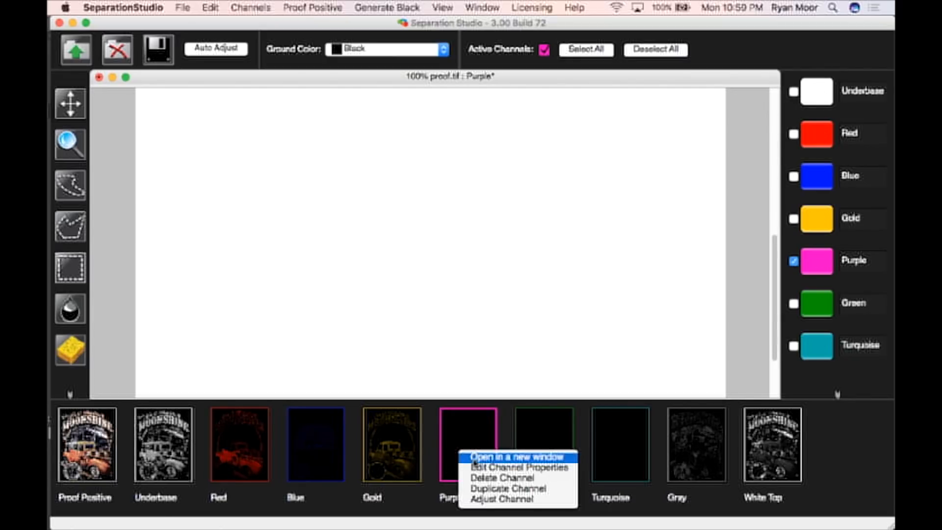
{"action": "left_click", "coordinate": [481, 479]}
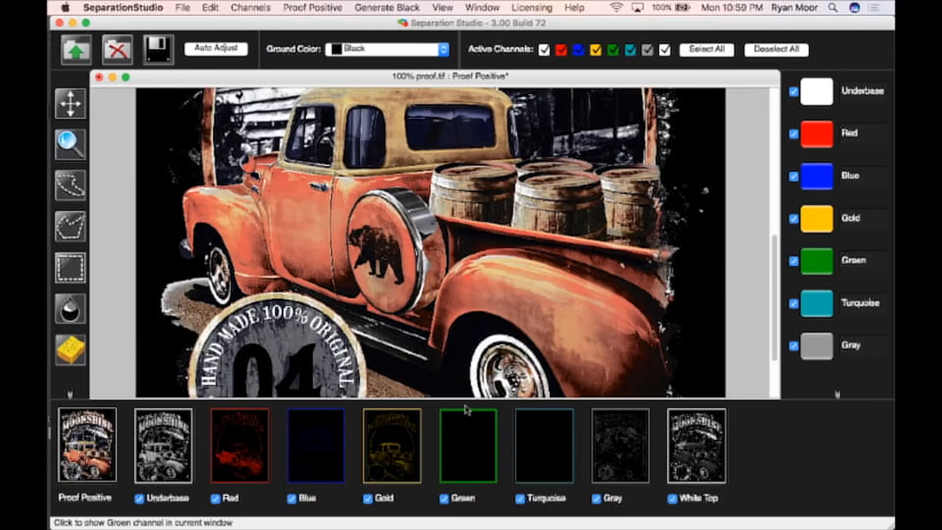
Check the Green channel for artwork and delete that channel
{"action": "left_click", "coordinate": [464, 422]}
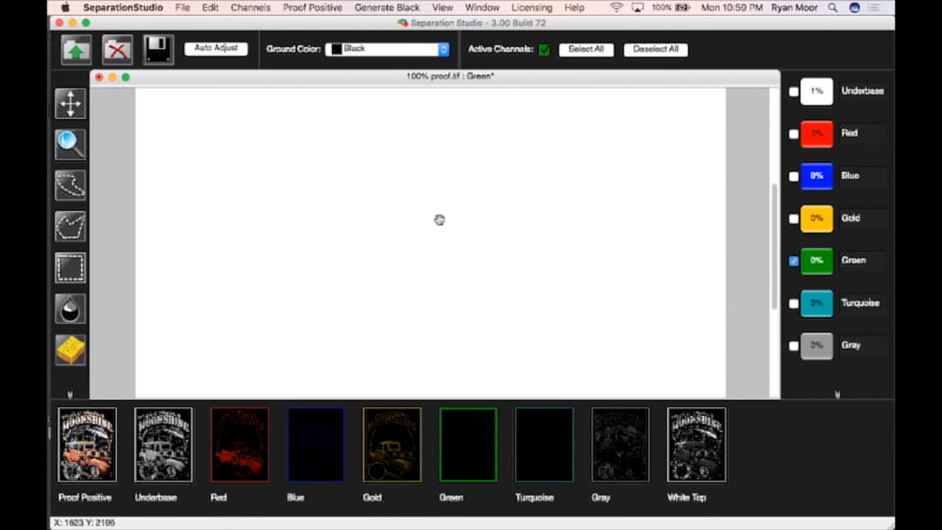
{"action": "right_click", "coordinate": [463, 426]}
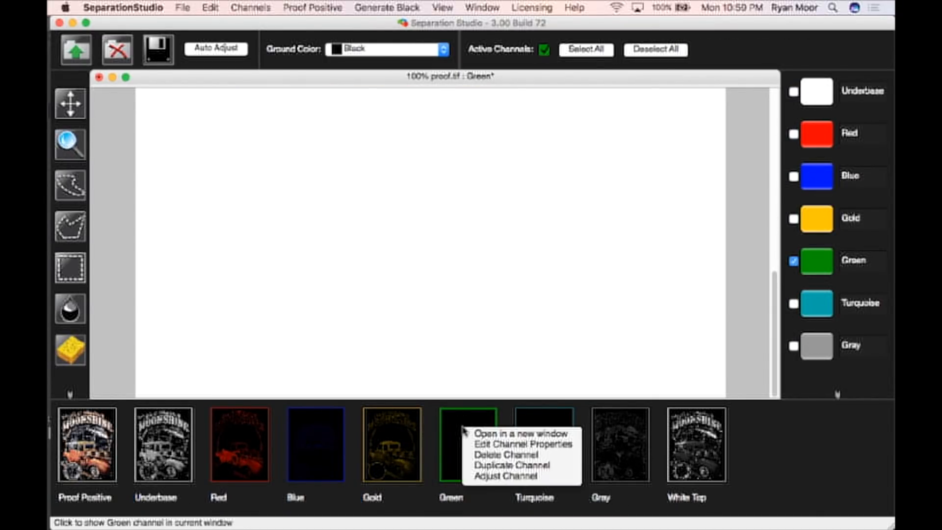
{"action": "left_click", "coordinate": [483, 454]}
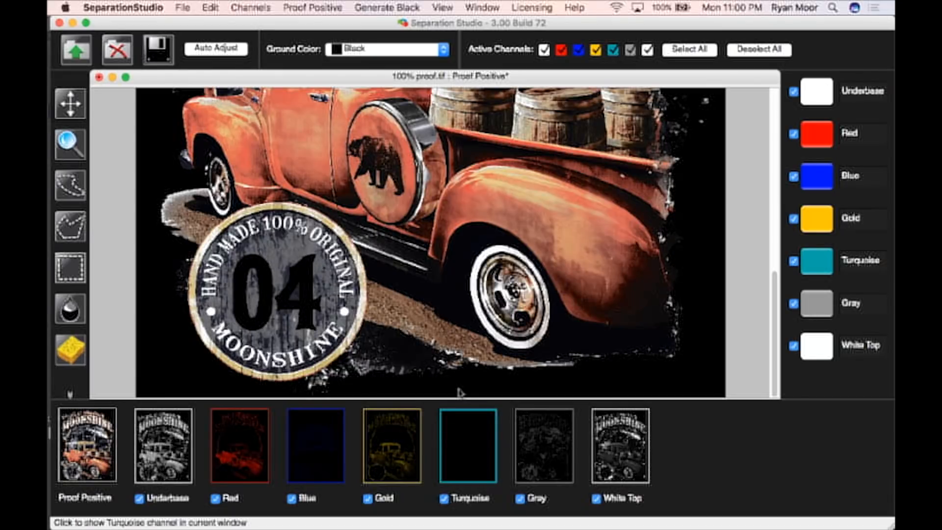
Check the Turquoise channel for artwork and delete that channel
{"action": "left_click", "coordinate": [467, 452]}
{"action": "scroll", "coordinate": [435, 164], "scroll_direction": "down", "scroll_amount": 5}
{"action": "scroll", "coordinate": [437, 255], "scroll_direction": "up", "scroll_amount": 10}
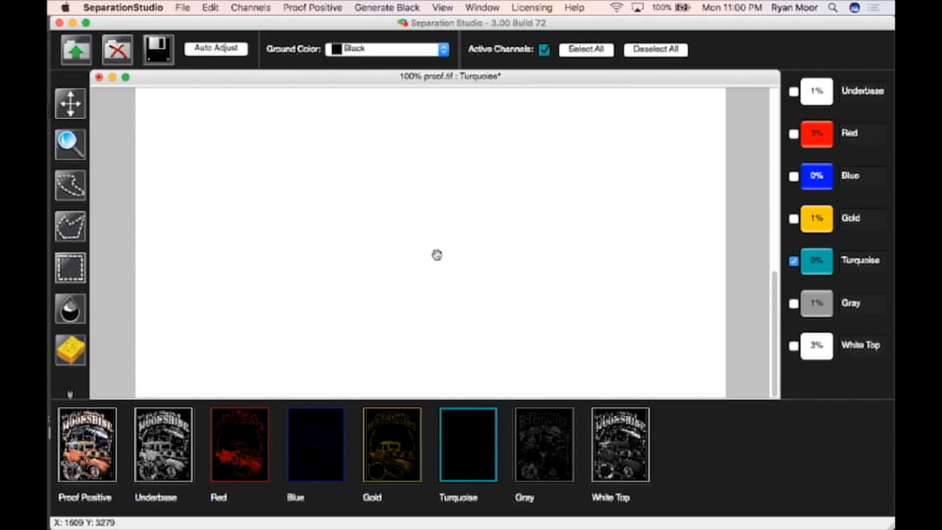
{"action": "scroll", "coordinate": [437, 254], "scroll_direction": "down", "scroll_amount": 7}
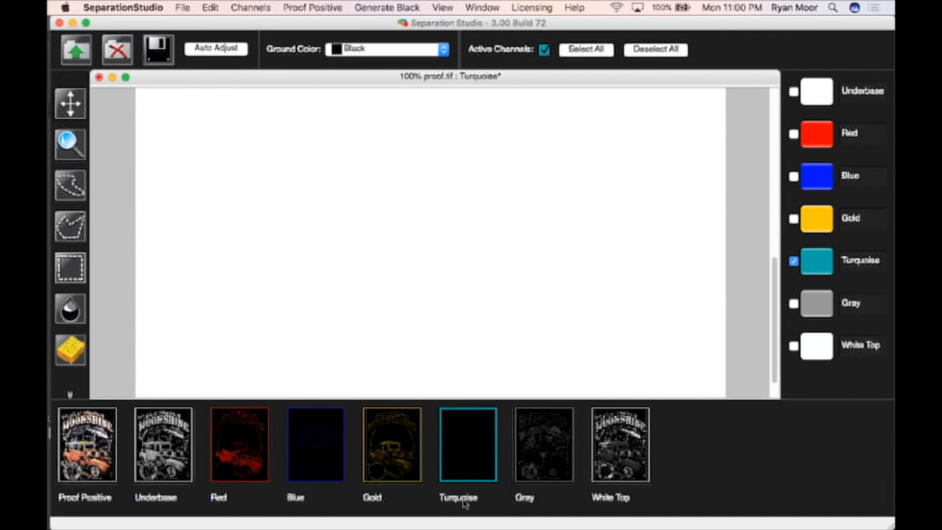
{"action": "right_click", "coordinate": [474, 475]}
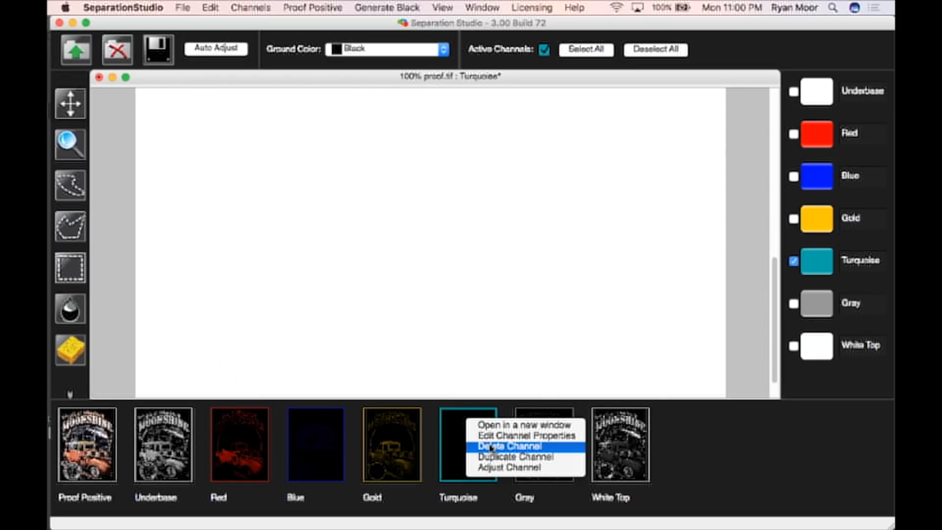
{"action": "left_click", "coordinate": [491, 447]}
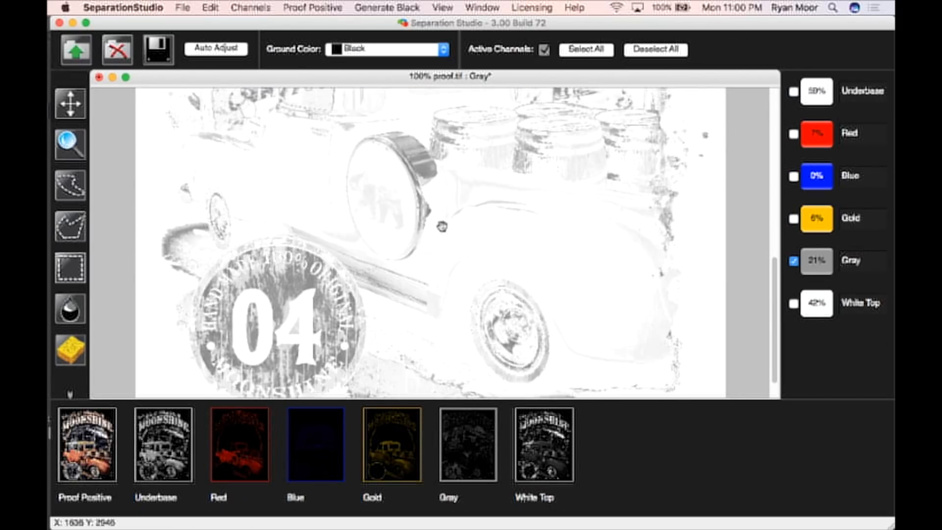
Display the Gray channel as ink and inspect it from the number badge up to the MOONSHINE lettering
{"action": "scroll", "coordinate": [442, 226], "scroll_direction": "up", "scroll_amount": 4}
{"action": "right_click", "coordinate": [429, 308]}
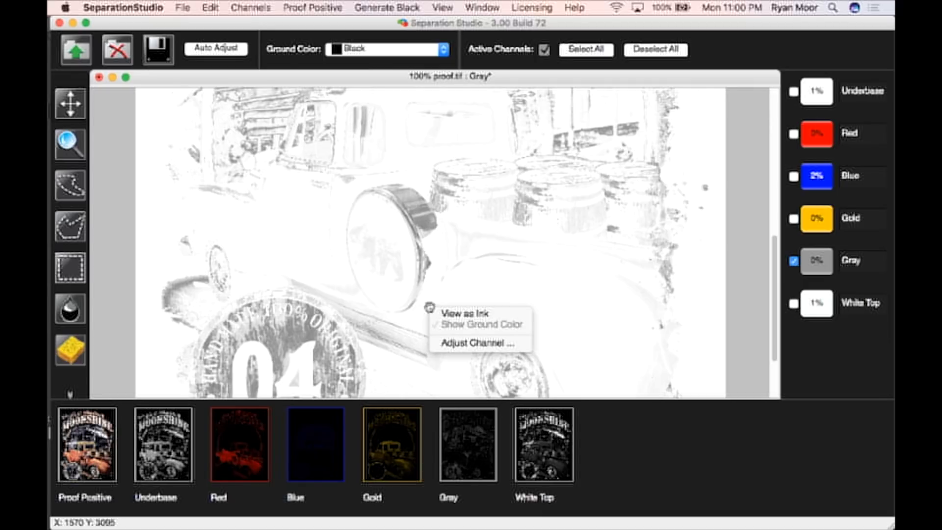
{"action": "left_click", "coordinate": [447, 315]}
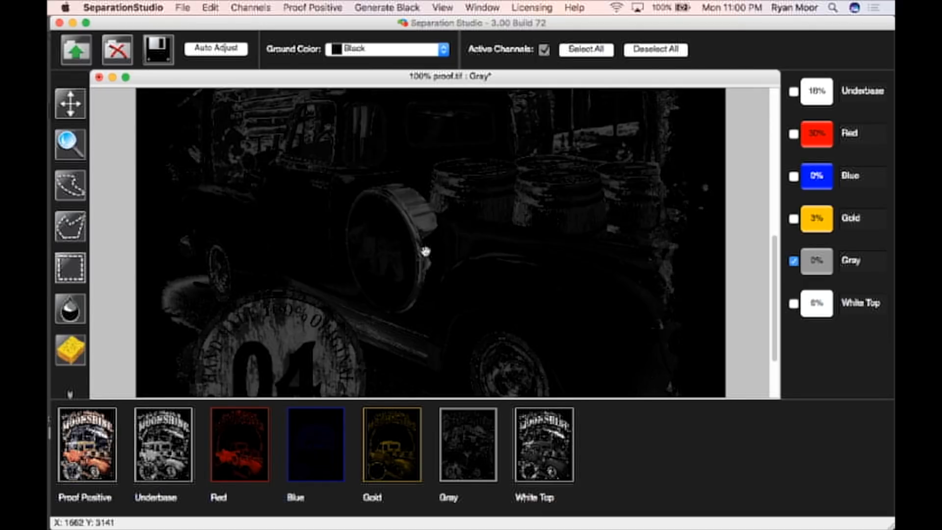
{"action": "scroll", "coordinate": [426, 251], "scroll_direction": "up", "scroll_amount": 10}
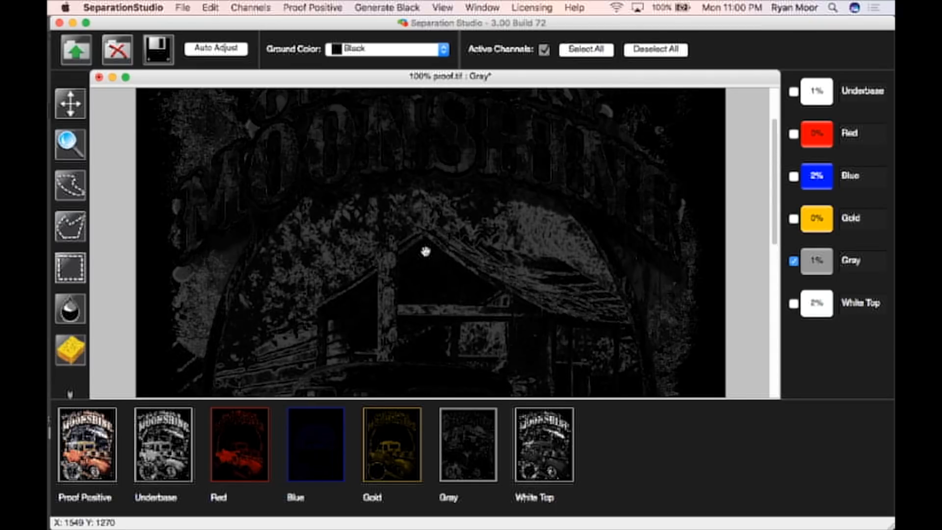
{"action": "scroll", "coordinate": [426, 251], "scroll_direction": "down", "scroll_amount": 10}
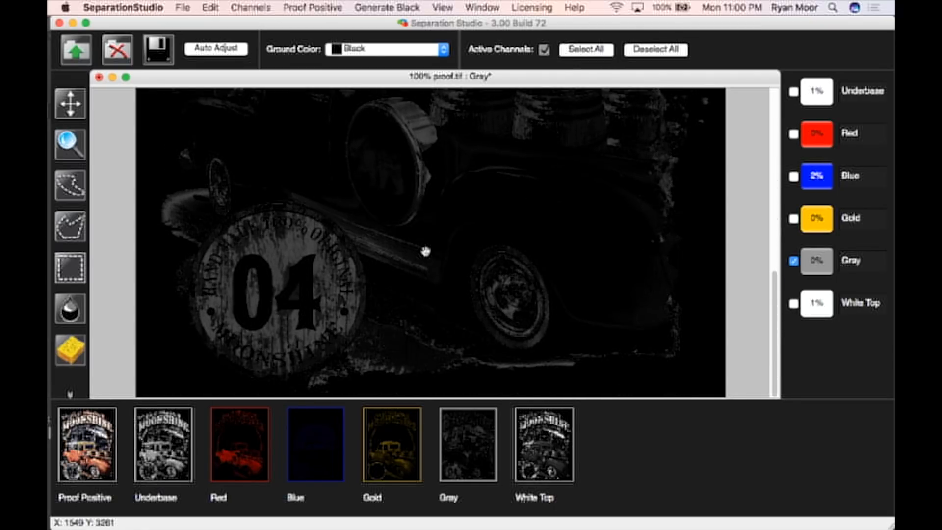
Inspect the White Top channel across the truck and lettering and compare it with the Underbase channel
{"action": "left_click", "coordinate": [544, 464]}
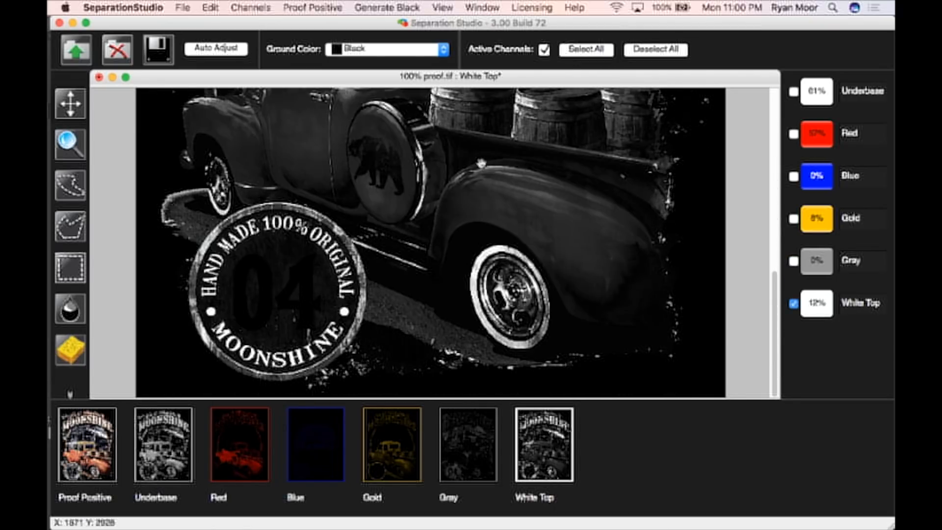
{"action": "scroll", "coordinate": [481, 163], "scroll_direction": "up", "scroll_amount": 5}
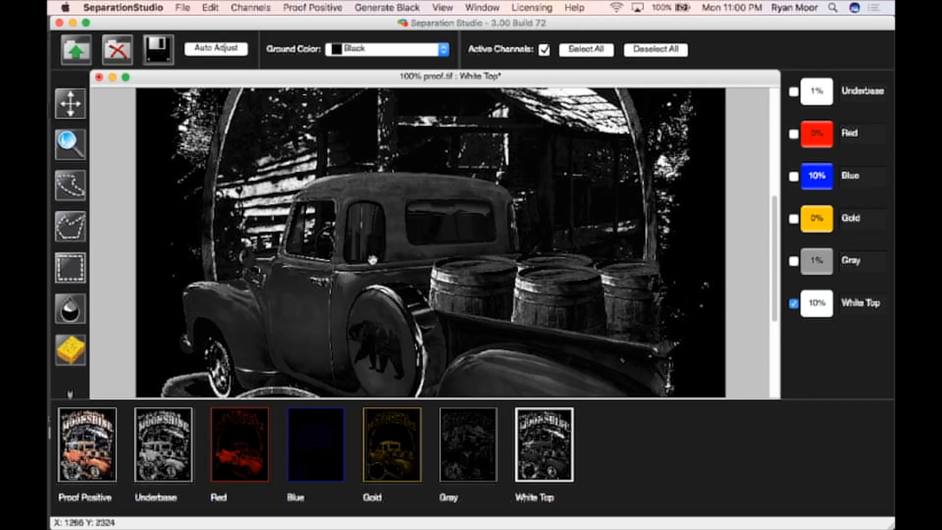
{"action": "scroll", "coordinate": [372, 260], "scroll_direction": "up", "scroll_amount": 6}
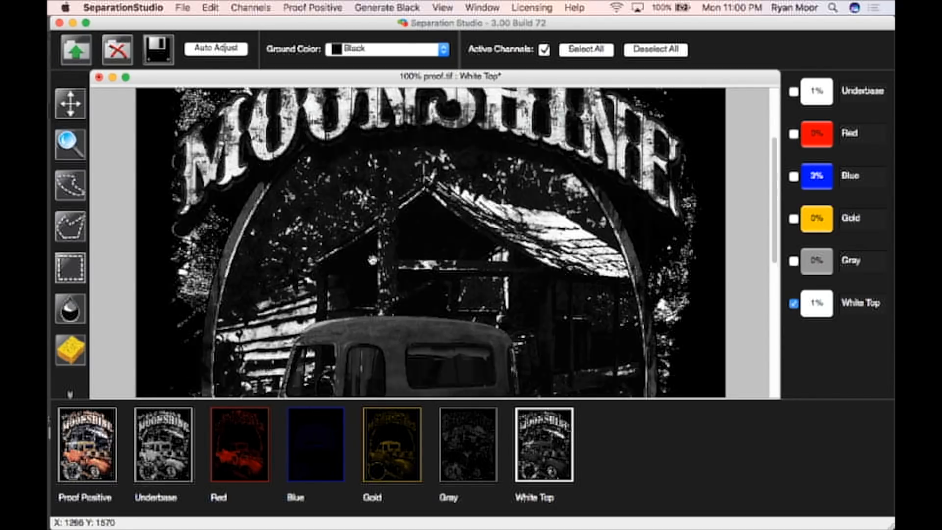
{"action": "scroll", "coordinate": [373, 259], "scroll_direction": "down", "scroll_amount": 5}
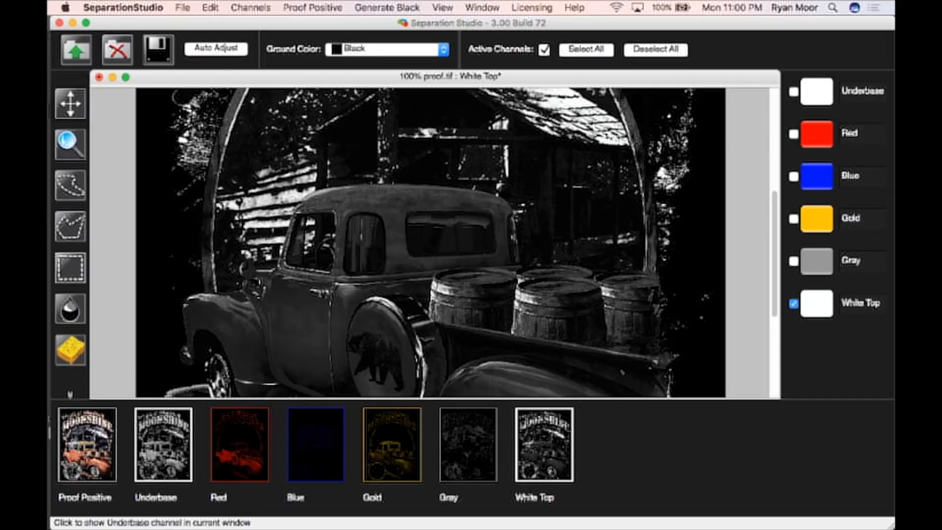
{"action": "left_click", "coordinate": [163, 444]}
{"action": "scroll", "coordinate": [321, 251], "scroll_direction": "up", "scroll_amount": 3}
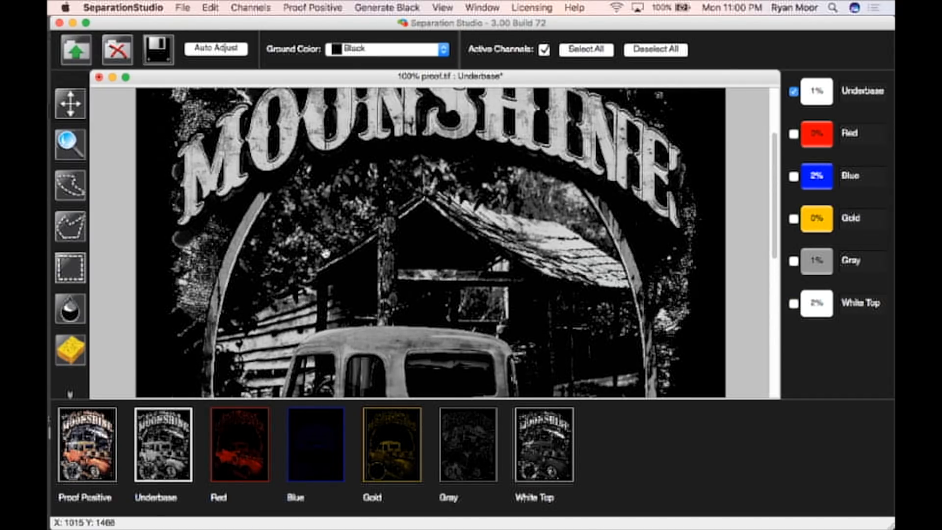
Compare the Proof Positive composite around the truck with the White Top channel up to the OLE SMOKY lettering
{"action": "left_click", "coordinate": [87, 444]}
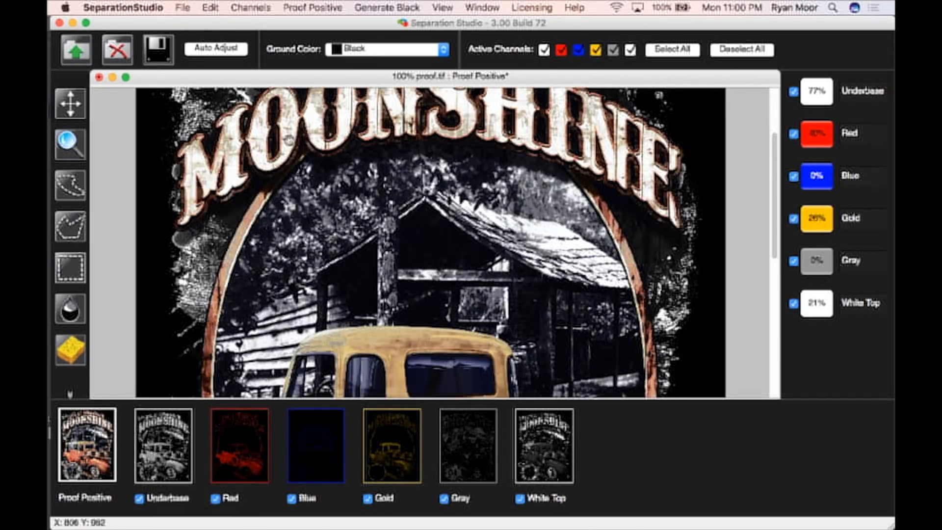
{"action": "scroll", "coordinate": [304, 196], "scroll_direction": "down", "scroll_amount": 3}
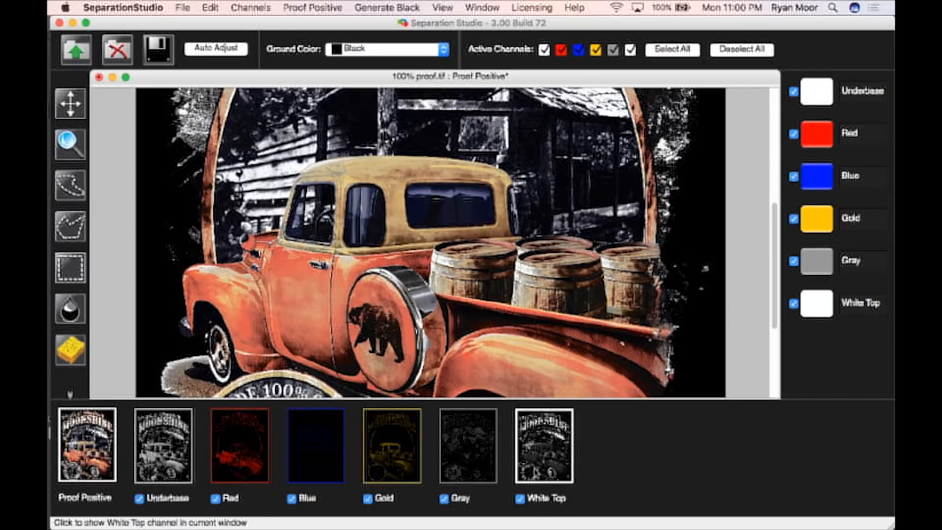
{"action": "left_click", "coordinate": [535, 473]}
{"action": "scroll", "coordinate": [407, 245], "scroll_direction": "up", "scroll_amount": 3}
{"action": "scroll", "coordinate": [407, 246], "scroll_direction": "up", "scroll_amount": 3}
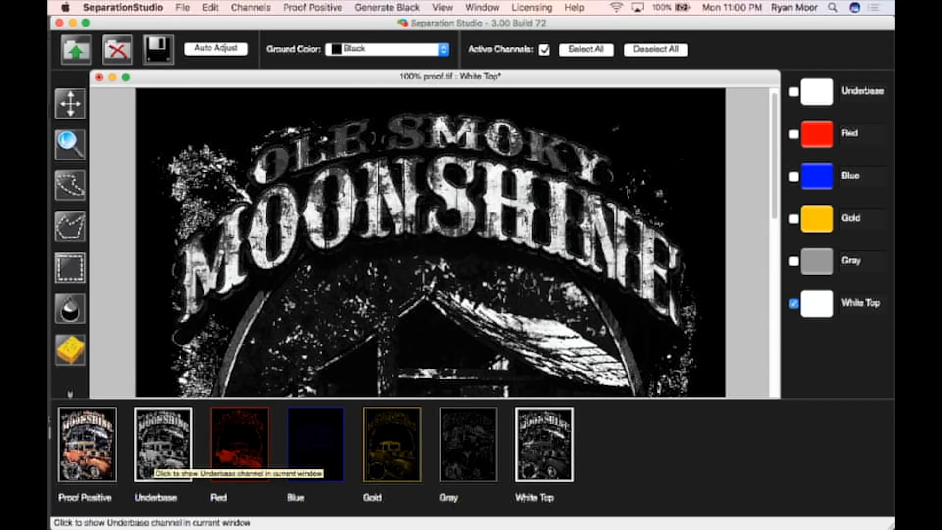
Return to the Proof Positive composite and examine the whole print from the lettering down to the number badge
{"action": "left_click", "coordinate": [96, 458]}
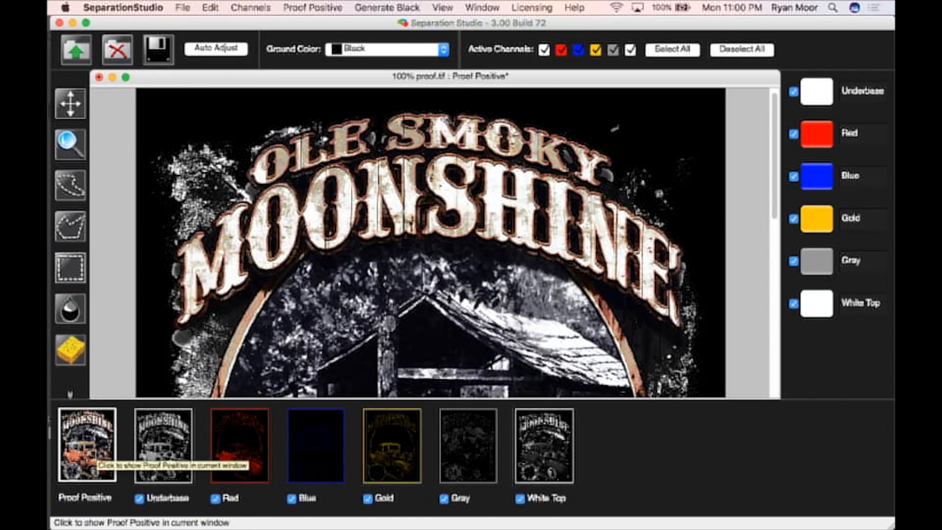
{"action": "scroll", "coordinate": [375, 355], "scroll_direction": "down", "scroll_amount": 10}
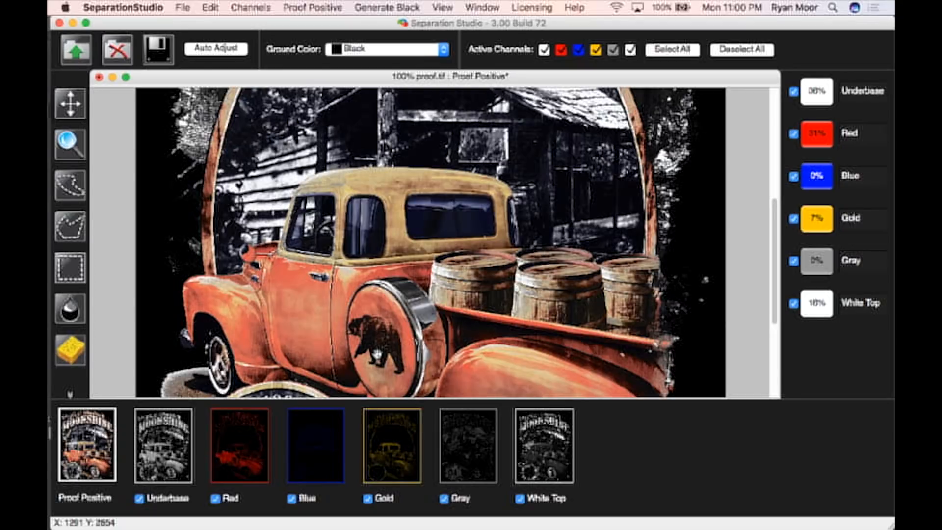
{"action": "scroll", "coordinate": [376, 354], "scroll_direction": "down", "scroll_amount": 5}
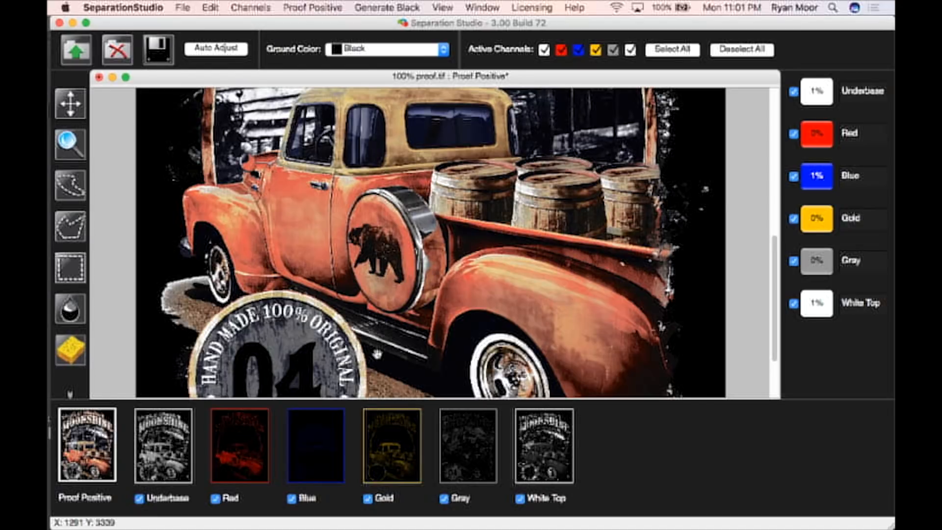
{"action": "scroll", "coordinate": [377, 353], "scroll_direction": "up", "scroll_amount": 10}
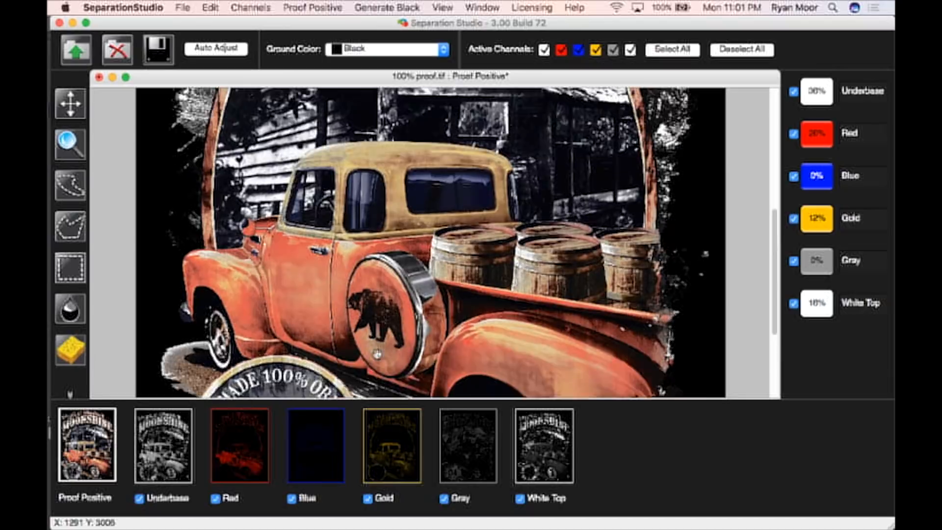
{"action": "scroll", "coordinate": [377, 353], "scroll_direction": "up", "scroll_amount": 3}
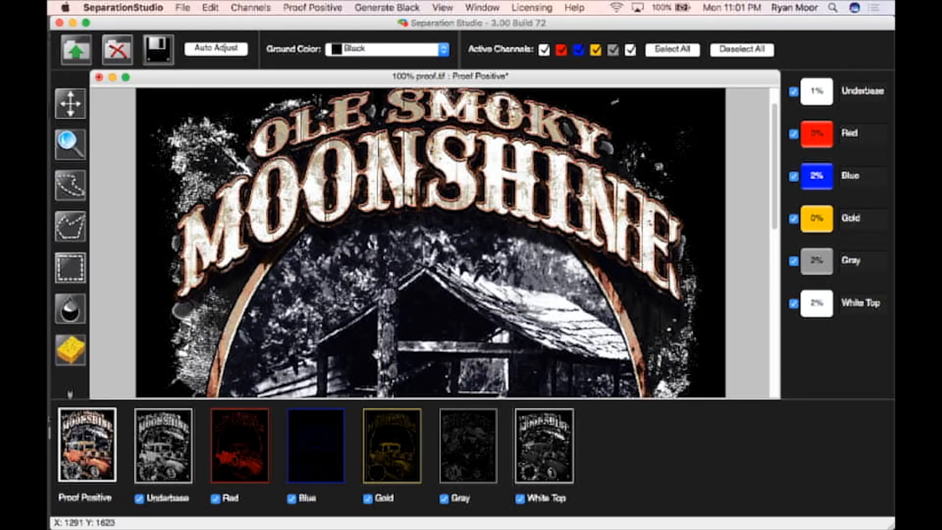
{"action": "scroll", "coordinate": [377, 353], "scroll_direction": "down", "scroll_amount": 5}
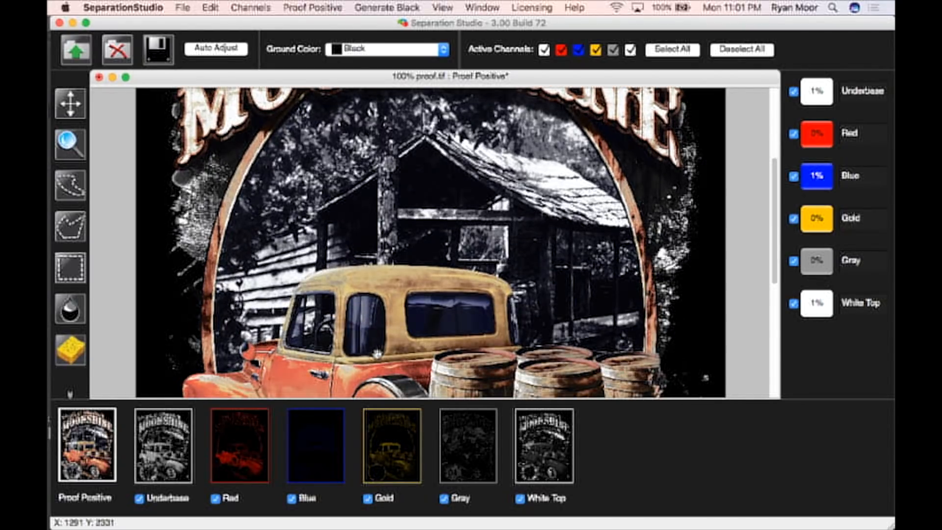
{"action": "scroll", "coordinate": [376, 354], "scroll_direction": "down", "scroll_amount": 2}
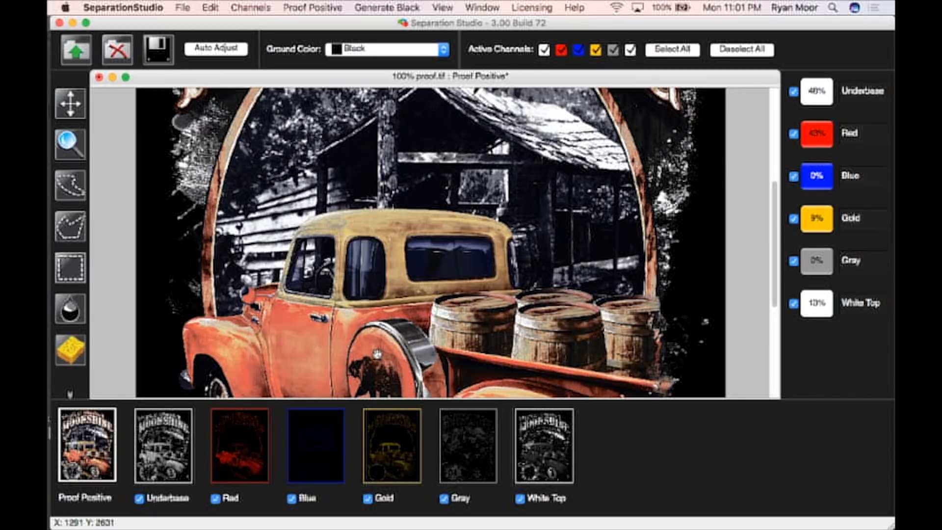
{"action": "scroll", "coordinate": [431, 243], "scroll_direction": "down", "scroll_amount": 5}
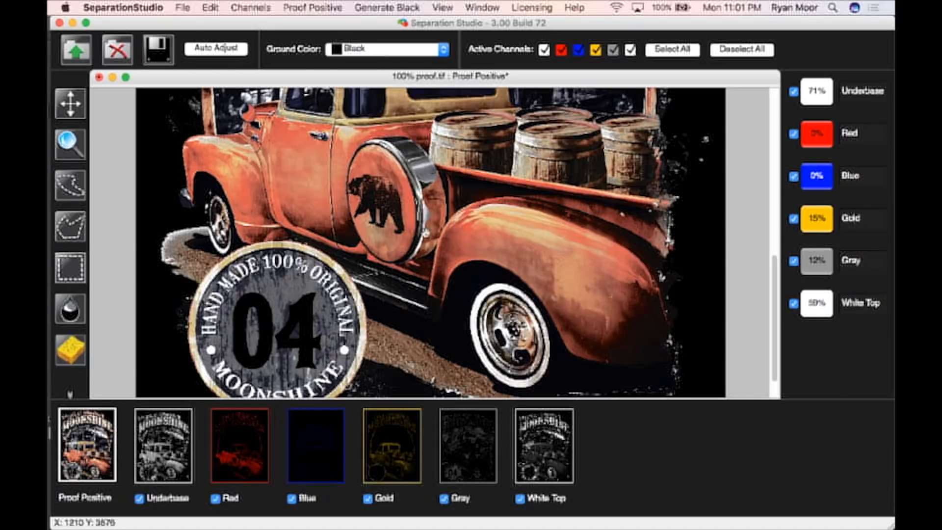
Adjust the Underbase channel by saturation range with High Saturation 20 and Low Saturation 96
{"action": "left_click", "coordinate": [160, 472]}
{"action": "scroll", "coordinate": [373, 147], "scroll_direction": "up", "scroll_amount": 7}
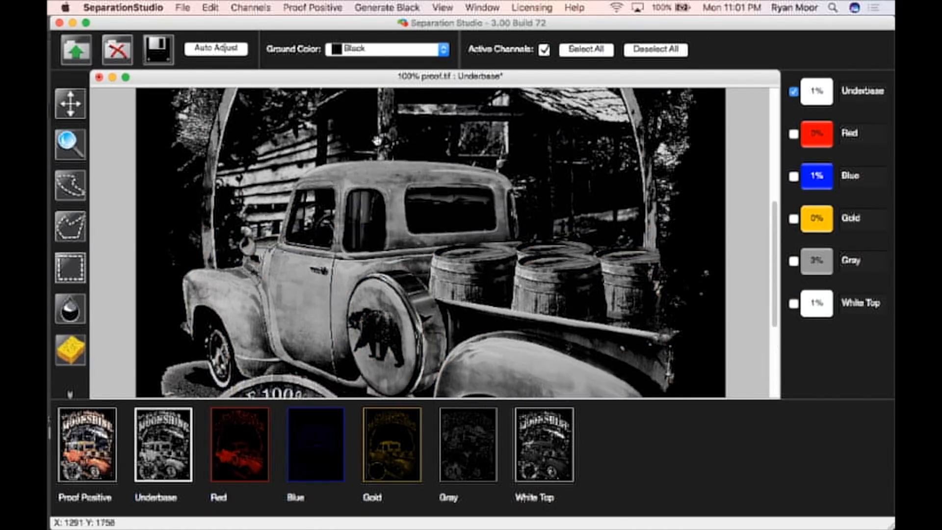
{"action": "scroll", "coordinate": [377, 141], "scroll_direction": "down", "scroll_amount": 5}
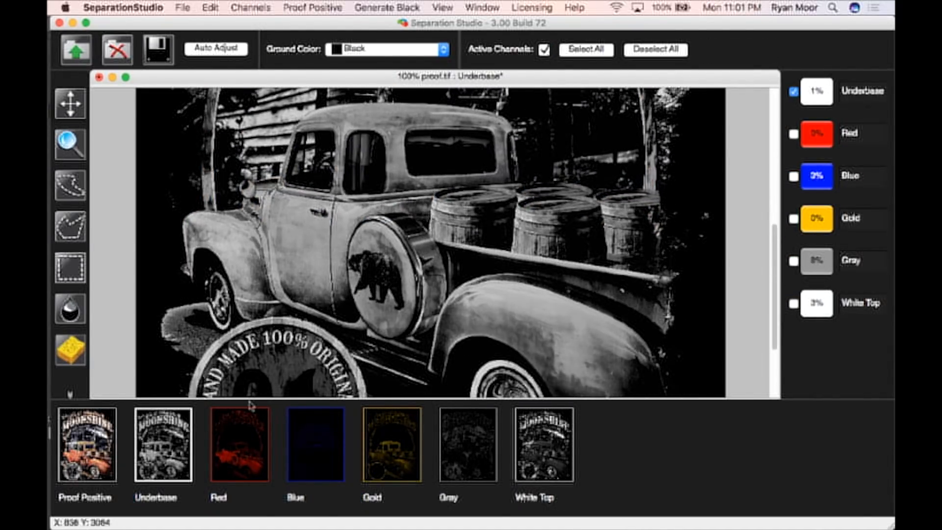
{"action": "right_click", "coordinate": [162, 431]}
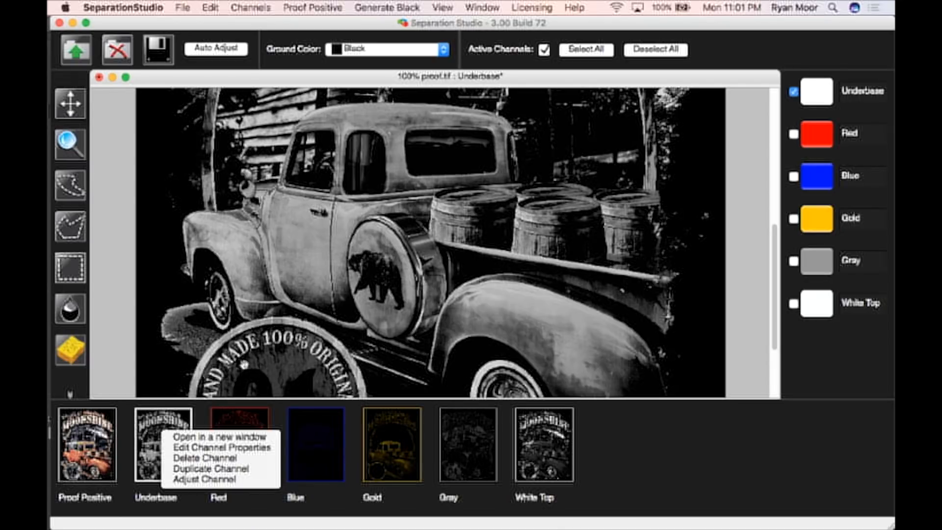
{"action": "left_click", "coordinate": [225, 479]}
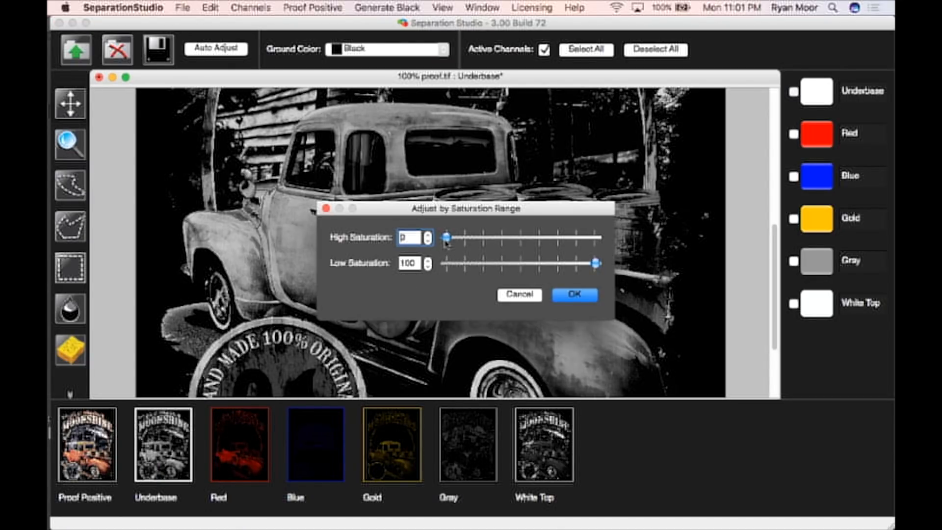
{"action": "left_click_drag", "start_coordinate": [447, 238], "coordinate": [467, 247]}
{"action": "mouse_move", "coordinate": [598, 268]}
{"action": "left_mouse_down"}
{"action": "mouse_move", "coordinate": [583, 264]}
{"action": "mouse_move", "coordinate": [596, 264]}
{"action": "left_mouse_up"}
{"action": "mouse_move", "coordinate": [467, 242]}
{"action": "left_mouse_down"}
{"action": "mouse_move", "coordinate": [486, 243]}
{"action": "mouse_move", "coordinate": [475, 246]}
{"action": "left_mouse_up"}
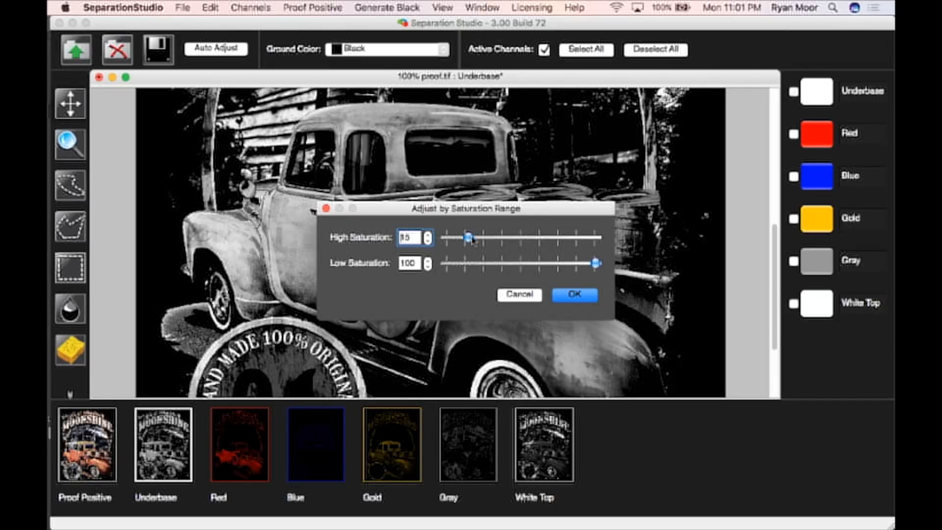
{"action": "left_click_drag", "start_coordinate": [470, 239], "coordinate": [481, 240]}
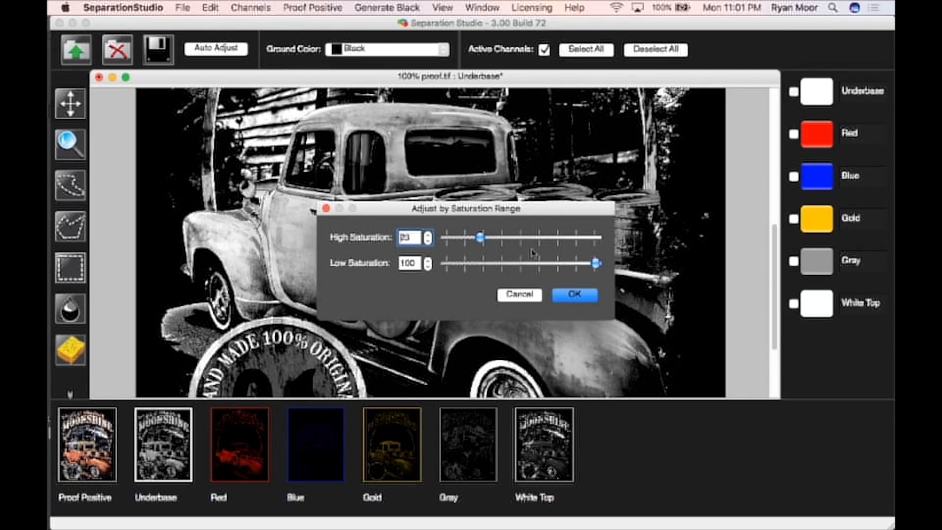
{"action": "left_click_drag", "start_coordinate": [596, 264], "coordinate": [590, 265]}
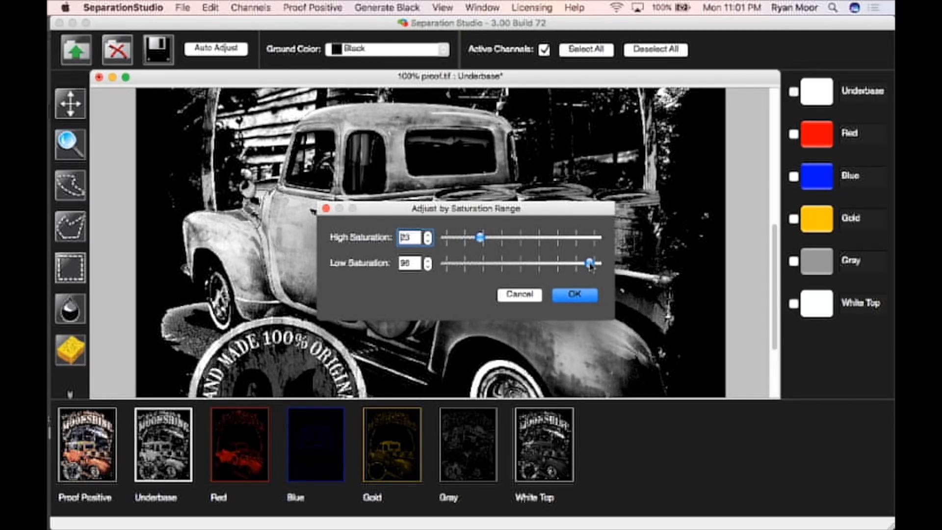
{"action": "left_click_drag", "start_coordinate": [480, 239], "coordinate": [479, 243]}
{"action": "left_click", "coordinate": [562, 297]}
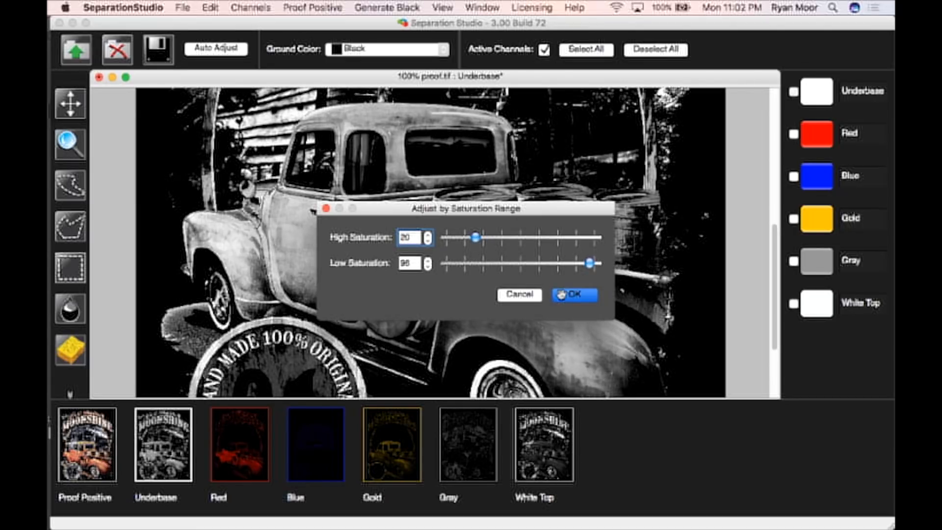
Examine the adjusted Underbase around the truck and badge, and compare it with the Proof Positive composite
{"action": "scroll", "coordinate": [561, 295], "scroll_direction": "down", "scroll_amount": 5}
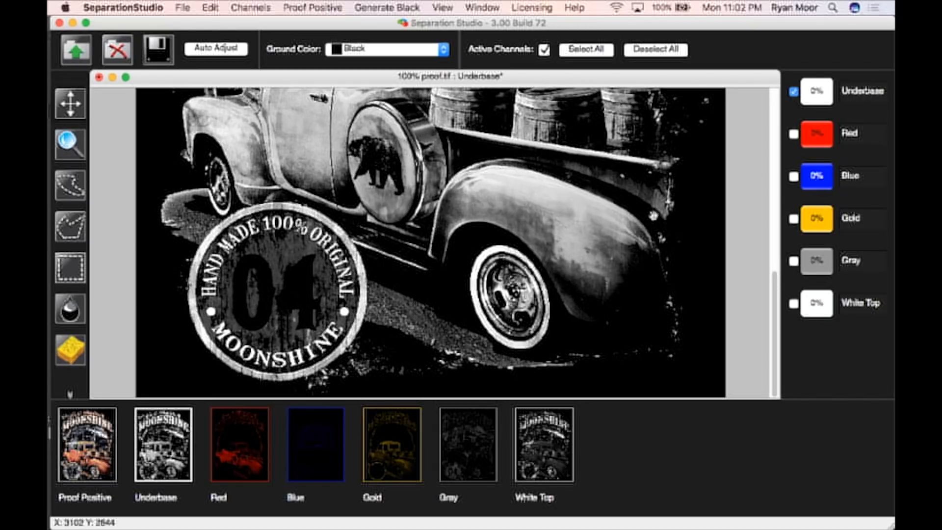
{"action": "left_click", "coordinate": [91, 445]}
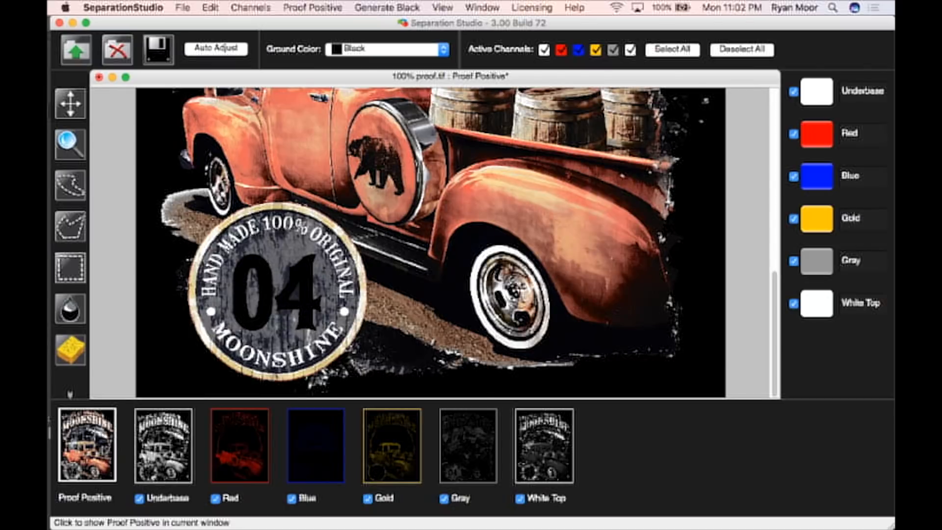
{"action": "scroll", "coordinate": [417, 211], "scroll_direction": "up", "scroll_amount": 5}
{"action": "scroll", "coordinate": [417, 211], "scroll_direction": "down", "scroll_amount": 5}
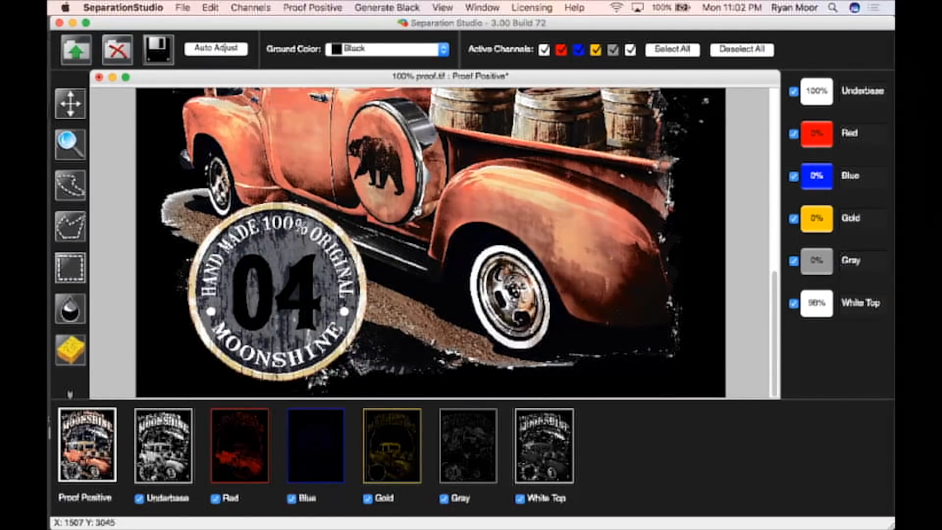
Compare the White Top channel with the Underbase channel around the truck and number badge
{"action": "left_click", "coordinate": [543, 445]}
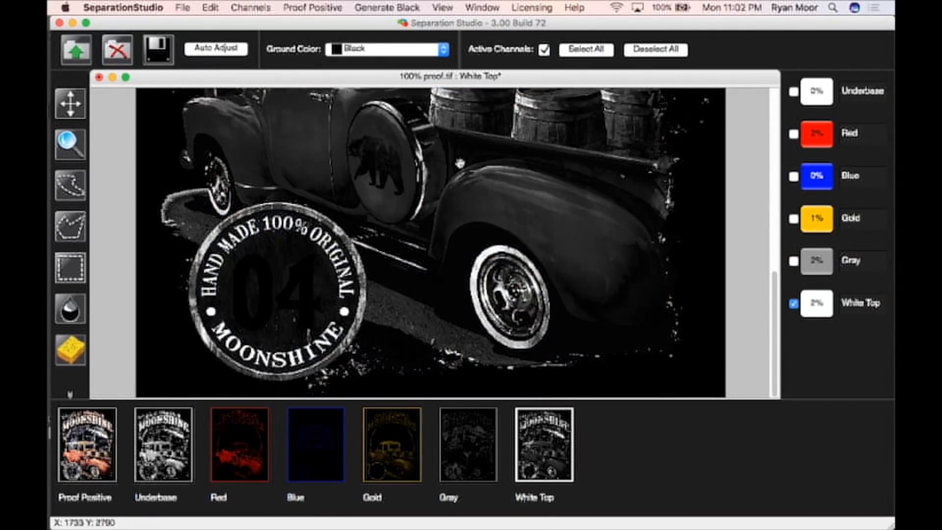
{"action": "scroll", "coordinate": [460, 163], "scroll_direction": "up", "scroll_amount": 6}
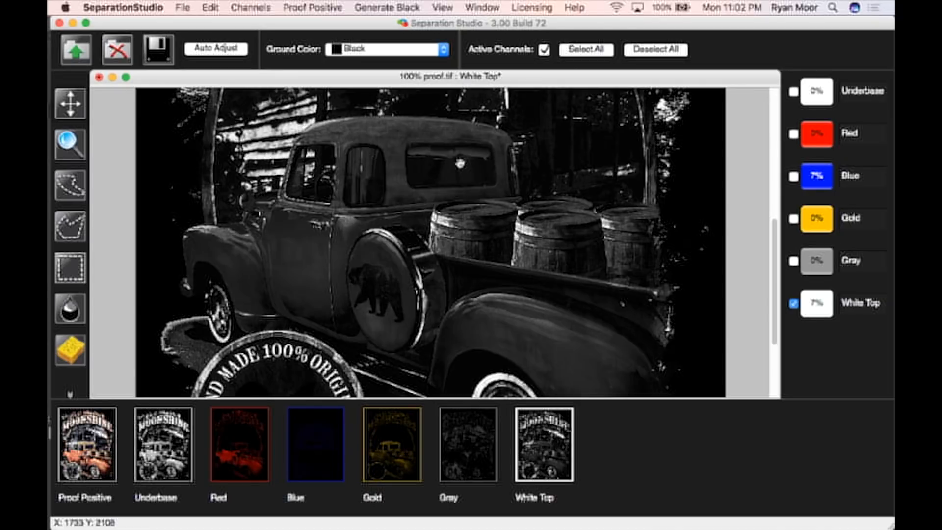
{"action": "left_click", "coordinate": [167, 438]}
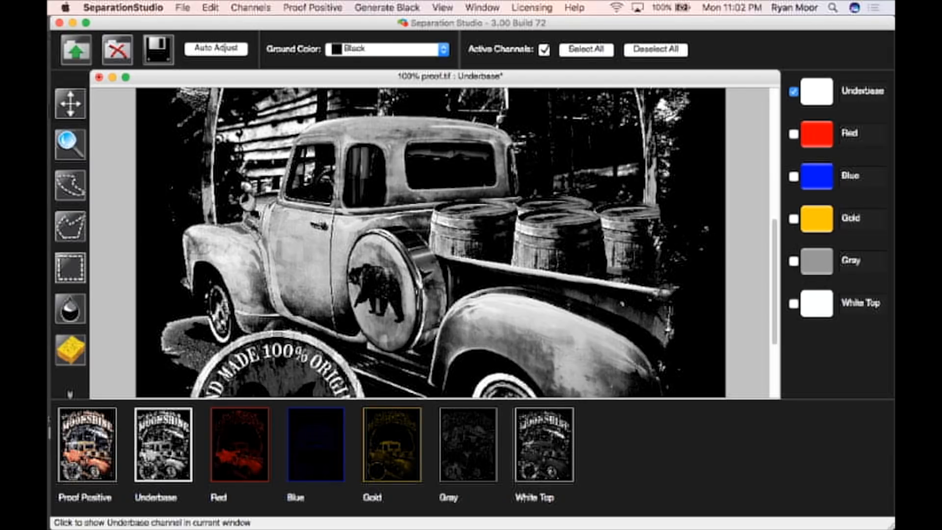
{"action": "left_click", "coordinate": [535, 444]}
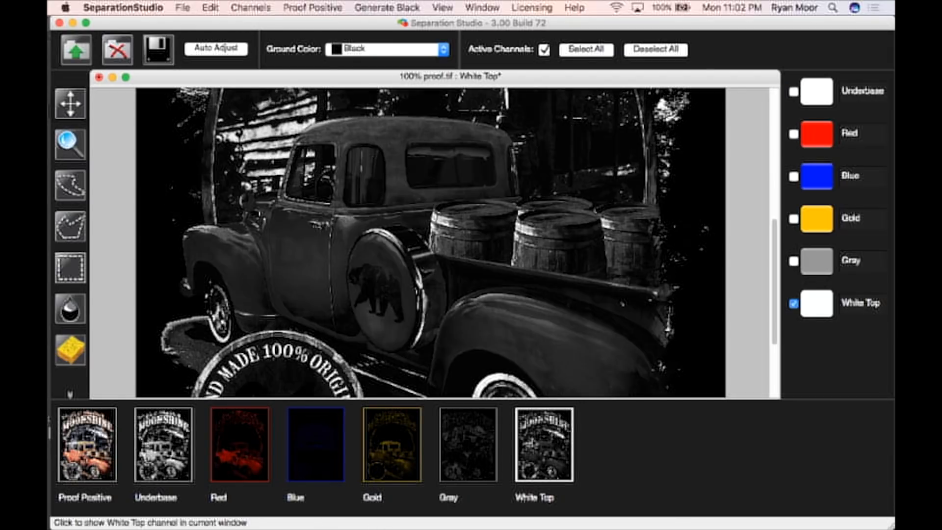
{"action": "scroll", "coordinate": [510, 275], "scroll_direction": "down", "scroll_amount": 5}
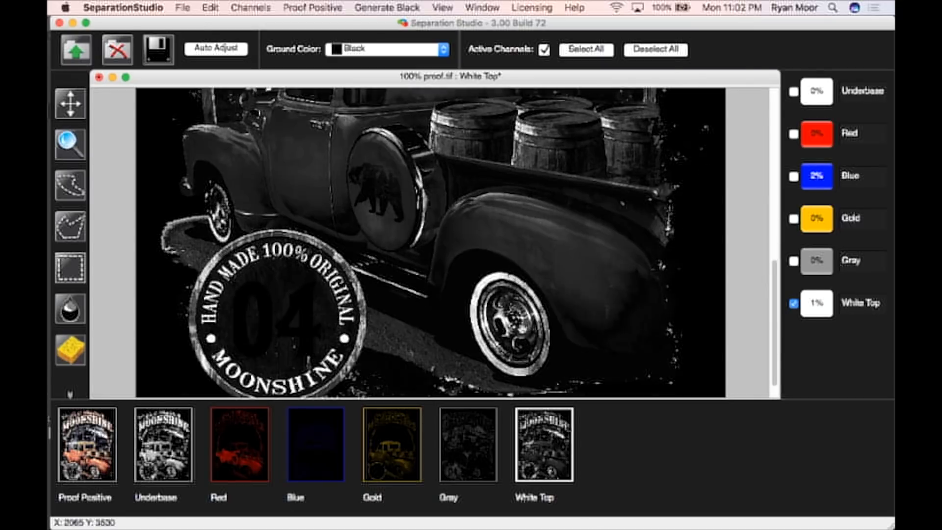
Adjust the White Top channel by saturation range with High Saturation 8 and Low Saturation 77
{"action": "right_click", "coordinate": [550, 448]}
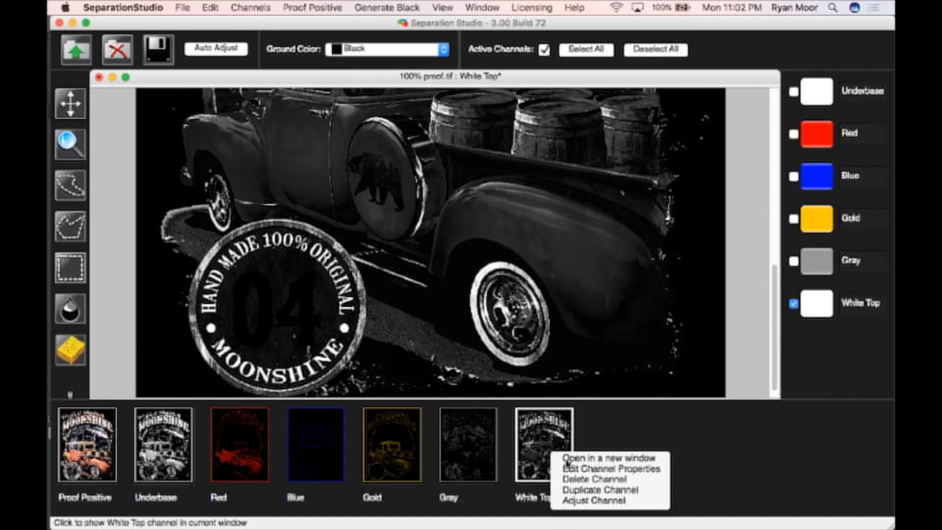
{"action": "left_click", "coordinate": [579, 504]}
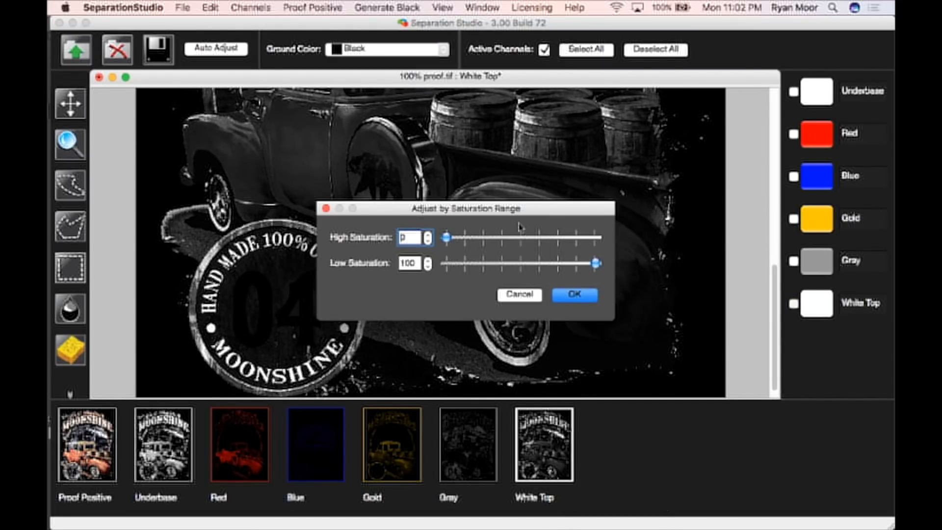
{"action": "left_click_drag", "start_coordinate": [510, 210], "coordinate": [613, 161]}
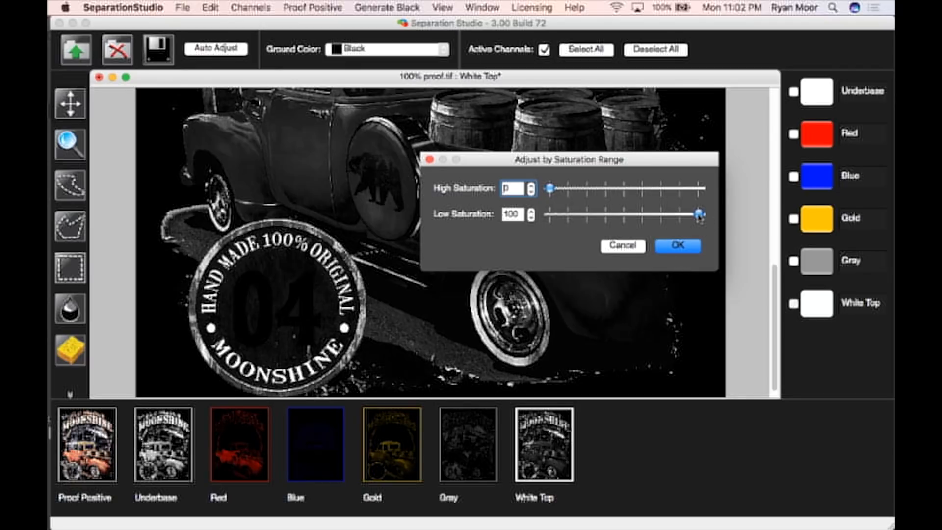
{"action": "left_click_drag", "start_coordinate": [699, 215], "coordinate": [773, 223]}
{"action": "left_click_drag", "start_coordinate": [700, 215], "coordinate": [666, 216]}
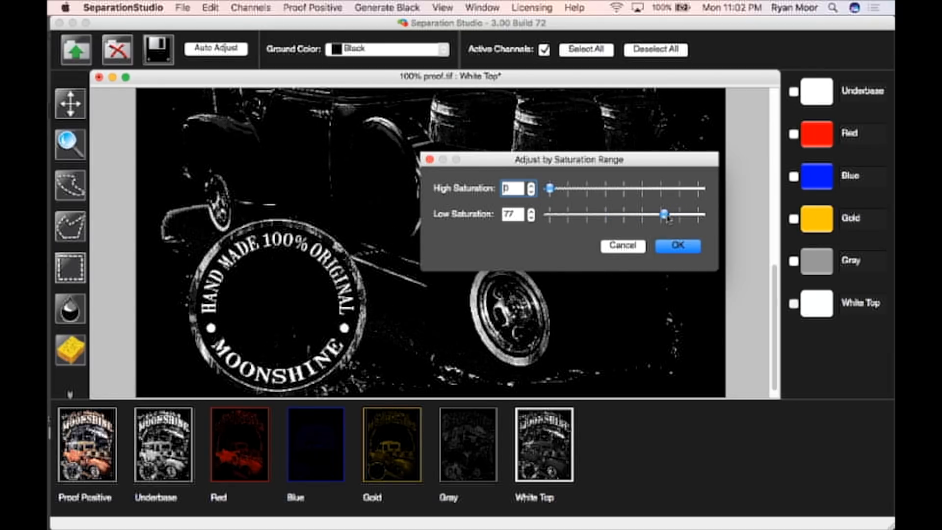
{"action": "mouse_move", "coordinate": [551, 190]}
{"action": "left_mouse_down"}
{"action": "mouse_move", "coordinate": [579, 190]}
{"action": "mouse_move", "coordinate": [554, 190]}
{"action": "mouse_move", "coordinate": [564, 192]}
{"action": "left_mouse_up"}
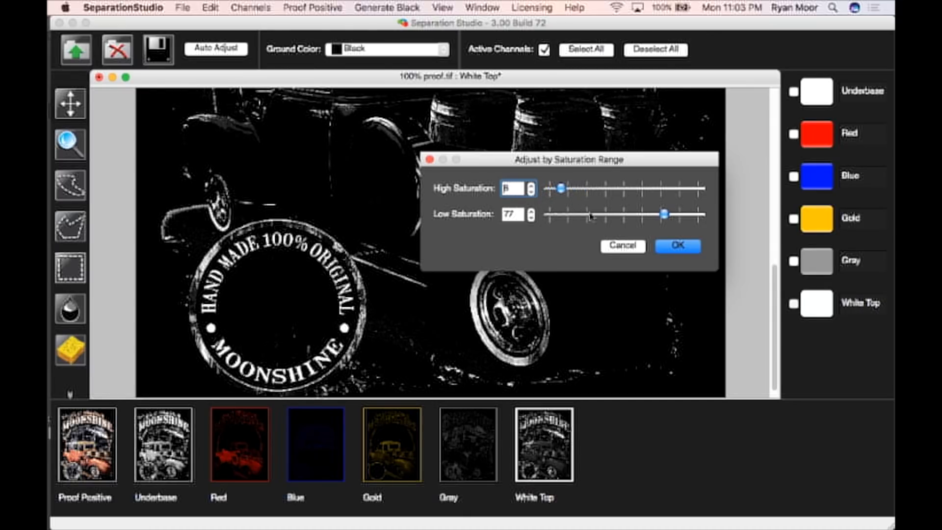
{"action": "left_click", "coordinate": [681, 251]}
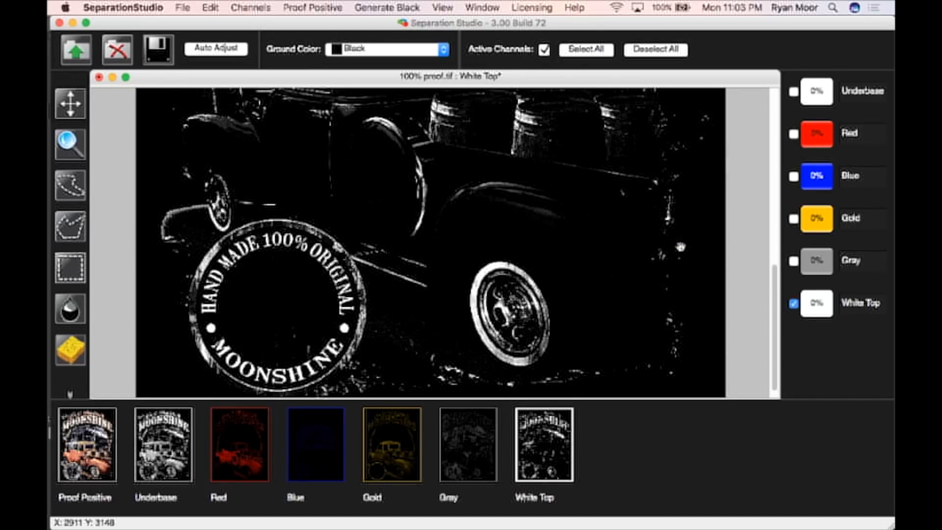
Examine the Proof Positive composite from the MOONSHINE lettering down to the truck and number badge
{"action": "left_click", "coordinate": [87, 444]}
{"action": "scroll", "coordinate": [477, 216], "scroll_direction": "up", "scroll_amount": 5}
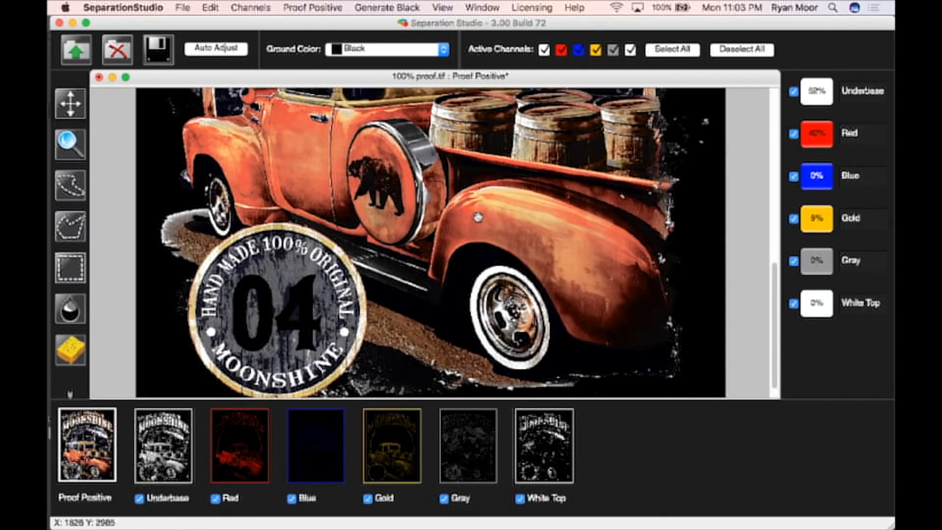
{"action": "scroll", "coordinate": [478, 216], "scroll_direction": "down", "scroll_amount": 5}
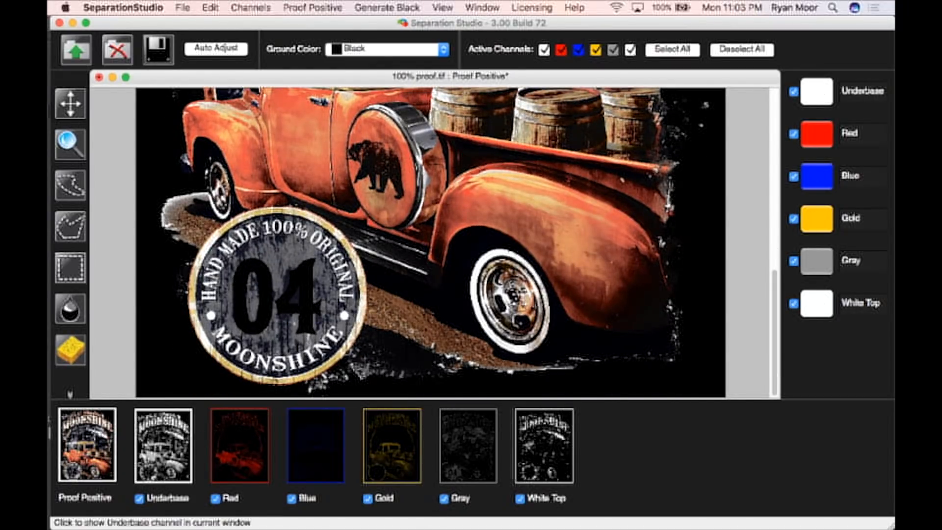
{"action": "scroll", "coordinate": [492, 237], "scroll_direction": "up", "scroll_amount": 5}
{"action": "scroll", "coordinate": [491, 238], "scroll_direction": "up", "scroll_amount": 5}
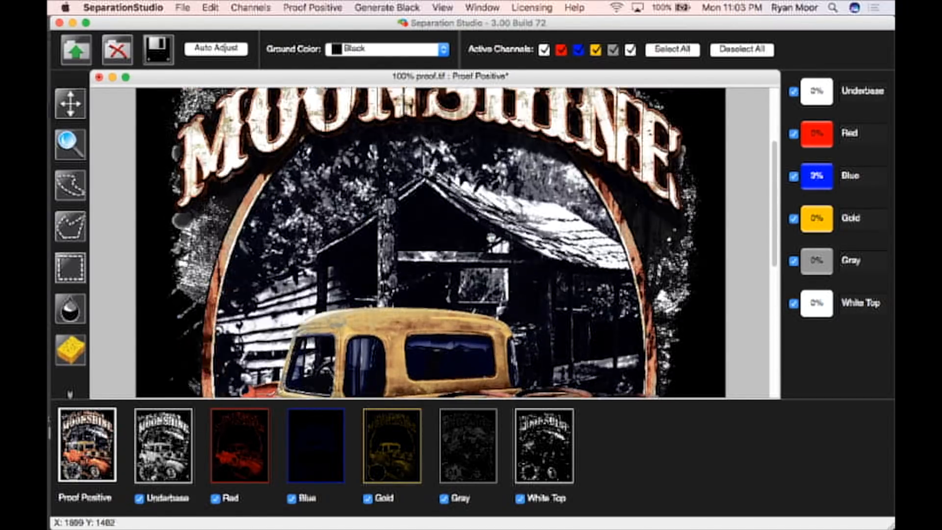
{"action": "scroll", "coordinate": [491, 237], "scroll_direction": "down", "scroll_amount": 10}
{"action": "scroll", "coordinate": [491, 237], "scroll_direction": "up", "scroll_amount": 5}
{"action": "scroll", "coordinate": [491, 237], "scroll_direction": "down", "scroll_amount": 5}
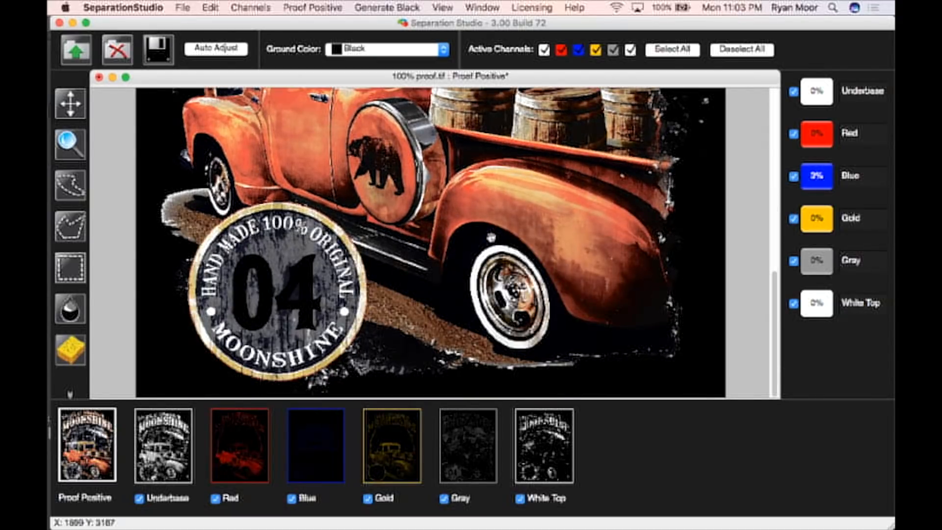
{"action": "scroll", "coordinate": [491, 237], "scroll_direction": "up", "scroll_amount": 3}
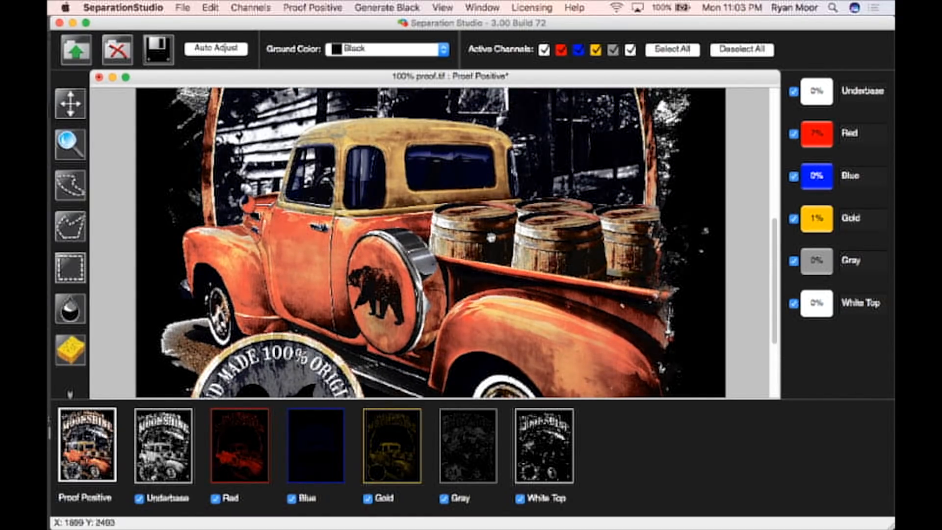
Switch to Photoshop and examine the original 100% proof.tif artwork around the truck at 50% zoom
{"action": "key", "text": "super+Tab"}
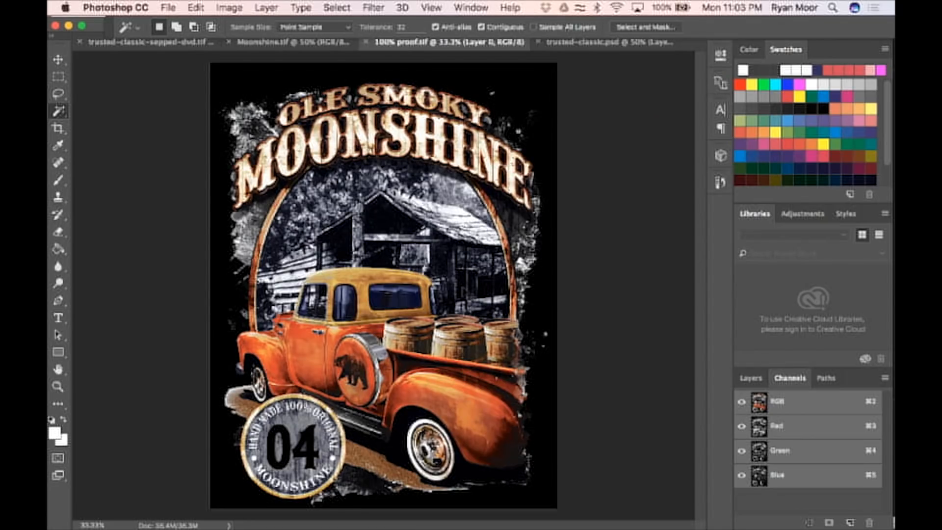
{"action": "key", "text": "super+equal"}
{"action": "scroll", "coordinate": [383, 285], "scroll_direction": "down", "scroll_amount": 6}
{"action": "scroll", "coordinate": [382, 285], "scroll_direction": "up", "scroll_amount": 5}
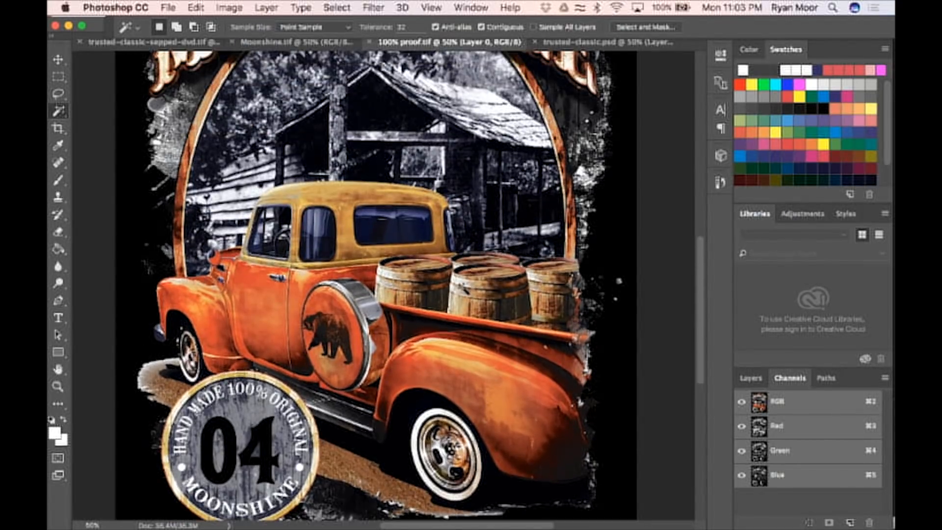
Return to Separation Studio and compare the truck, barn and badge in the Proof Positive composite with the original
{"action": "key", "text": "super+Tab"}
{"action": "scroll", "coordinate": [463, 287], "scroll_direction": "up", "scroll_amount": 3}
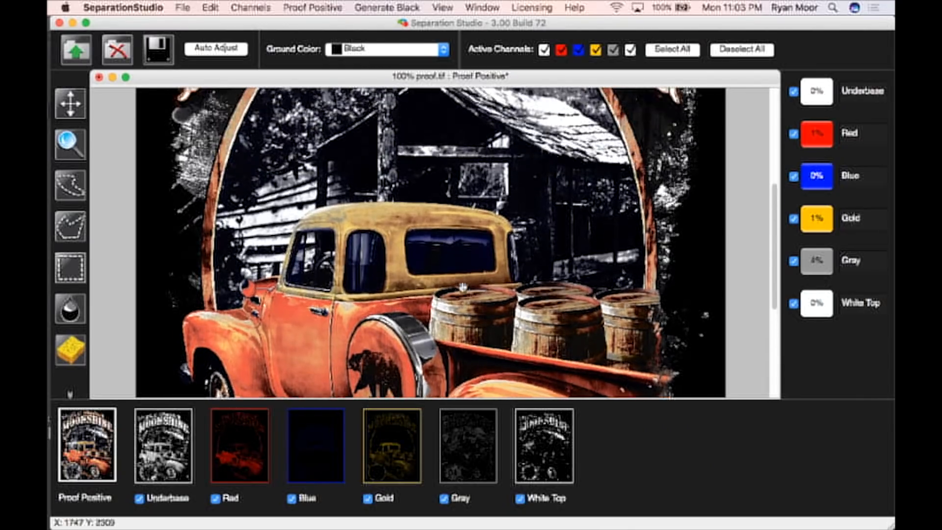
{"action": "scroll", "coordinate": [463, 287], "scroll_direction": "down", "scroll_amount": 6}
{"action": "scroll", "coordinate": [462, 287], "scroll_direction": "up", "scroll_amount": 4}
{"action": "scroll", "coordinate": [463, 287], "scroll_direction": "down", "scroll_amount": 4}
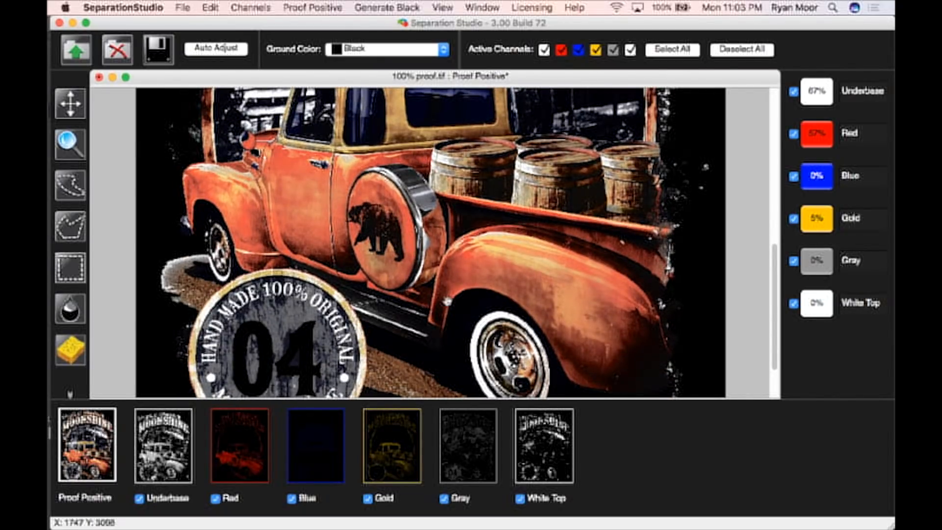
Adjust the Red channel by saturation range, raising its High Saturation slightly
{"action": "right_click", "coordinate": [234, 471]}
{"action": "left_click", "coordinate": [260, 517]}
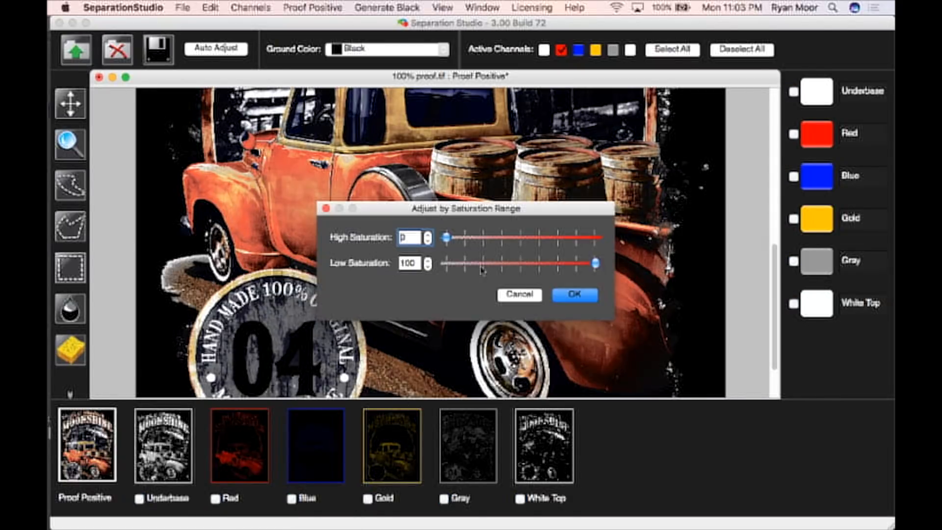
{"action": "mouse_move", "coordinate": [447, 238]}
{"action": "left_mouse_down"}
{"action": "mouse_move", "coordinate": [505, 238]}
{"action": "mouse_move", "coordinate": [463, 241]}
{"action": "left_mouse_up"}
{"action": "left_click", "coordinate": [575, 294]}
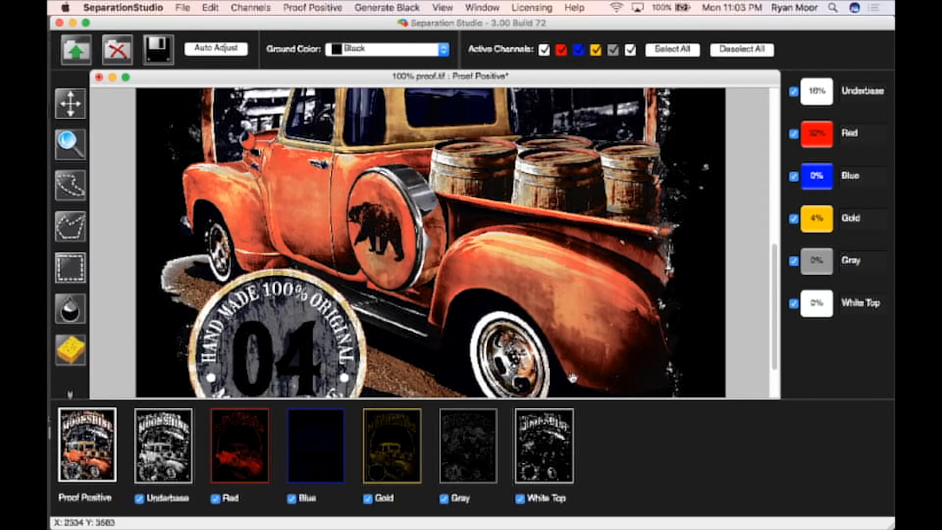
Hide and show the White Top channel repeatedly in the composite to check its effect on the highlights
{"action": "left_click", "coordinate": [794, 304]}
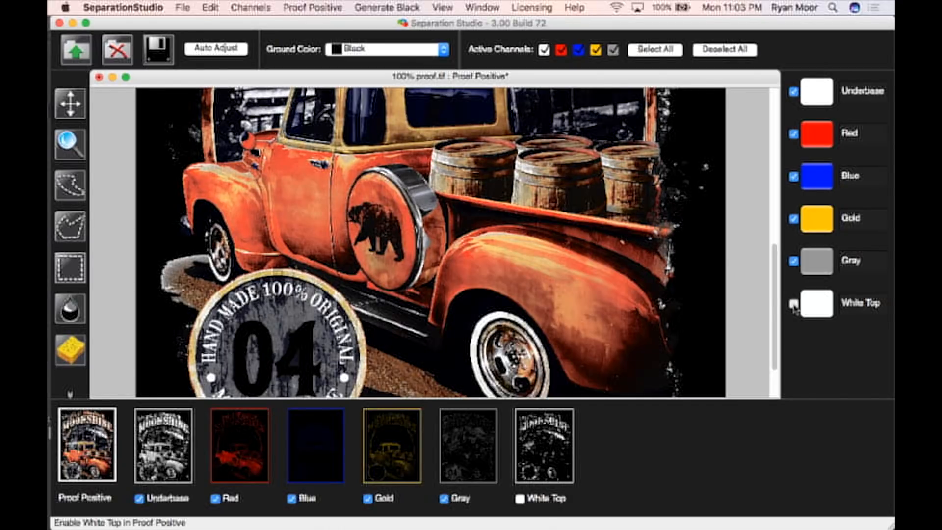
{"action": "left_click", "coordinate": [794, 304]}
{"action": "left_click", "coordinate": [794, 305]}
{"action": "left_click", "coordinate": [794, 304]}
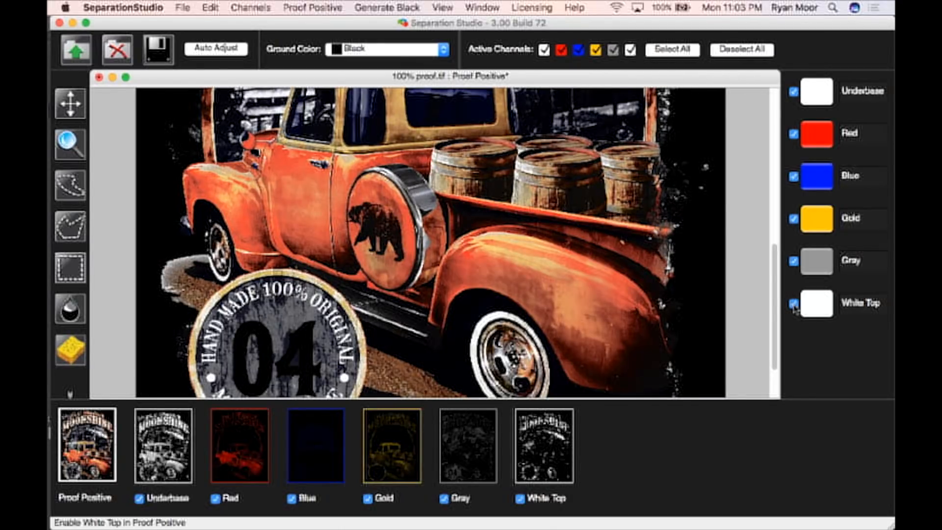
{"action": "left_click", "coordinate": [794, 304]}
{"action": "left_click", "coordinate": [794, 304]}
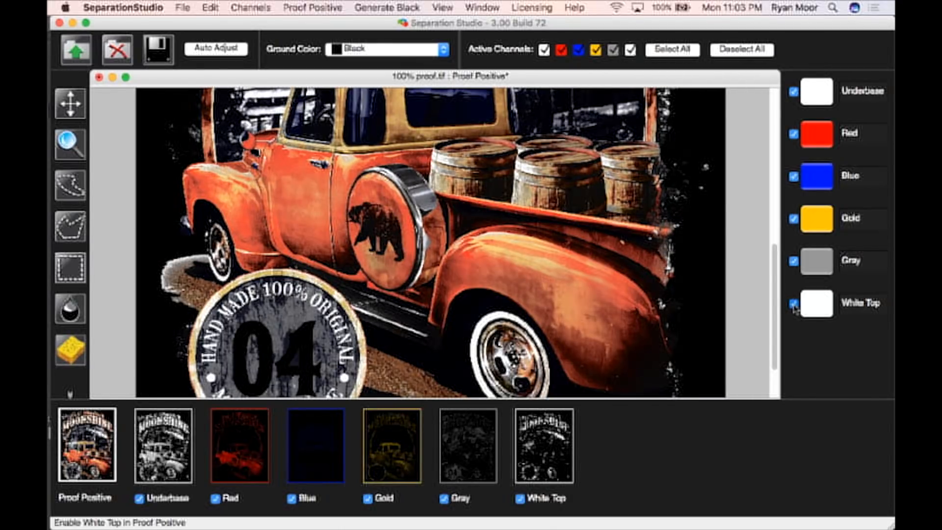
{"action": "left_click", "coordinate": [794, 305]}
{"action": "left_click", "coordinate": [794, 305]}
Hide the Red, Blue, Gold, Gray and White Top channels so the composite shows only the Underbase
{"action": "left_click", "coordinate": [794, 135]}
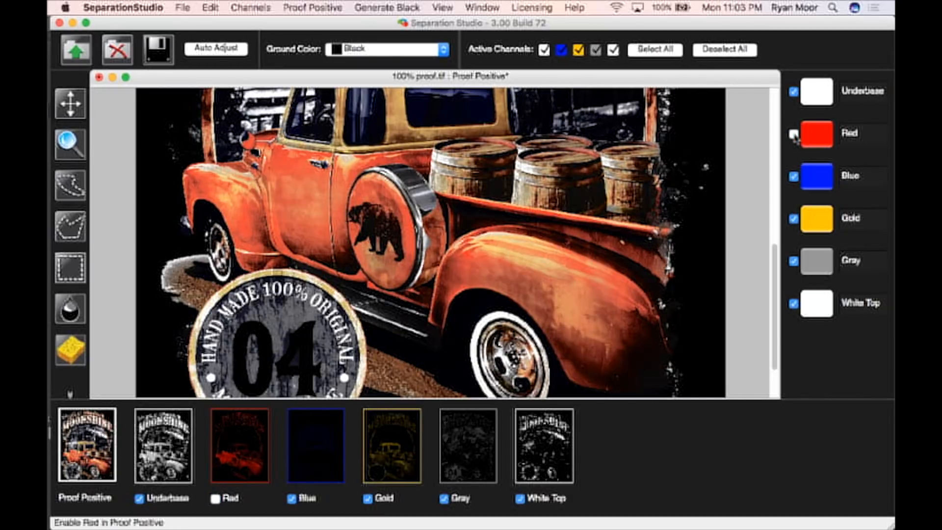
{"action": "left_click", "coordinate": [794, 177]}
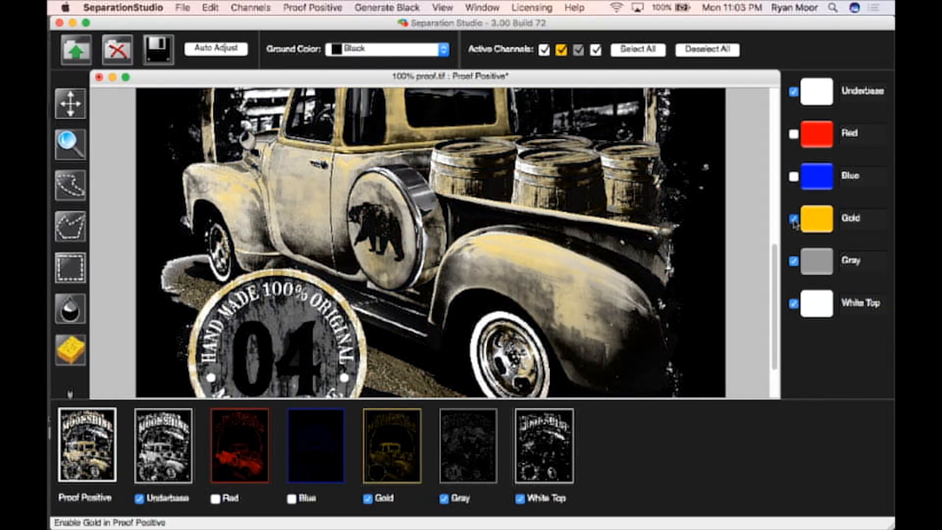
{"action": "left_click", "coordinate": [794, 219]}
{"action": "left_click", "coordinate": [794, 262]}
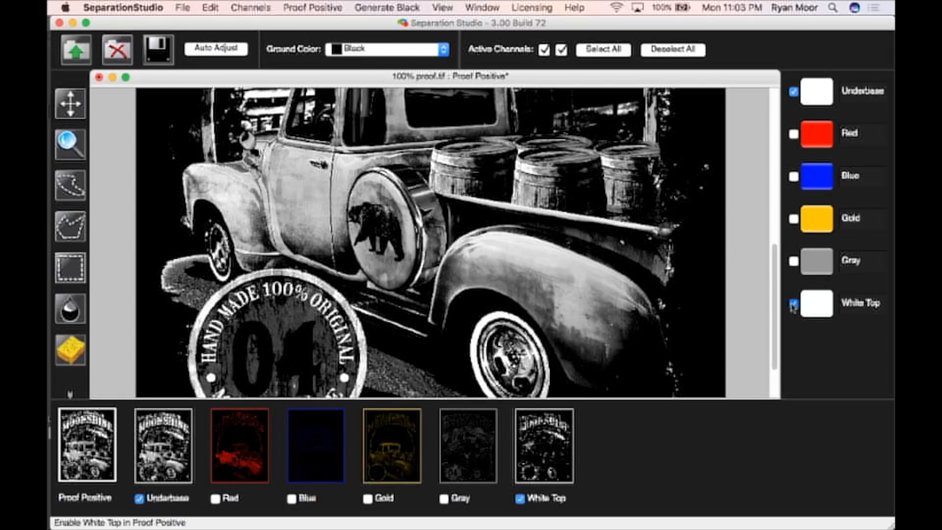
{"action": "left_click", "coordinate": [794, 304]}
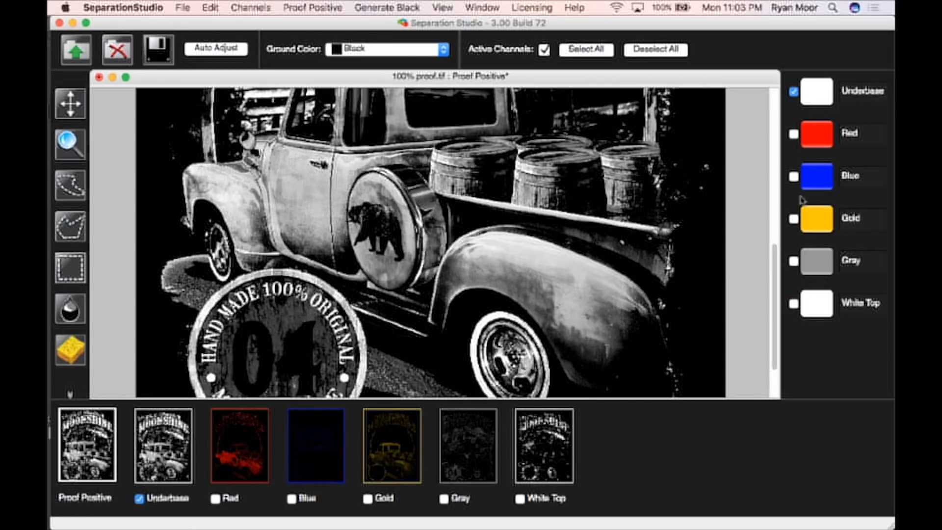
Show the Red and Blue channels over the Underbase in the composite, toggling Blue to check its effect
{"action": "left_click", "coordinate": [794, 135]}
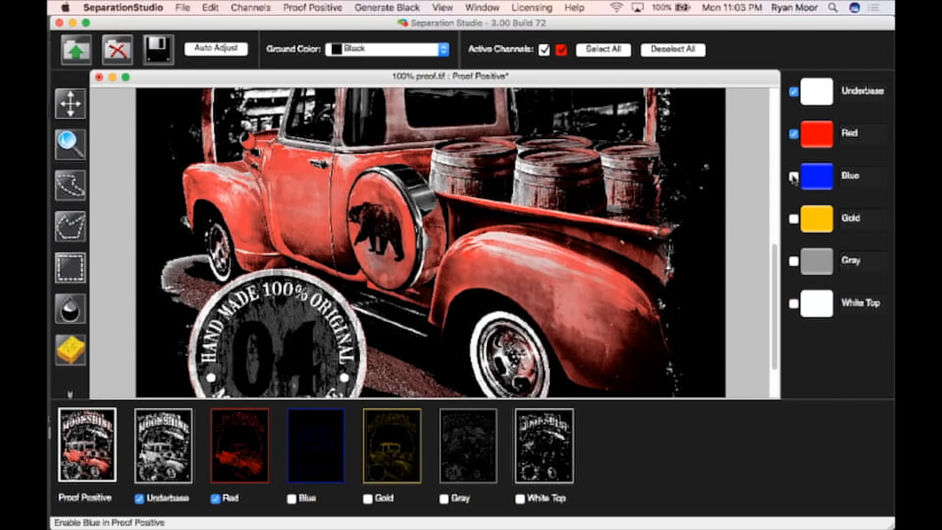
{"action": "left_click", "coordinate": [794, 177]}
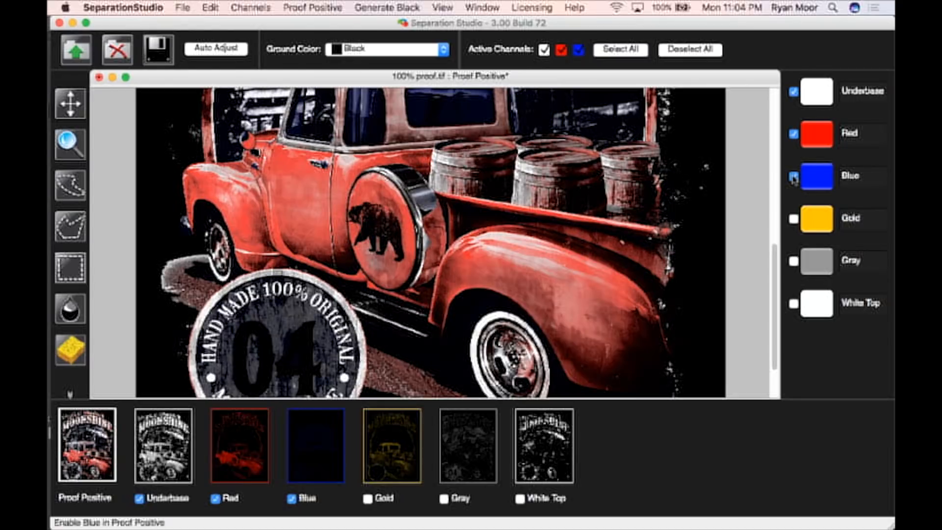
{"action": "scroll", "coordinate": [501, 216], "scroll_direction": "up", "scroll_amount": 3}
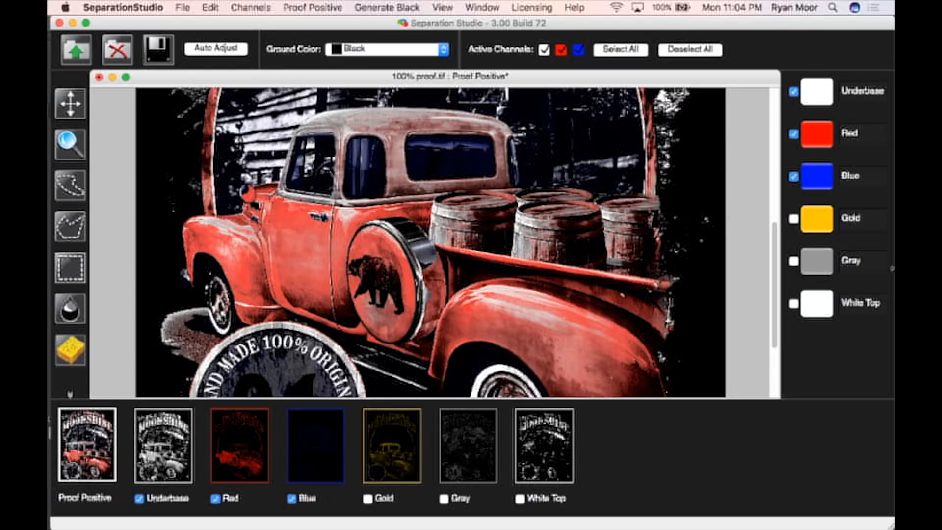
{"action": "left_click", "coordinate": [793, 177]}
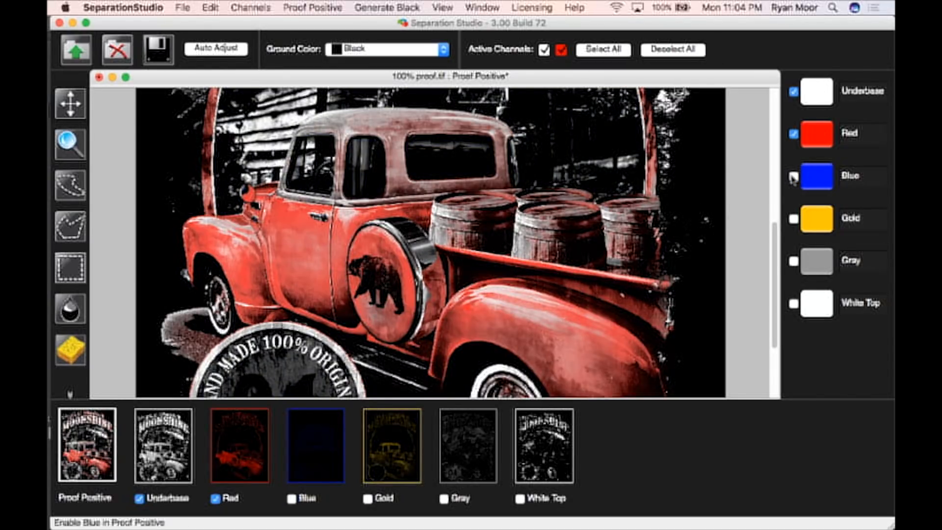
{"action": "left_click", "coordinate": [793, 176]}
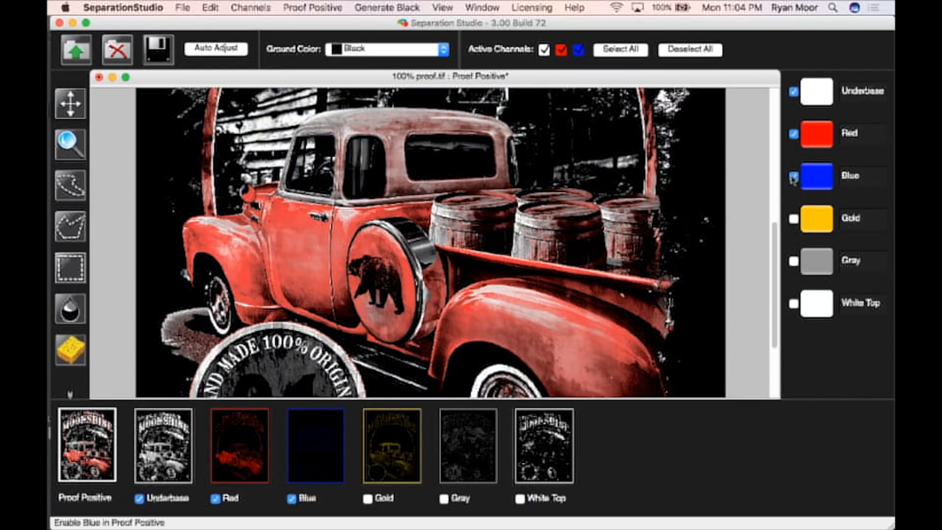
Add the Gold, Gray and White Top channels back to the composite and inspect the truck and barn
{"action": "left_click", "coordinate": [793, 219]}
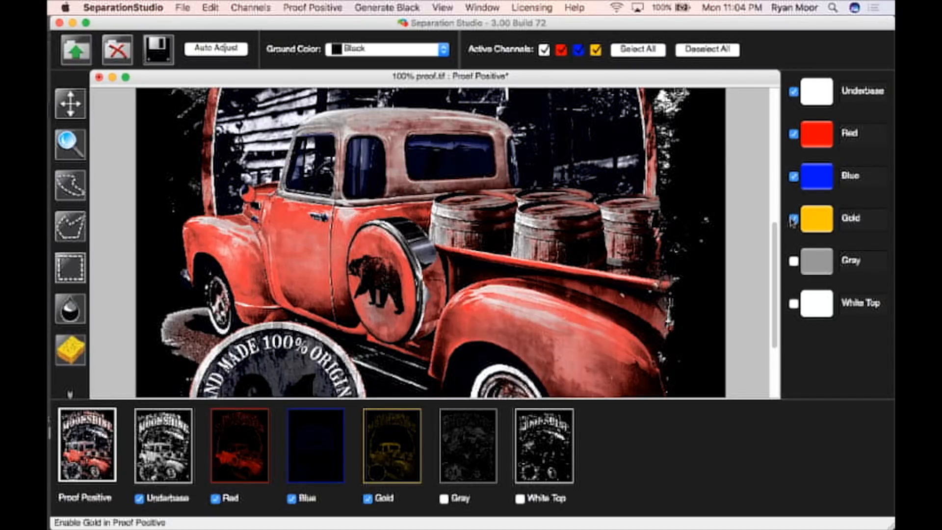
{"action": "left_click", "coordinate": [793, 261]}
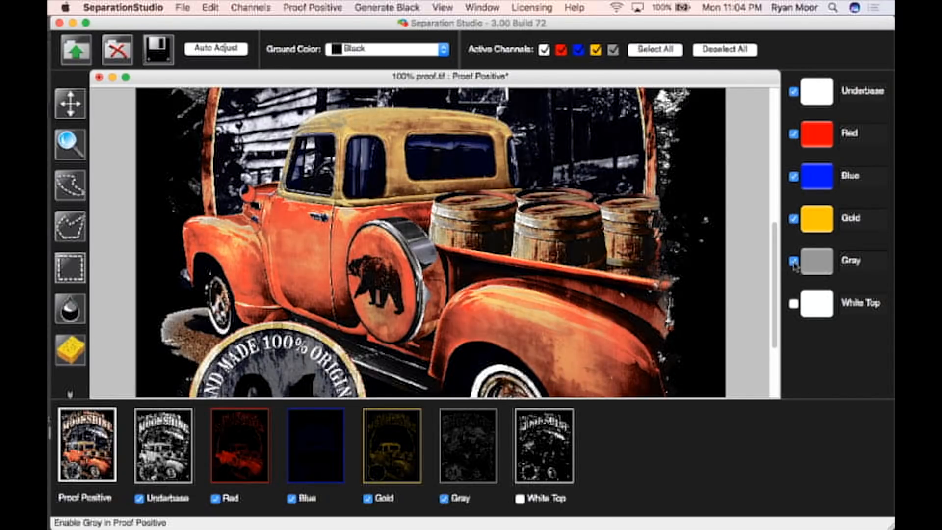
{"action": "left_click", "coordinate": [794, 303]}
{"action": "scroll", "coordinate": [471, 178], "scroll_direction": "up", "scroll_amount": 3}
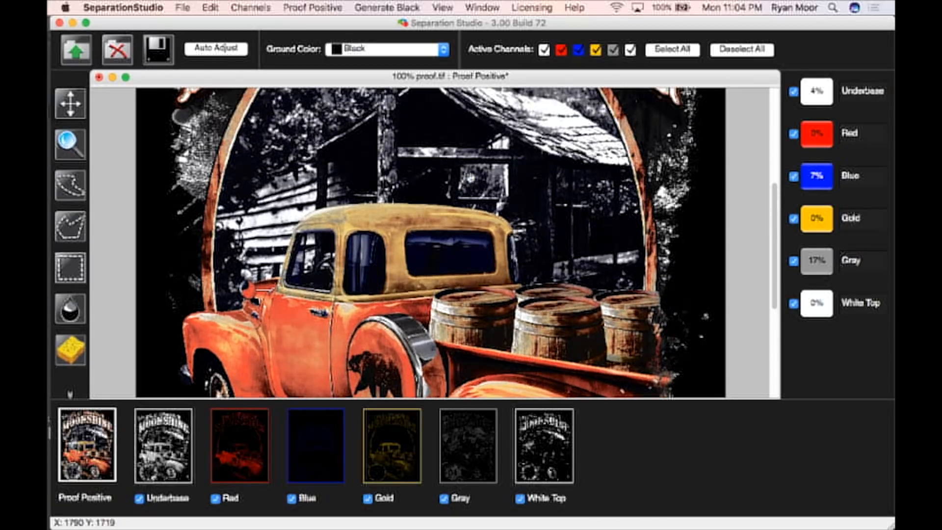
{"action": "scroll", "coordinate": [471, 178], "scroll_direction": "down", "scroll_amount": 4}
{"action": "scroll", "coordinate": [471, 177], "scroll_direction": "up", "scroll_amount": 3}
{"action": "scroll", "coordinate": [471, 178], "scroll_direction": "down", "scroll_amount": 3}
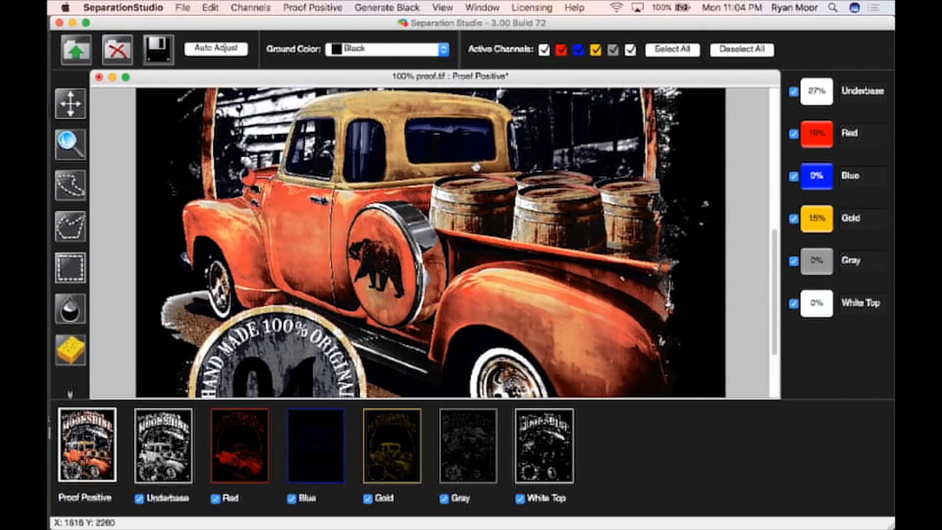
Try a saturation range adjustment on the Gold channel with High Saturation at 36, and discard it
{"action": "right_click", "coordinate": [386, 443]}
{"action": "left_click", "coordinate": [421, 499]}
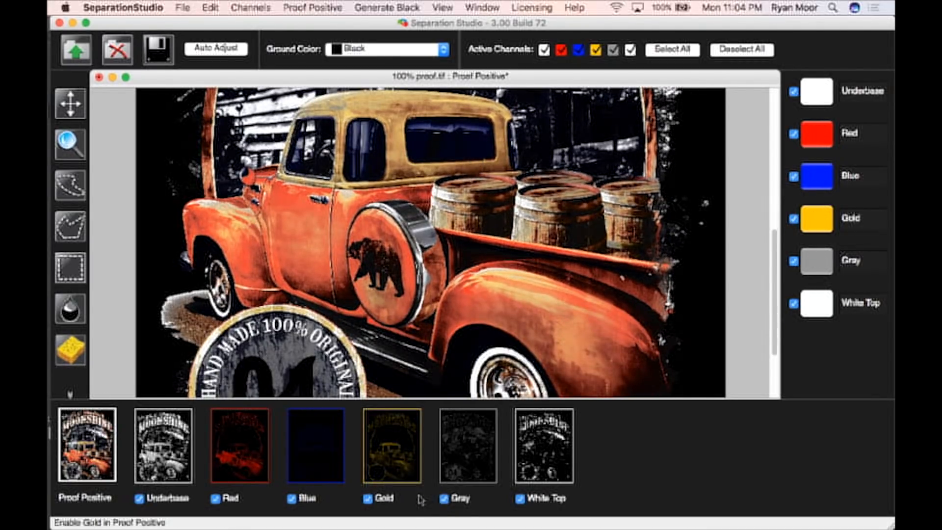
{"action": "left_click_drag", "start_coordinate": [446, 238], "coordinate": [500, 239]}
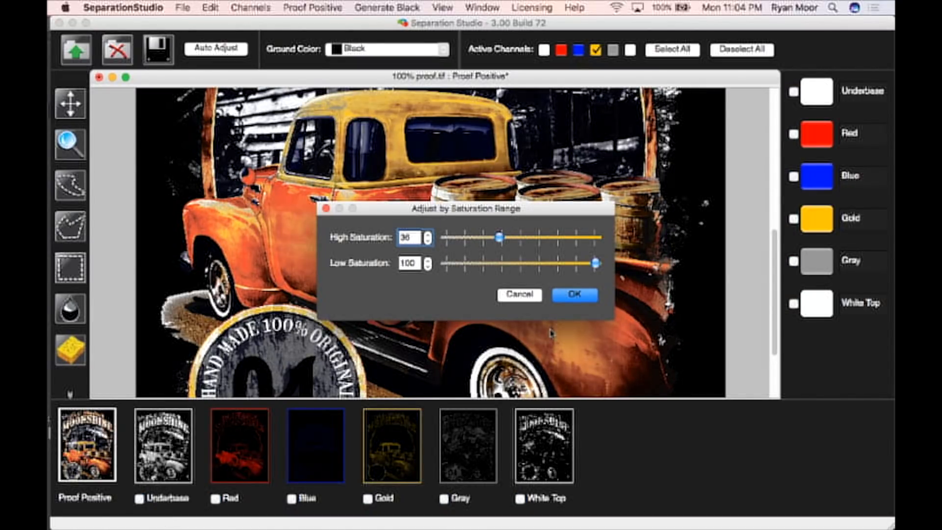
{"action": "left_click", "coordinate": [520, 295]}
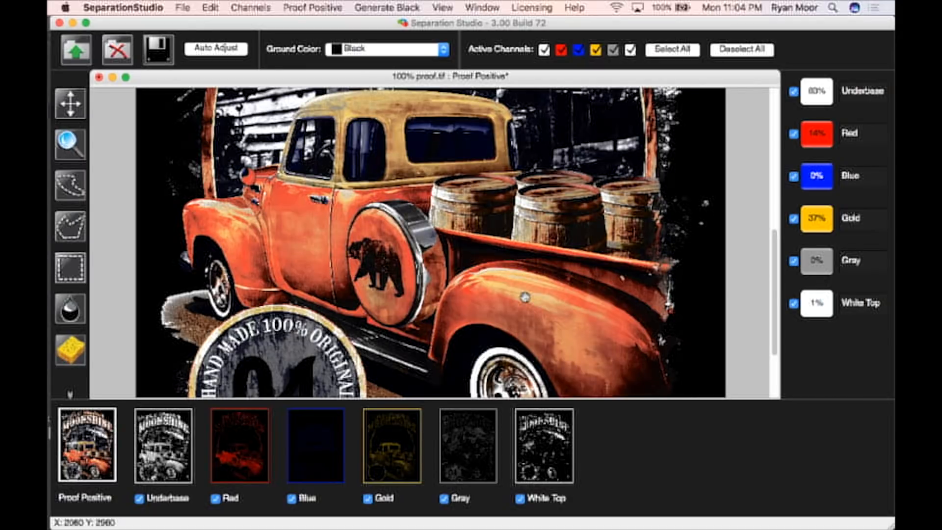
Examine the full-colour composite from the truck and badge up to a close view of the MOONSHINE lettering
{"action": "scroll", "coordinate": [525, 297], "scroll_direction": "down", "scroll_amount": 2}
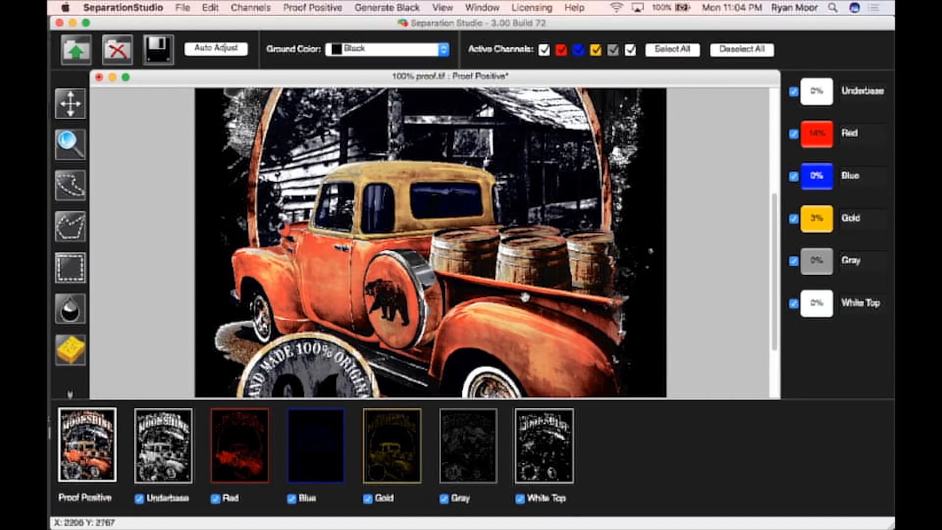
{"action": "scroll", "coordinate": [525, 296], "scroll_direction": "down", "scroll_amount": 3}
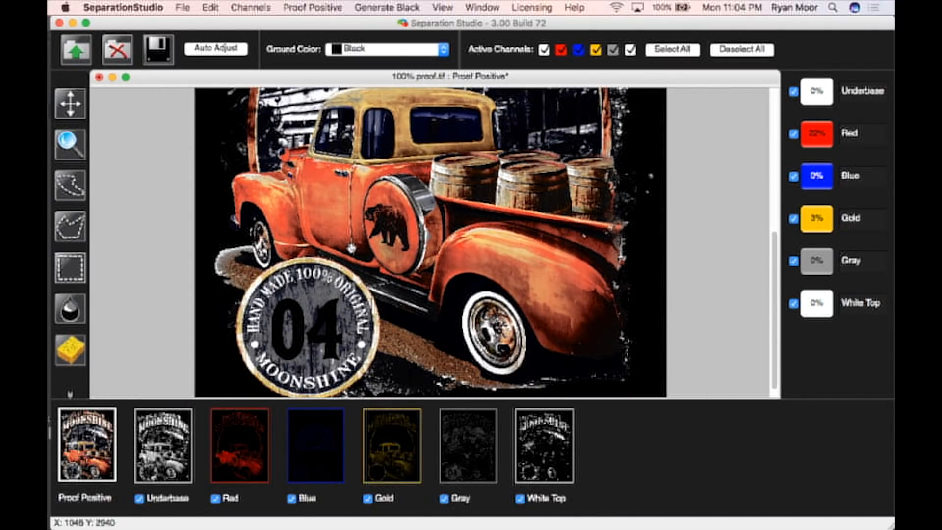
{"action": "scroll", "coordinate": [429, 243], "scroll_direction": "up", "scroll_amount": 10}
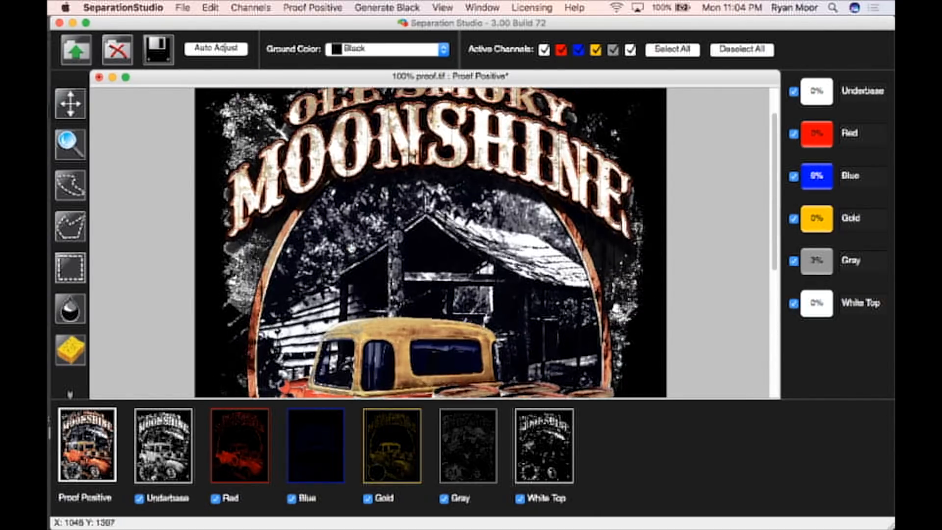
{"action": "scroll", "coordinate": [429, 243], "scroll_direction": "up", "scroll_amount": 3}
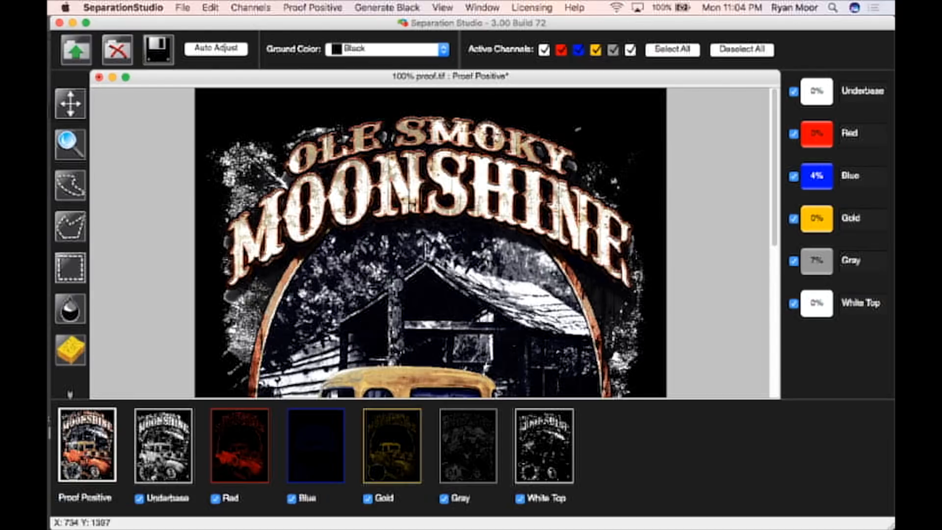
{"action": "key", "text": "super+equal"}
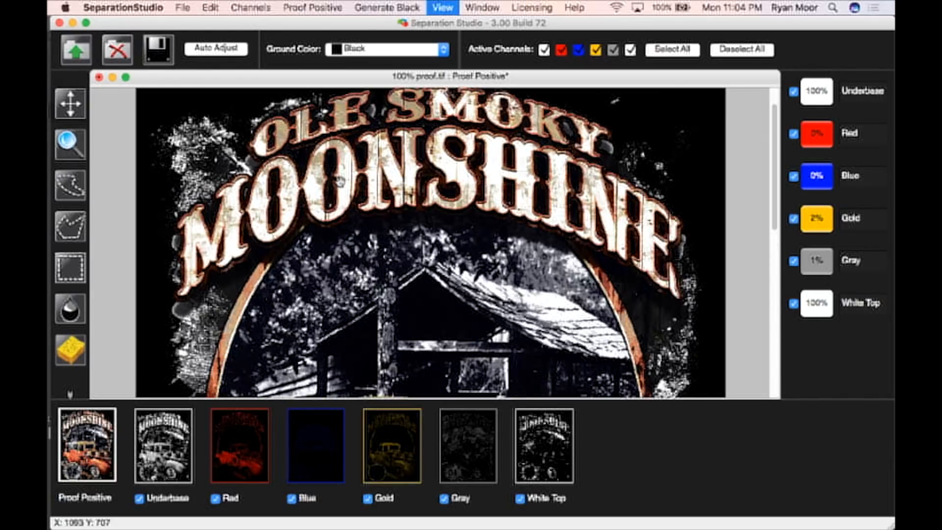
{"action": "scroll", "coordinate": [340, 182], "scroll_direction": "left", "scroll_amount": 3}
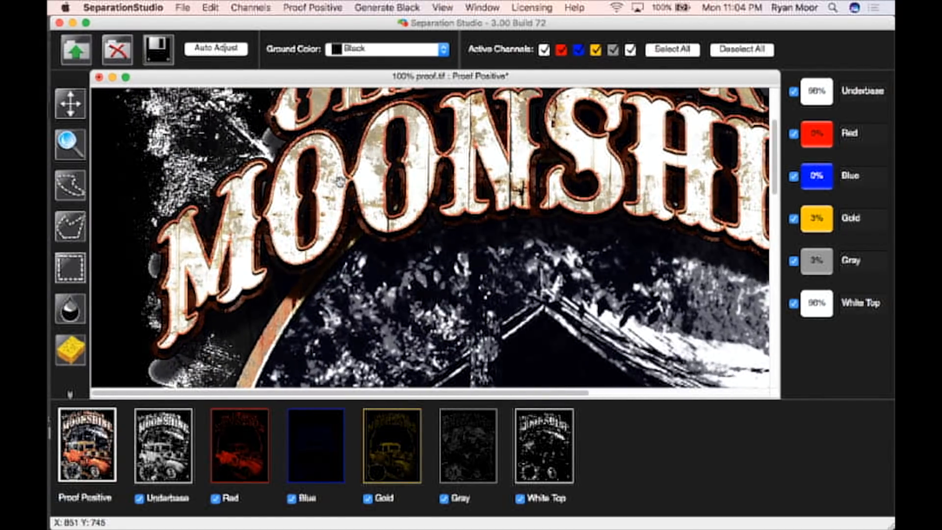
{"action": "scroll", "coordinate": [340, 182], "scroll_direction": "up", "scroll_amount": 3}
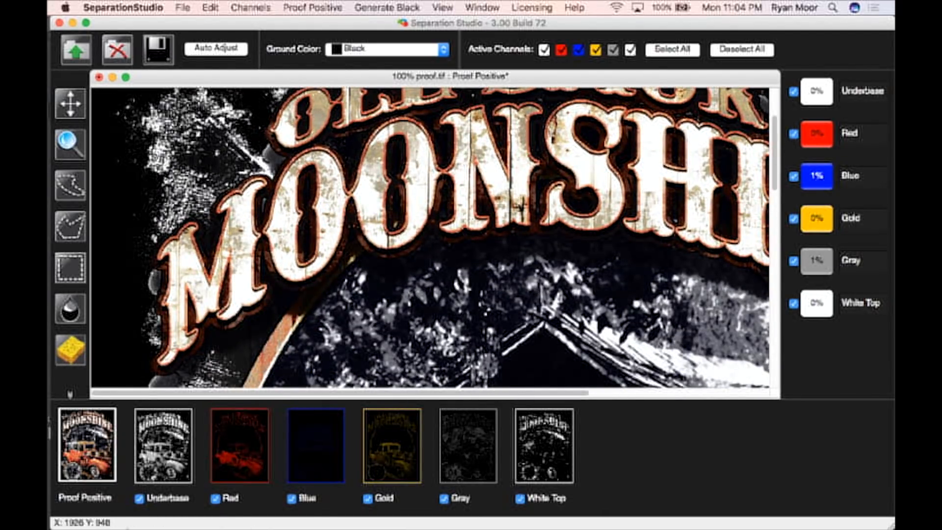
Hide the Underbase and Blue channels to check the lettering without them, and show both again
{"action": "left_click", "coordinate": [139, 499]}
{"action": "left_click", "coordinate": [139, 499]}
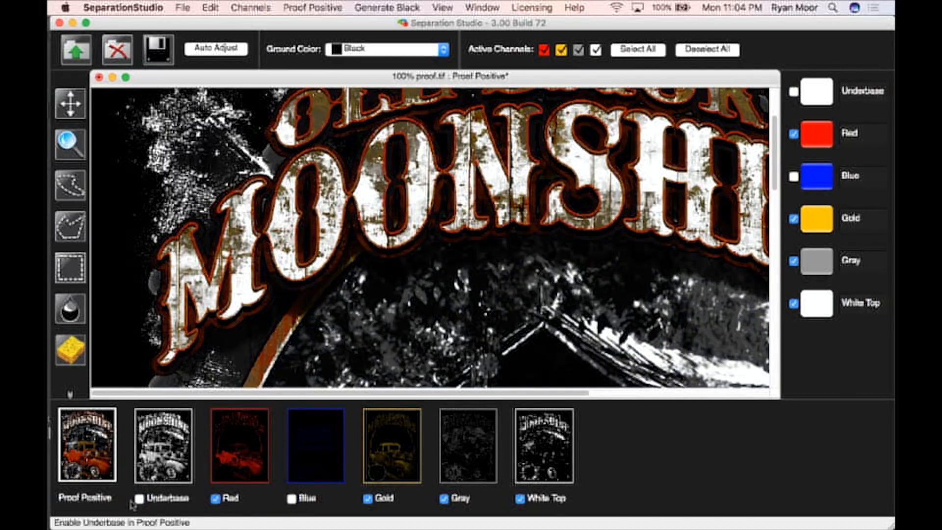
{"action": "left_click", "coordinate": [293, 499]}
{"action": "left_click", "coordinate": [294, 500]}
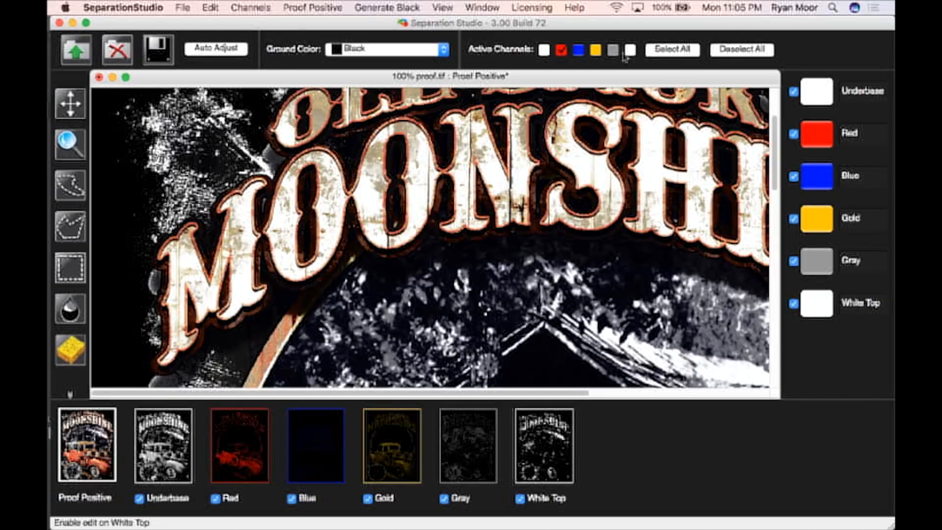
Activate the saturation range brush for the Red channel's lettering, trying the Mid Saturation range before returning it to High Saturation
{"action": "left_click", "coordinate": [71, 309]}
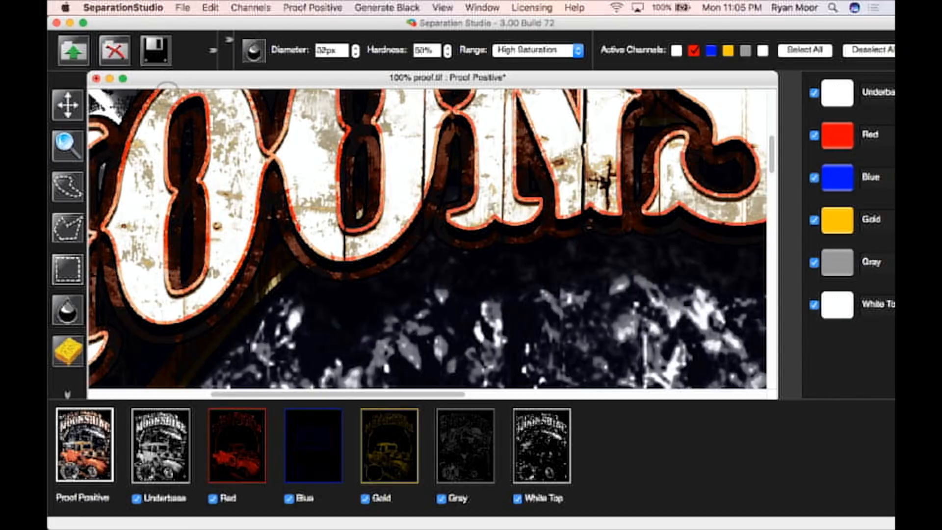
{"action": "scroll", "coordinate": [197, 157], "scroll_direction": "up", "scroll_amount": 5}
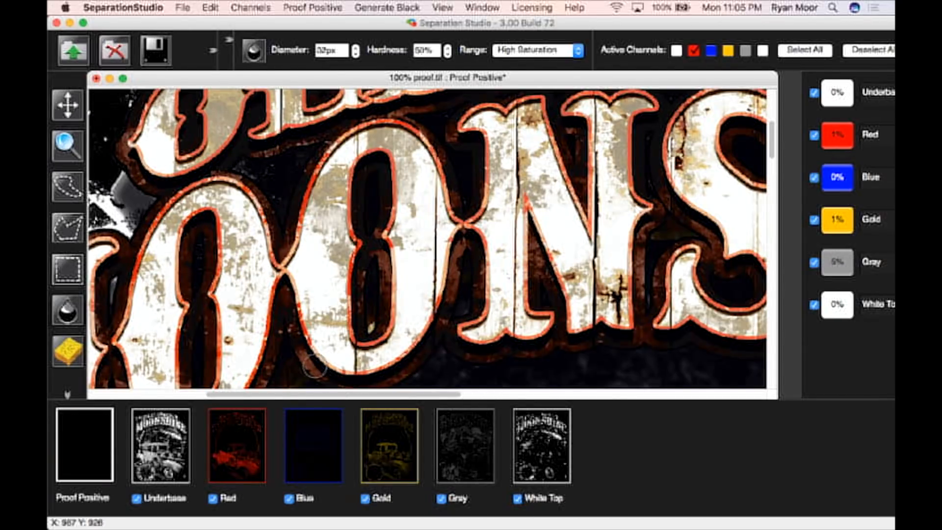
{"action": "left_click", "coordinate": [540, 53]}
{"action": "left_click", "coordinate": [540, 59]}
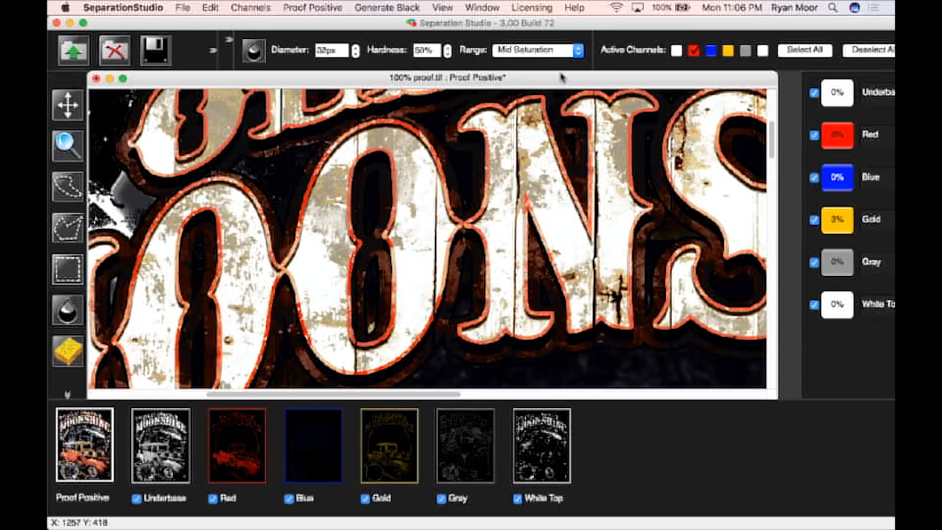
{"action": "left_click", "coordinate": [529, 51]}
{"action": "left_click", "coordinate": [527, 39]}
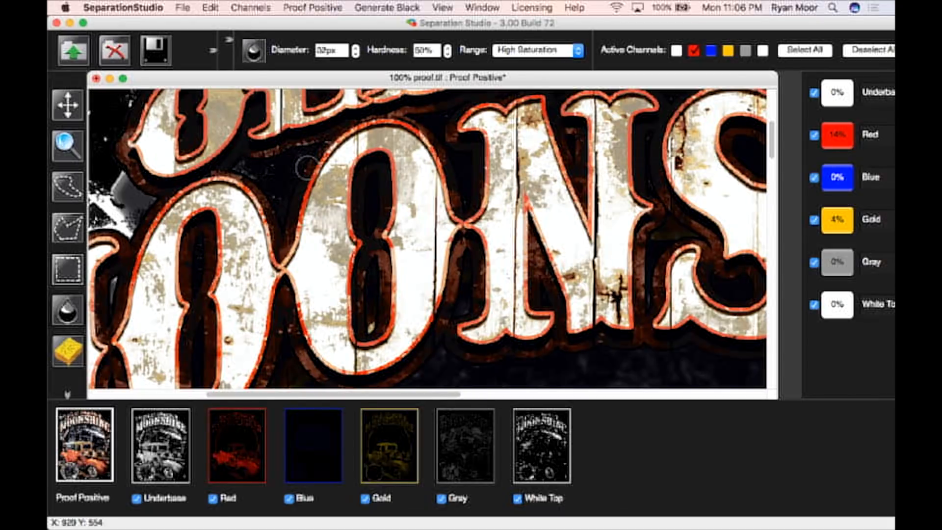
Try a freehand lasso selection across the middle of the OLE SMOKY MOONSHINE lettering
{"action": "scroll", "coordinate": [305, 169], "scroll_direction": "down", "scroll_amount": 3}
{"action": "scroll", "coordinate": [305, 169], "scroll_direction": "down", "scroll_amount": 2}
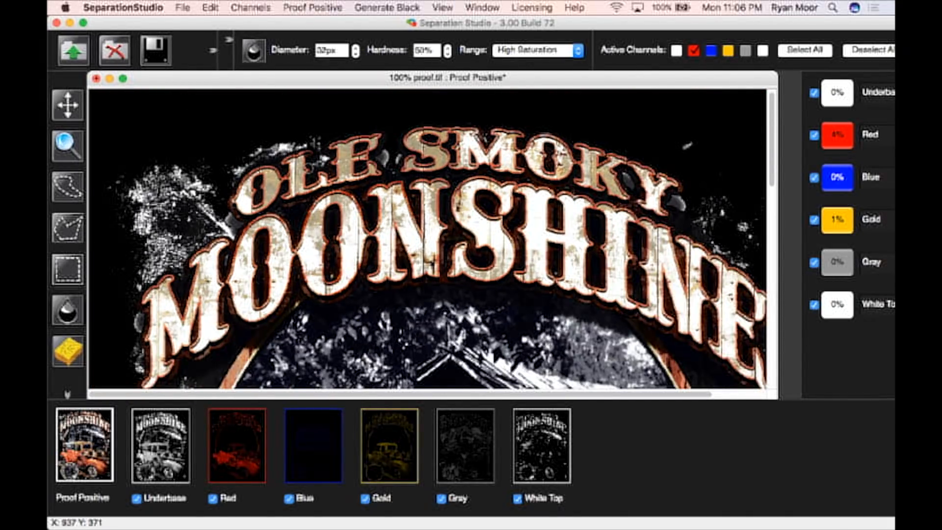
{"action": "scroll", "coordinate": [305, 168], "scroll_direction": "down", "scroll_amount": 1}
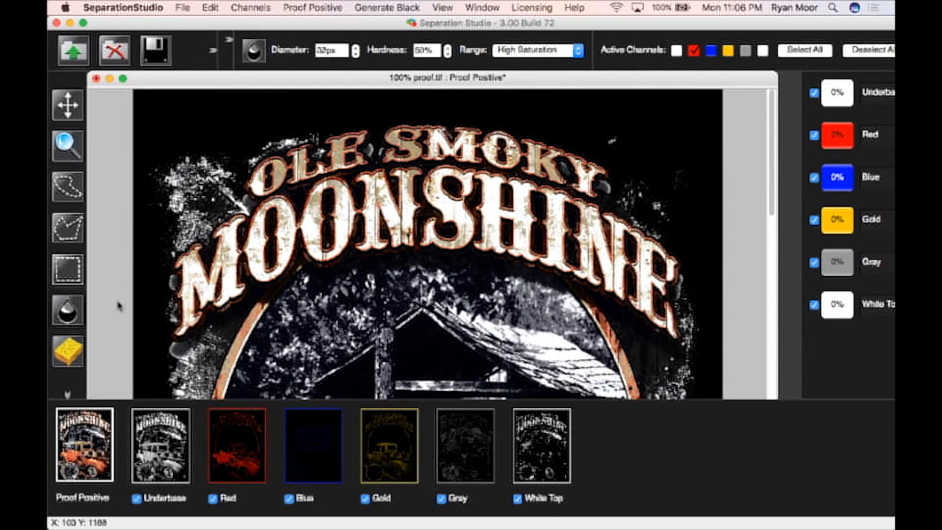
{"action": "left_click", "coordinate": [67, 199]}
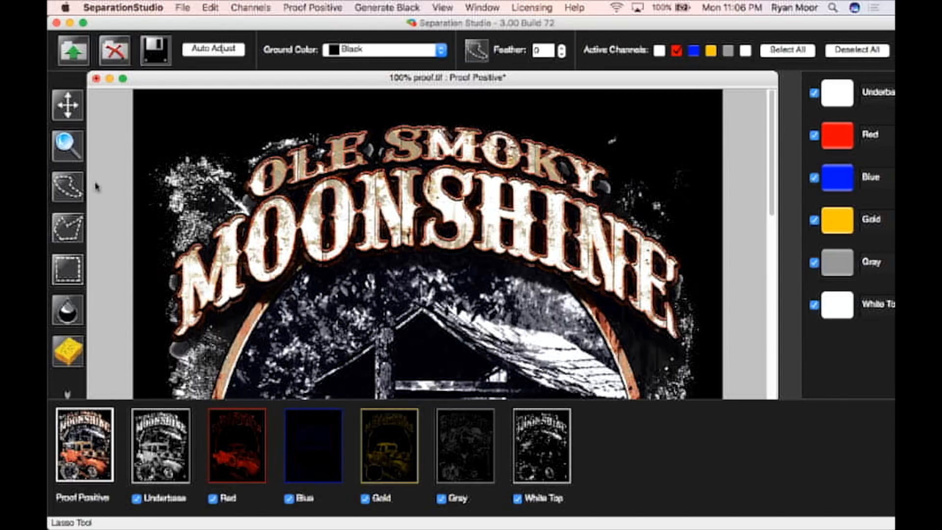
{"action": "mouse_move", "coordinate": [336, 118]}
{"action": "left_mouse_down"}
{"action": "mouse_move", "coordinate": [123, 189]}
{"action": "mouse_move", "coordinate": [807, 234]}
{"action": "mouse_move", "coordinate": [564, 145]}
{"action": "mouse_move", "coordinate": [294, 128]}
{"action": "mouse_move", "coordinate": [456, 149]}
{"action": "mouse_move", "coordinate": [474, 270]}
{"action": "mouse_move", "coordinate": [454, 270]}
{"action": "left_mouse_up"}
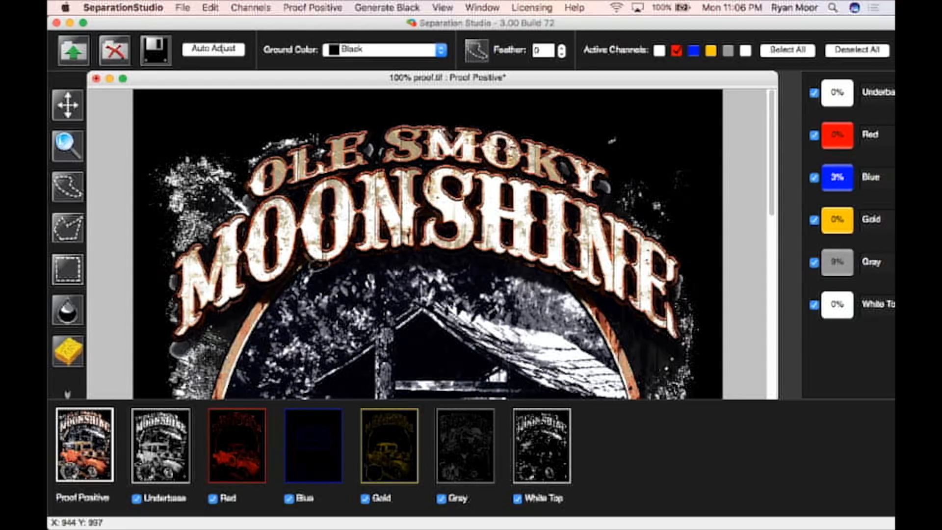
Try a rectangular marquee selection over the barn's gable above the truck, and clear it
{"action": "scroll", "coordinate": [427, 246], "scroll_direction": "down", "scroll_amount": 15}
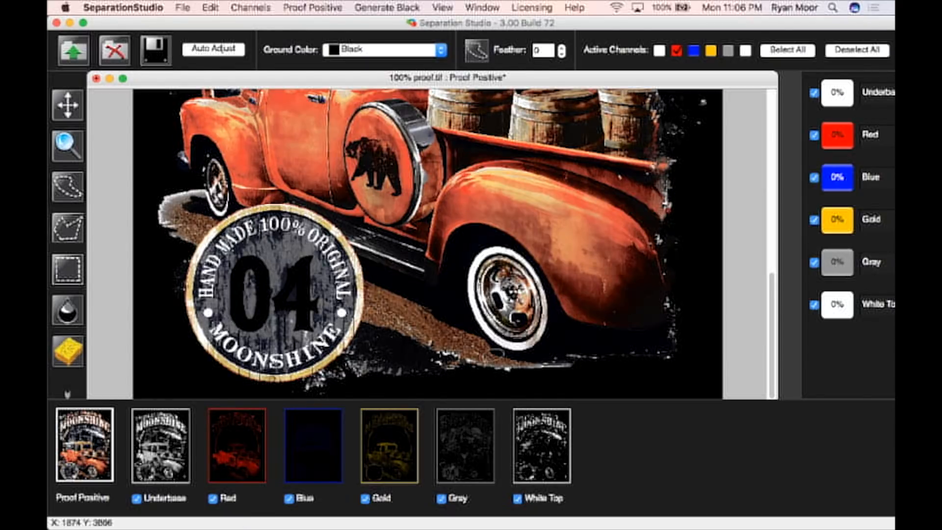
{"action": "scroll", "coordinate": [493, 357], "scroll_direction": "up", "scroll_amount": 5}
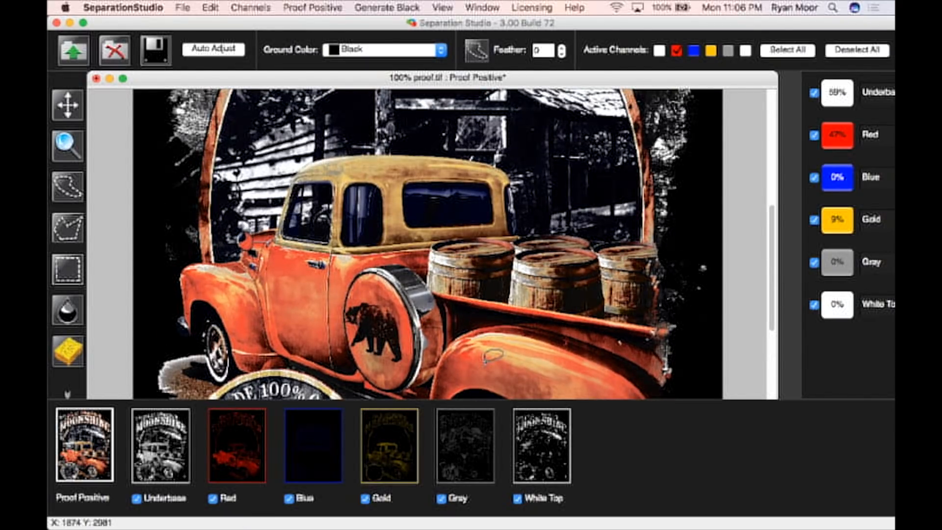
{"action": "scroll", "coordinate": [103, 240], "scroll_direction": "up", "scroll_amount": 3}
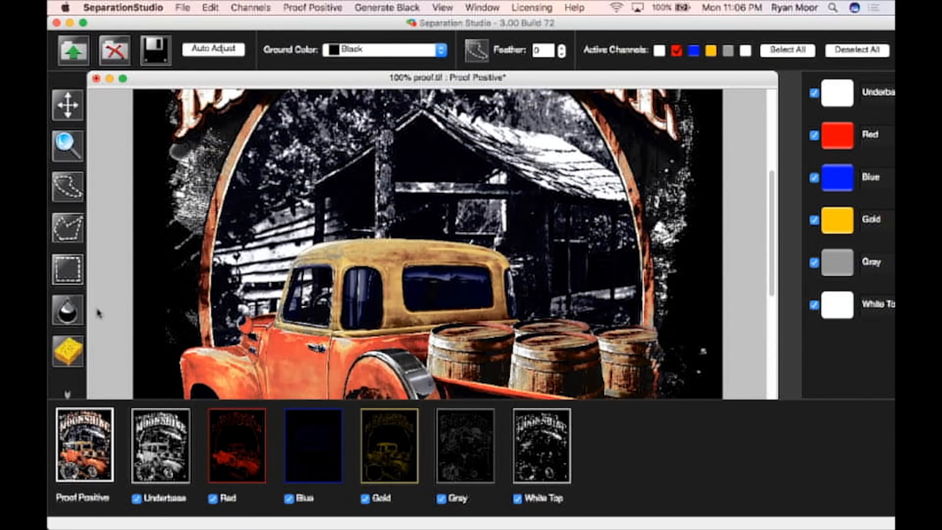
{"action": "left_click", "coordinate": [68, 269]}
{"action": "mouse_move", "coordinate": [366, 127]}
{"action": "left_mouse_down"}
{"action": "mouse_move", "coordinate": [490, 238]}
{"action": "mouse_move", "coordinate": [456, 216]}
{"action": "left_mouse_up"}
{"action": "left_click", "coordinate": [436, 169]}
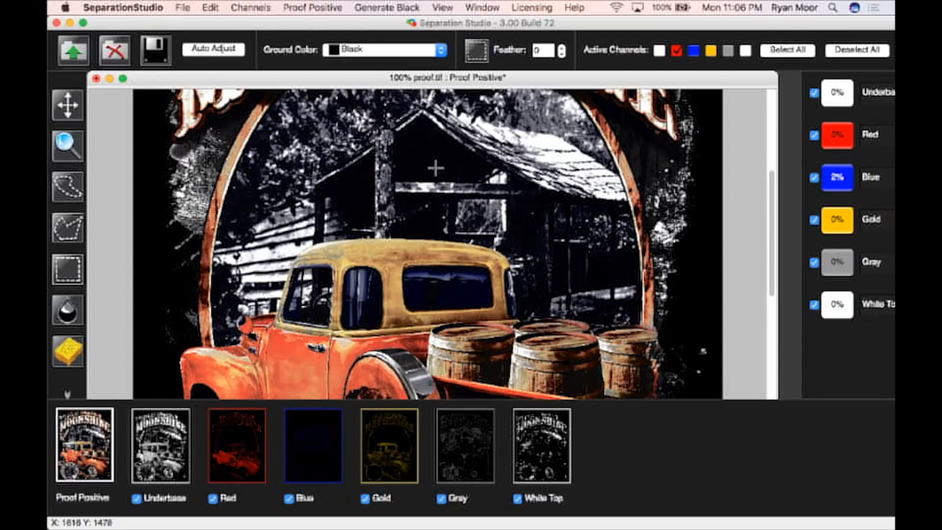
Try a polygonal lasso selection across the barn's gable above the truck
{"action": "left_click", "coordinate": [67, 227]}
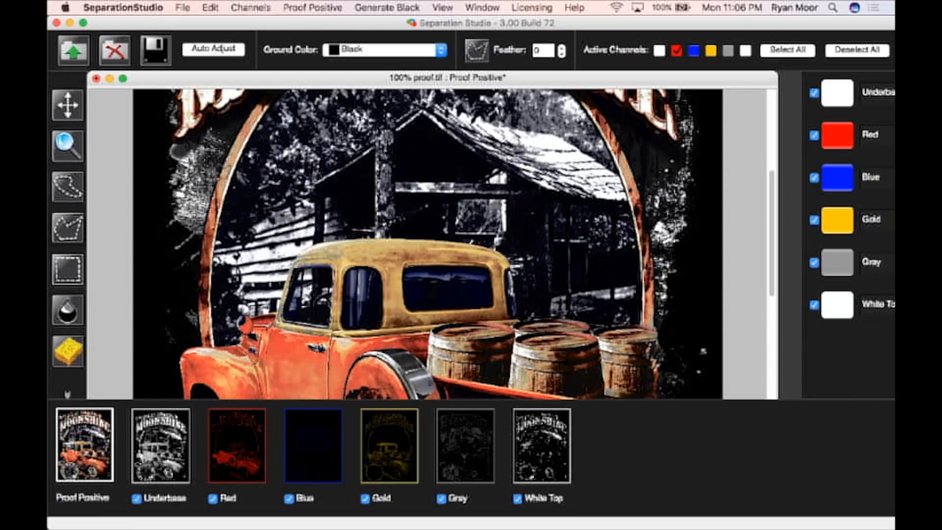
{"action": "left_click", "coordinate": [371, 153]}
{"action": "left_click", "coordinate": [335, 192]}
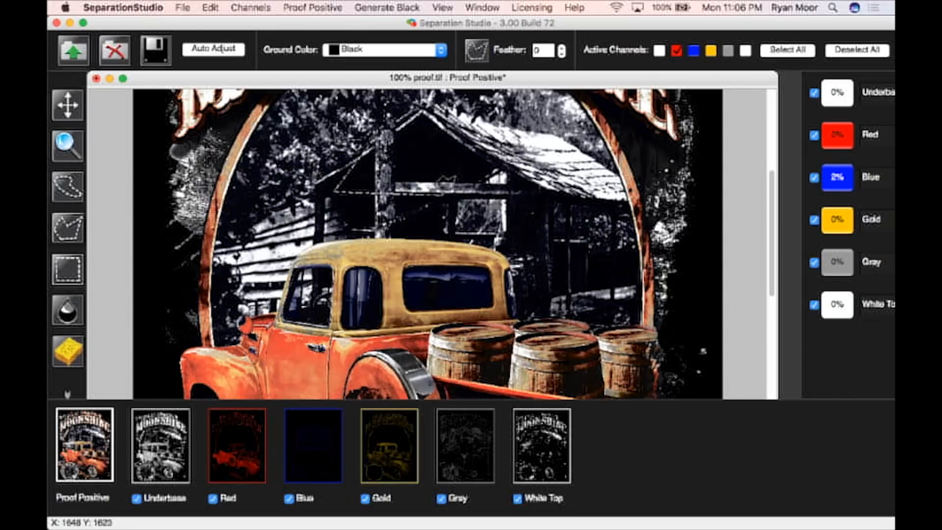
{"action": "left_click", "coordinate": [478, 193]}
{"action": "scroll", "coordinate": [491, 128], "scroll_direction": "up", "scroll_amount": 5}
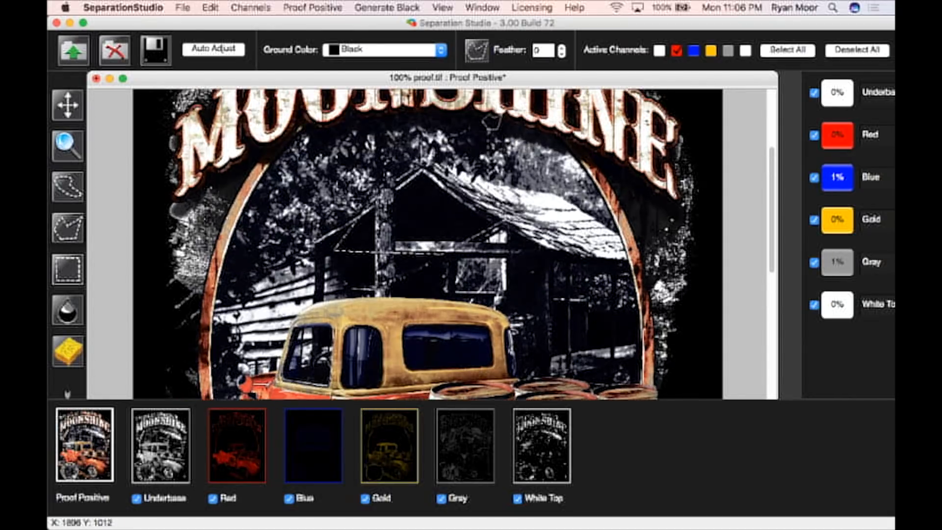
Enclose the whole OLE SMOKY MOONSHINE lettering in a polygonal lasso selection
{"action": "scroll", "coordinate": [295, 157], "scroll_direction": "up", "scroll_amount": 4}
{"action": "left_click", "coordinate": [267, 120]}
{"action": "left_click", "coordinate": [530, 109]}
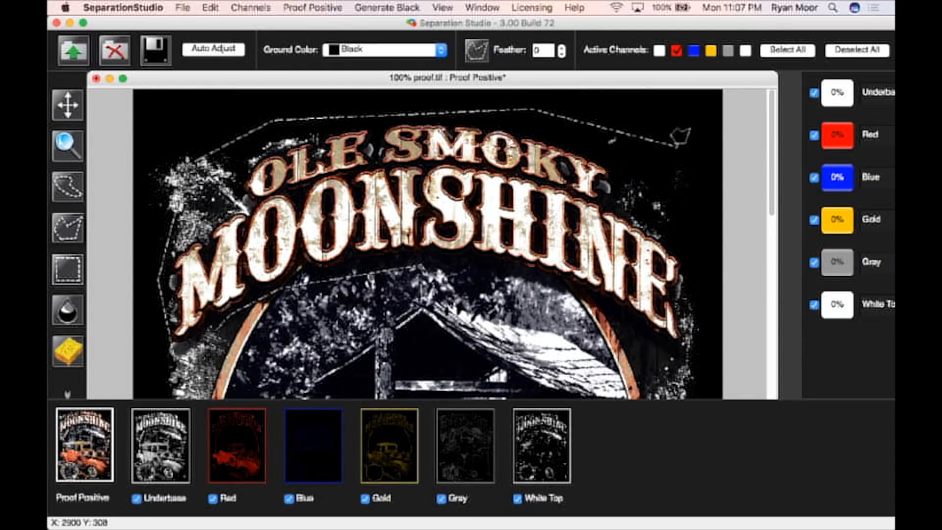
{"action": "left_click", "coordinate": [678, 152]}
{"action": "left_click", "coordinate": [697, 373]}
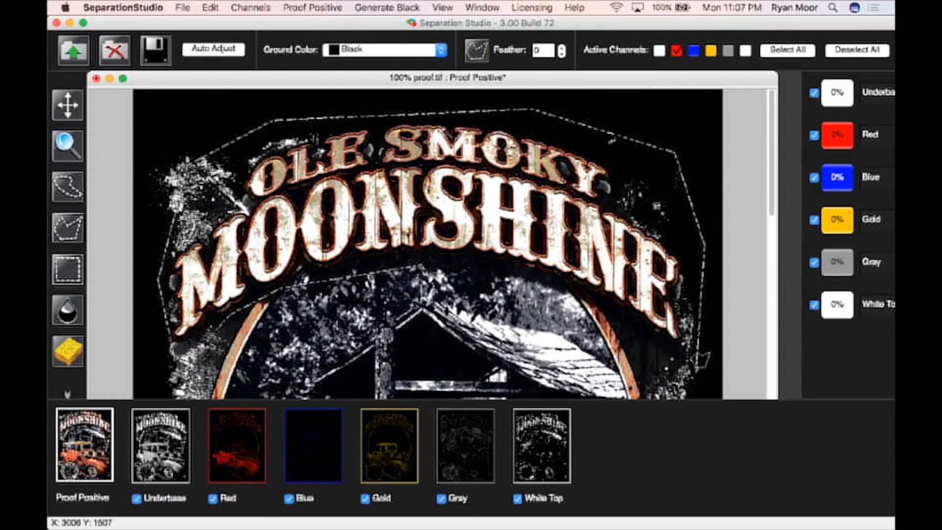
{"action": "left_click", "coordinate": [668, 370]}
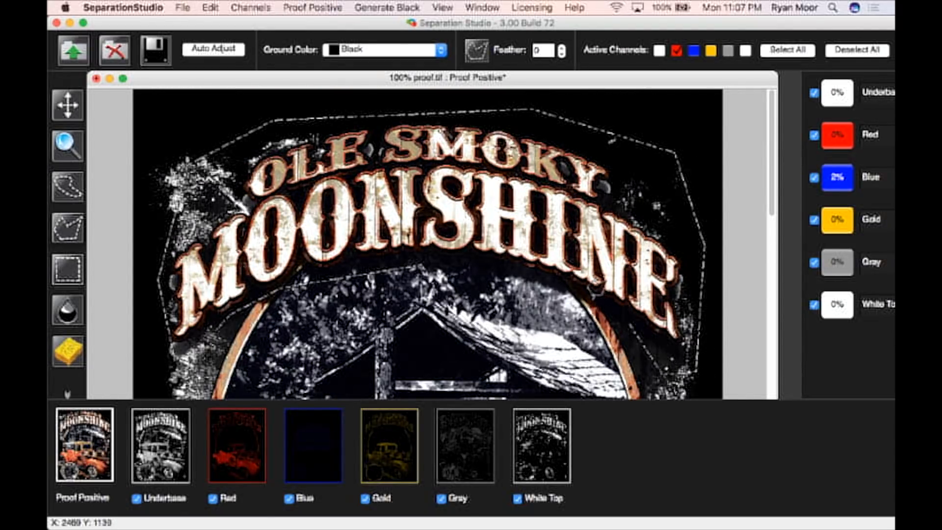
{"action": "left_click", "coordinate": [587, 287]}
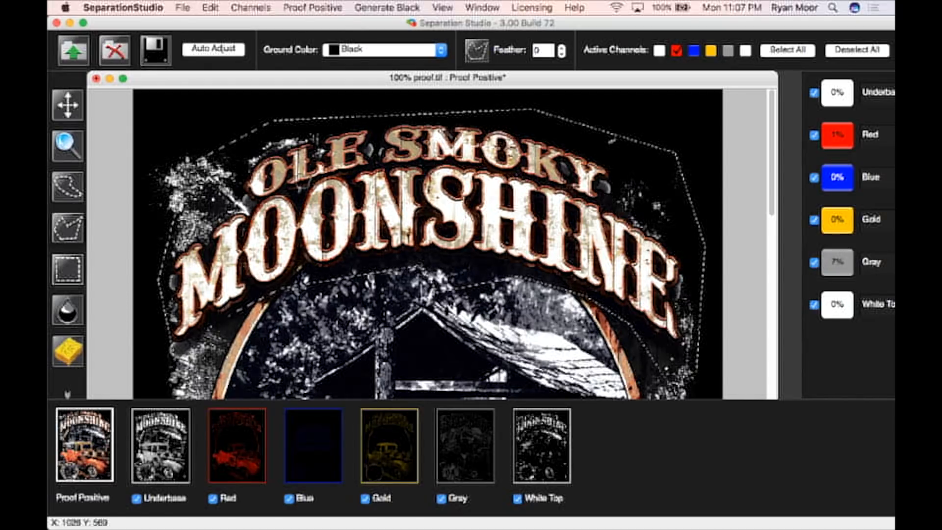
Adjust the Red channel inside the lettering selection to a High Saturation of 53, and compare the result with the truck
{"action": "right_click", "coordinate": [237, 450]}
{"action": "left_click", "coordinate": [280, 500]}
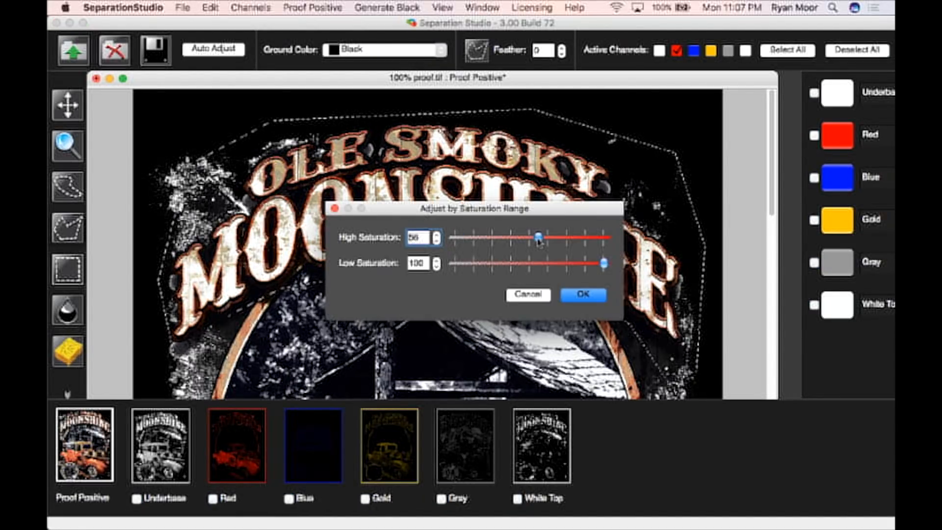
{"action": "left_click_drag", "start_coordinate": [538, 239], "coordinate": [553, 240]}
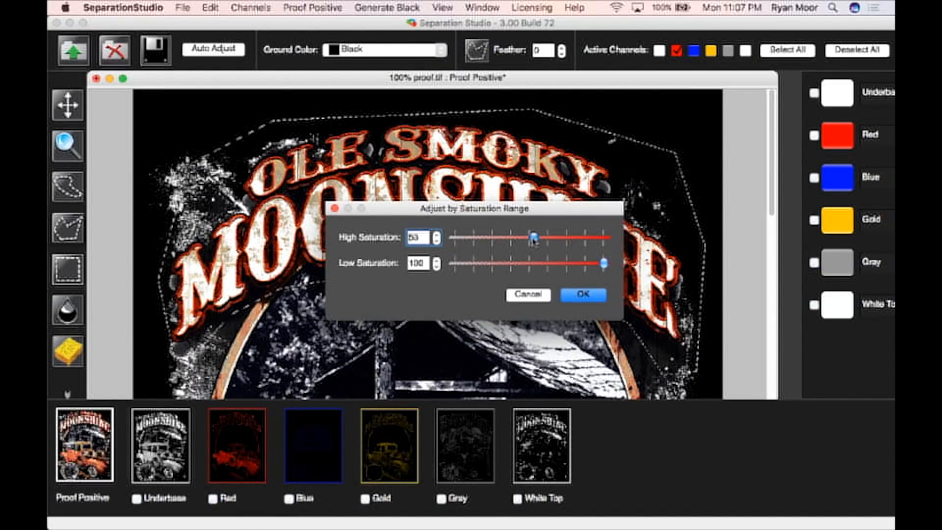
{"action": "left_click", "coordinate": [584, 293]}
{"action": "scroll", "coordinate": [481, 312], "scroll_direction": "down", "scroll_amount": 10}
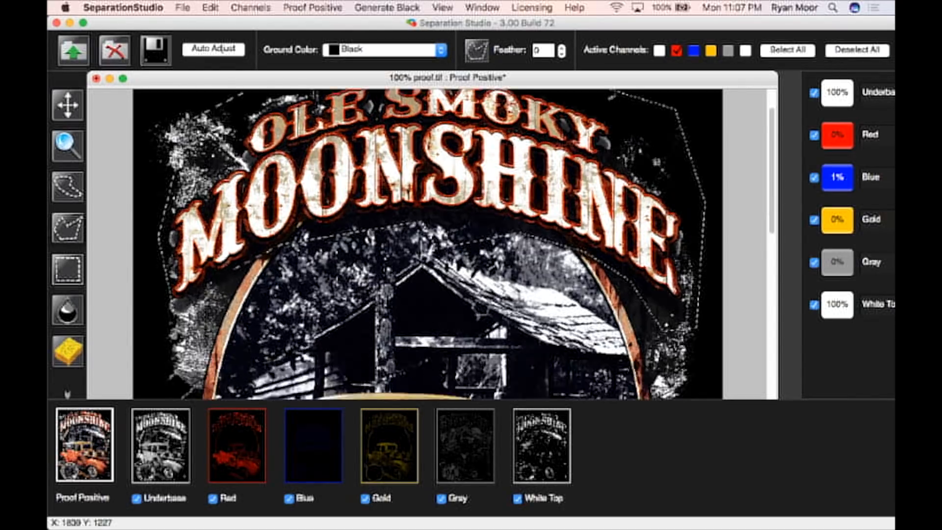
{"action": "scroll", "coordinate": [478, 311], "scroll_direction": "up", "scroll_amount": 10}
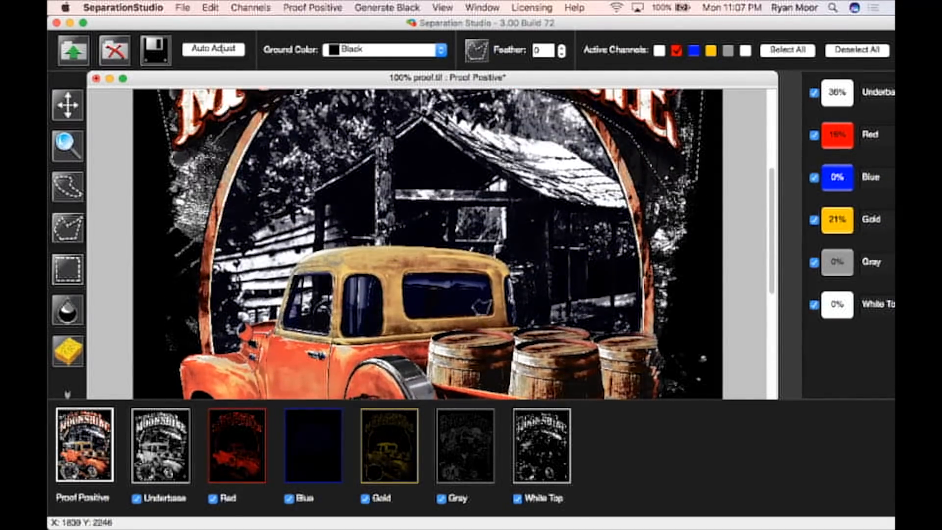
{"action": "scroll", "coordinate": [478, 311], "scroll_direction": "up", "scroll_amount": 4}
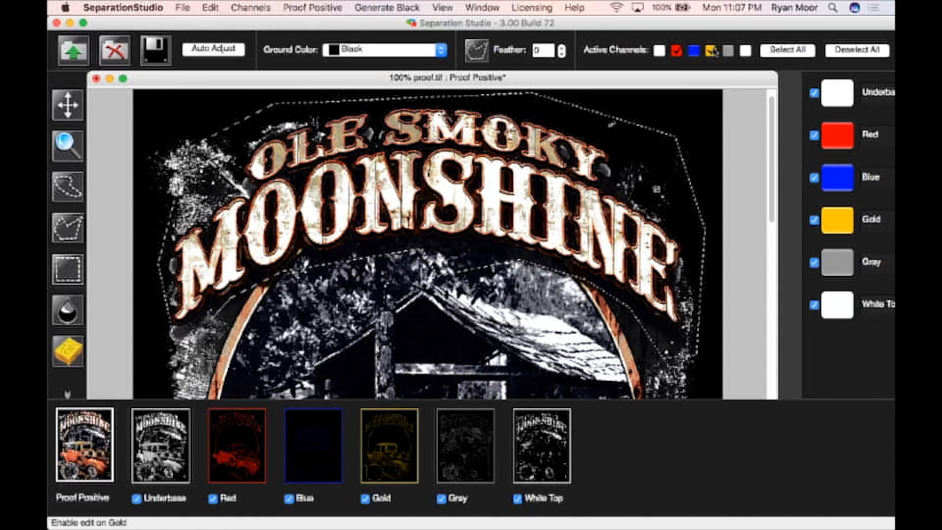
Try a saturation range adjustment of the Gold channel inside the lettering selection, and cancel it
{"action": "right_click", "coordinate": [379, 442]}
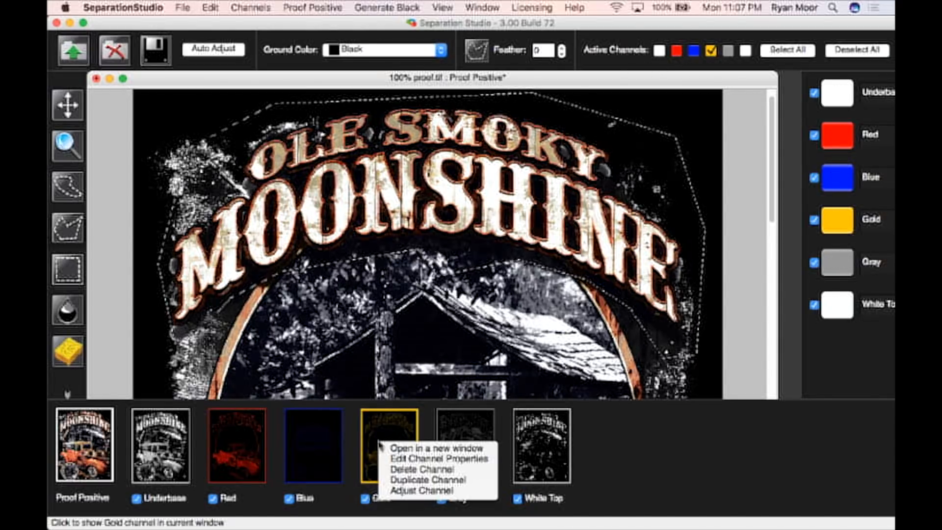
{"action": "left_click", "coordinate": [422, 490]}
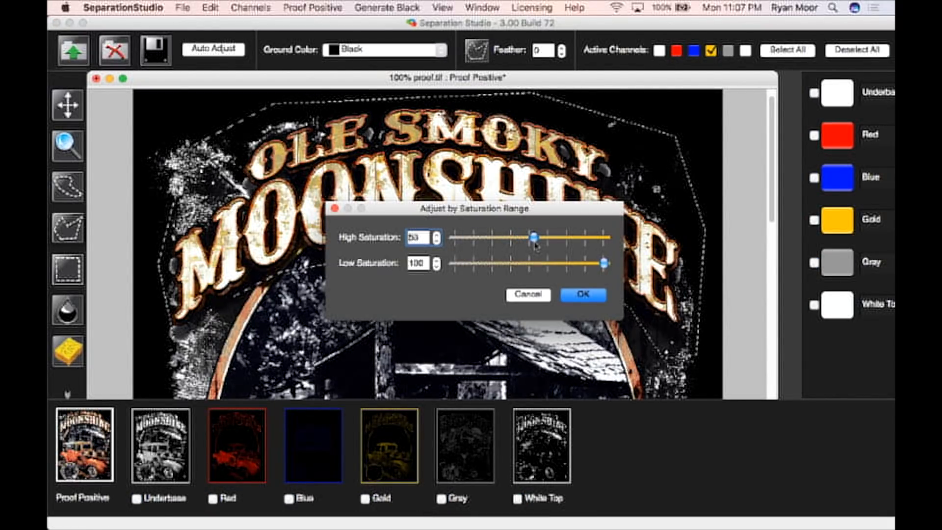
{"action": "left_click", "coordinate": [578, 241]}
{"action": "left_click", "coordinate": [528, 295]}
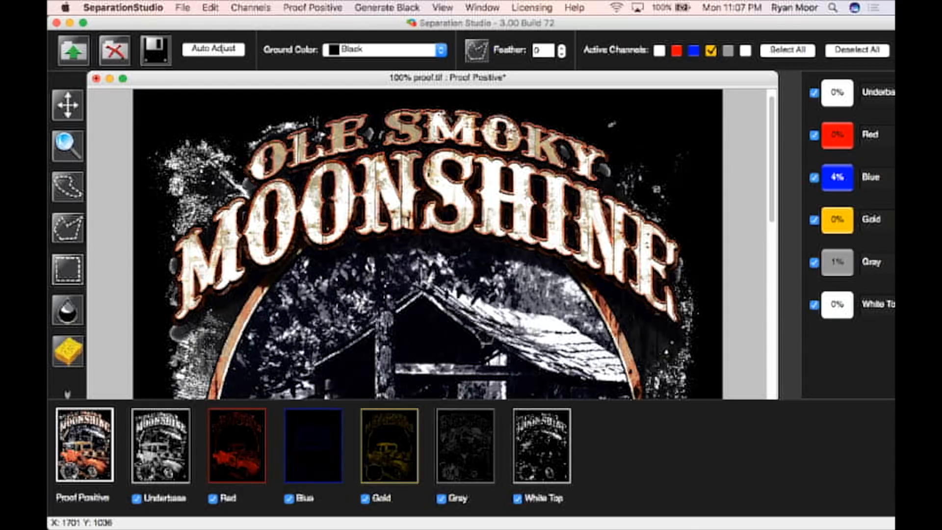
Try changing the Blue channel to the Freehand color Green, preview it in Proof Positive, and undo the change
{"action": "key", "text": "super+minus"}
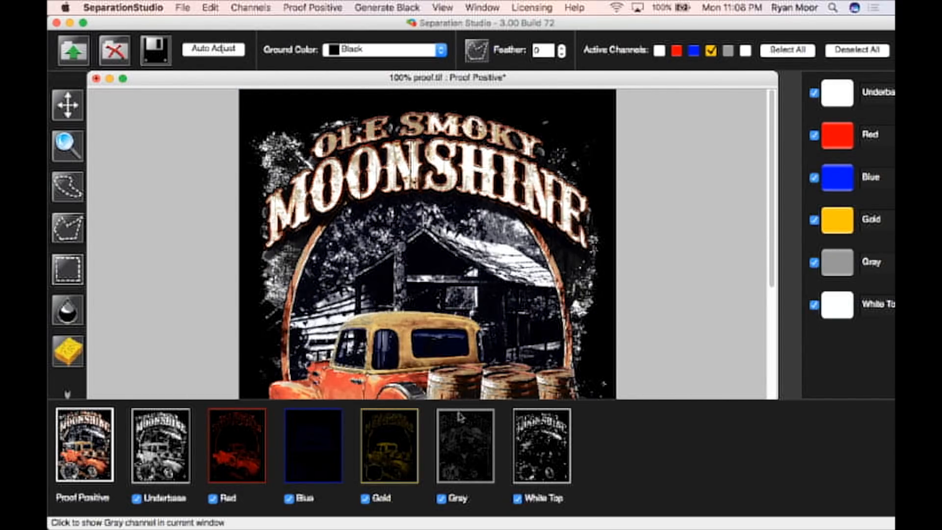
{"action": "scroll", "coordinate": [427, 243], "scroll_direction": "down", "scroll_amount": 5}
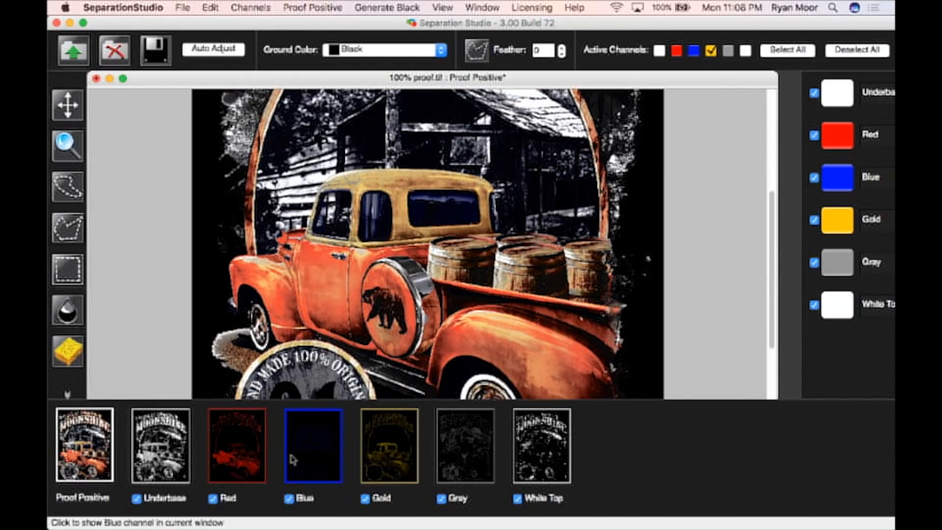
{"action": "left_click", "coordinate": [299, 460]}
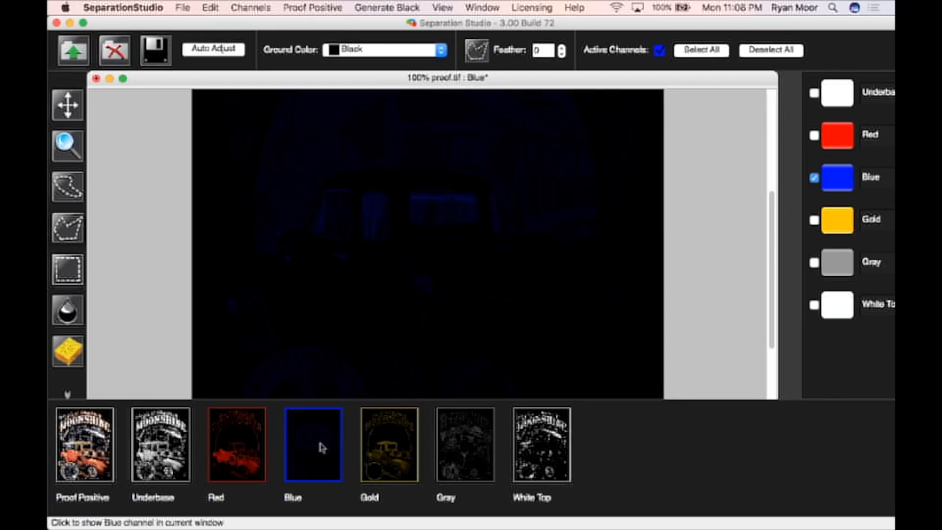
{"action": "left_click", "coordinate": [839, 181]}
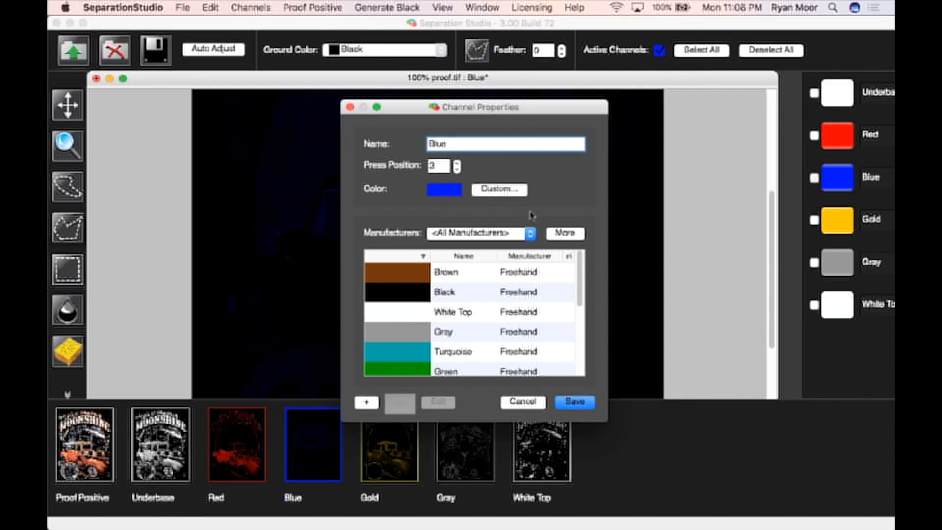
{"action": "left_click", "coordinate": [410, 373]}
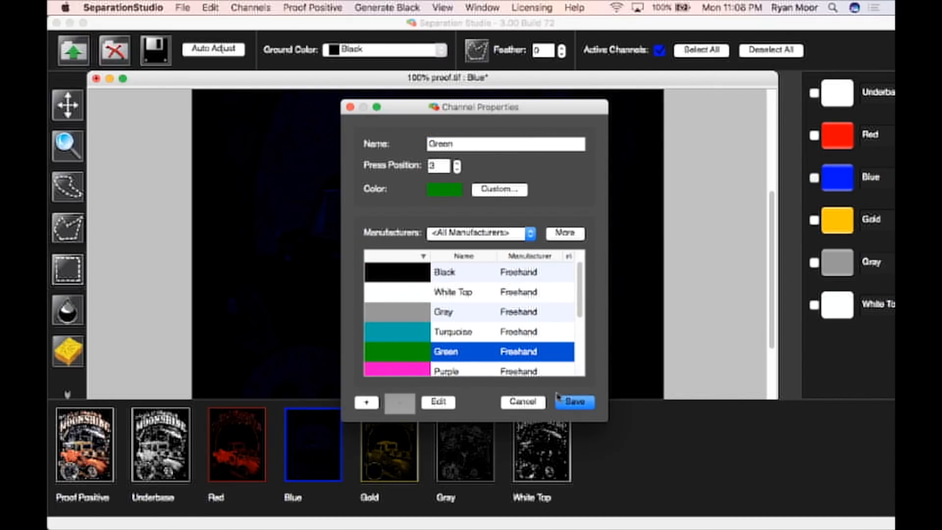
{"action": "left_click", "coordinate": [574, 401]}
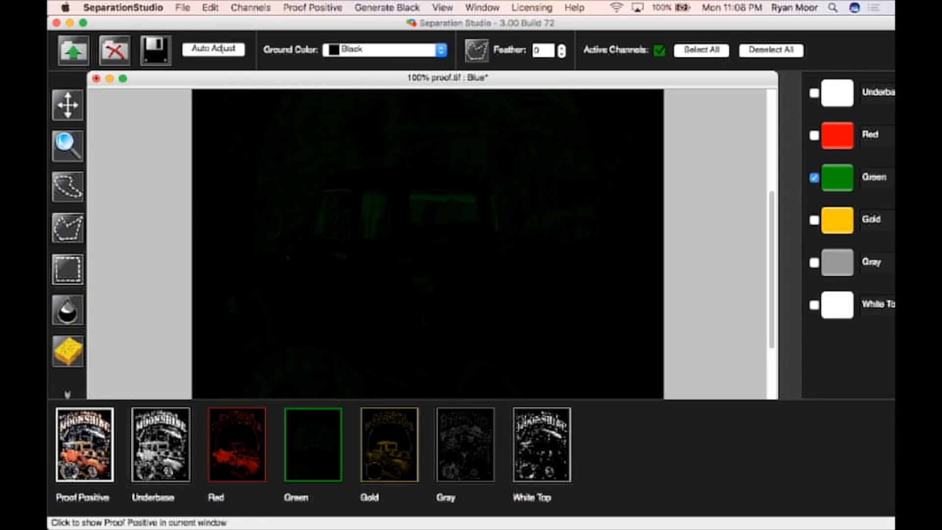
{"action": "left_click", "coordinate": [84, 444]}
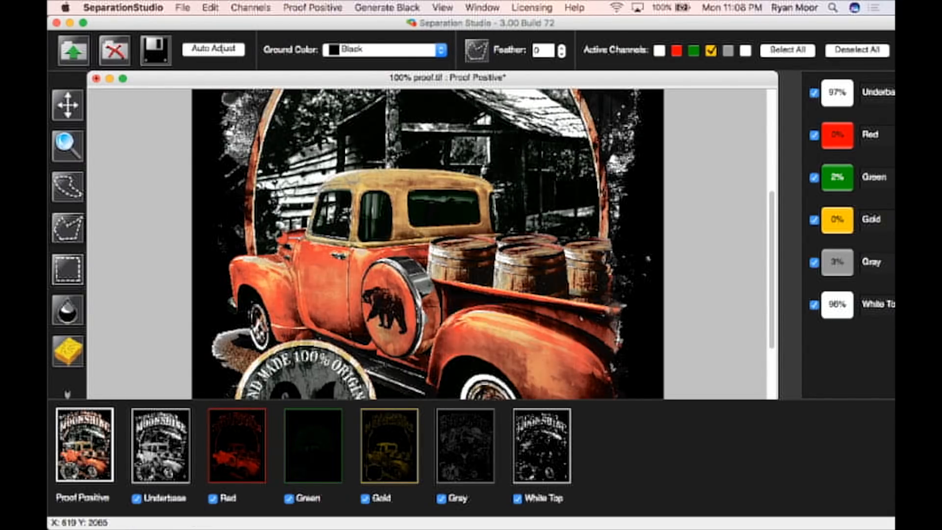
{"action": "key", "text": "cmd+z"}
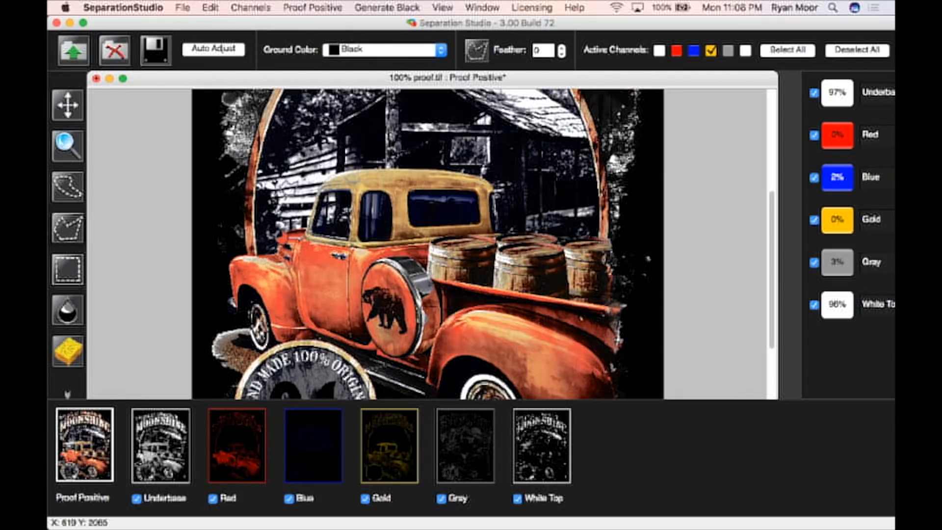
Look at the Red channel's properties and its custom color options, and close them
{"action": "left_click", "coordinate": [835, 140]}
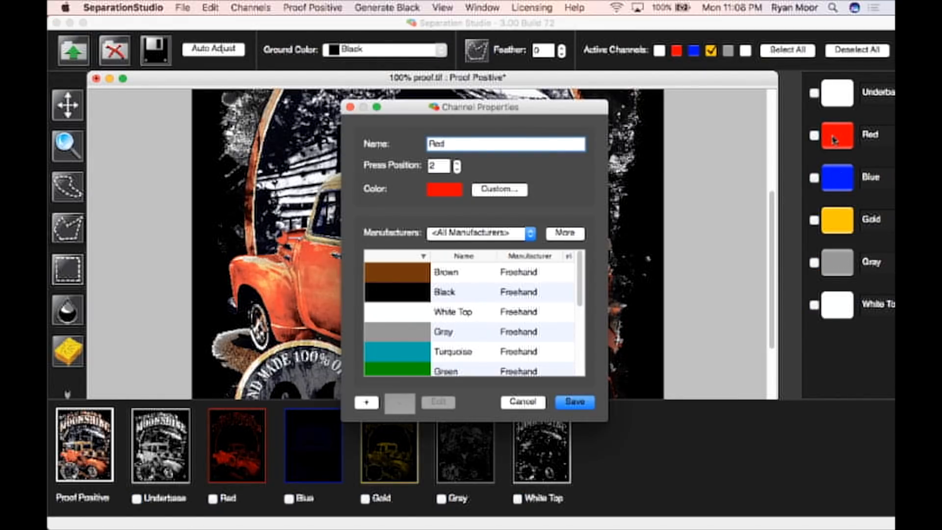
{"action": "left_click", "coordinate": [515, 188]}
{"action": "left_click", "coordinate": [575, 403]}
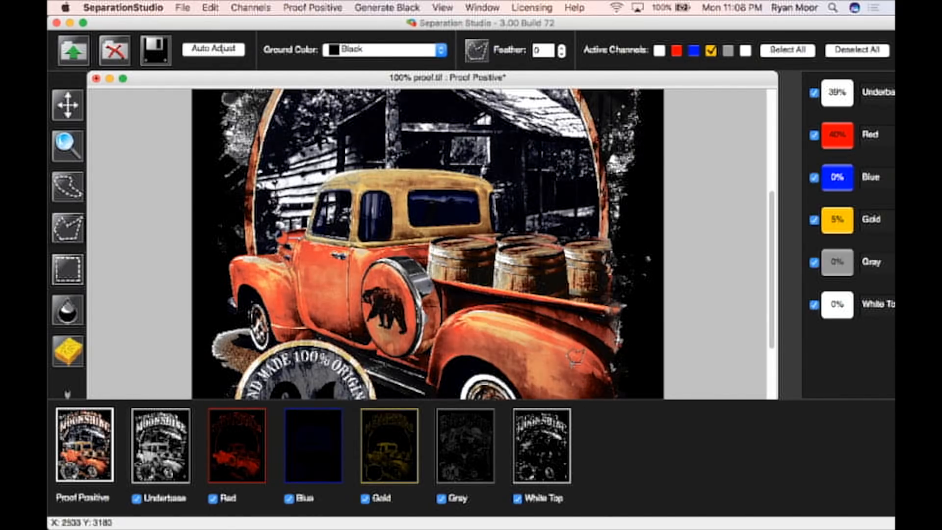
Reveal the hidden tools beside the full design and try to activate the Eraser tool
{"action": "scroll", "coordinate": [576, 357], "scroll_direction": "up", "scroll_amount": 4}
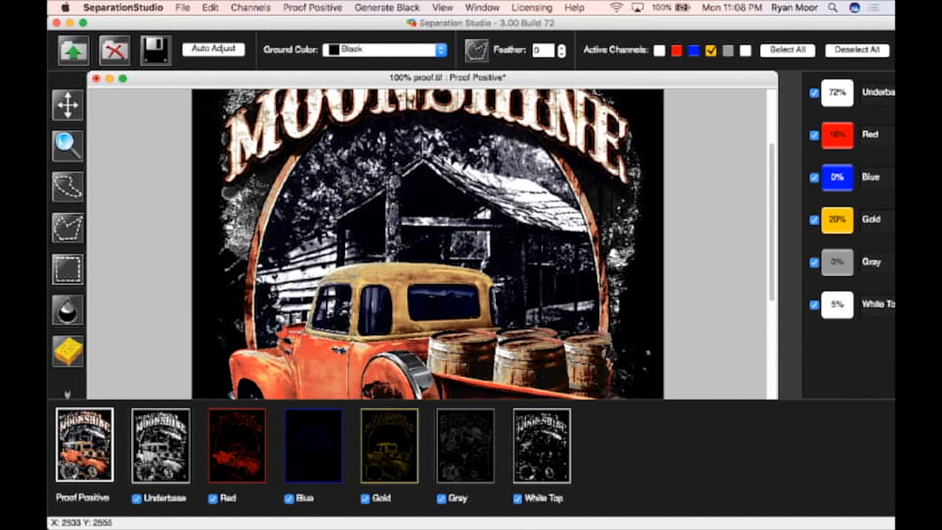
{"action": "scroll", "coordinate": [575, 357], "scroll_direction": "up", "scroll_amount": 4}
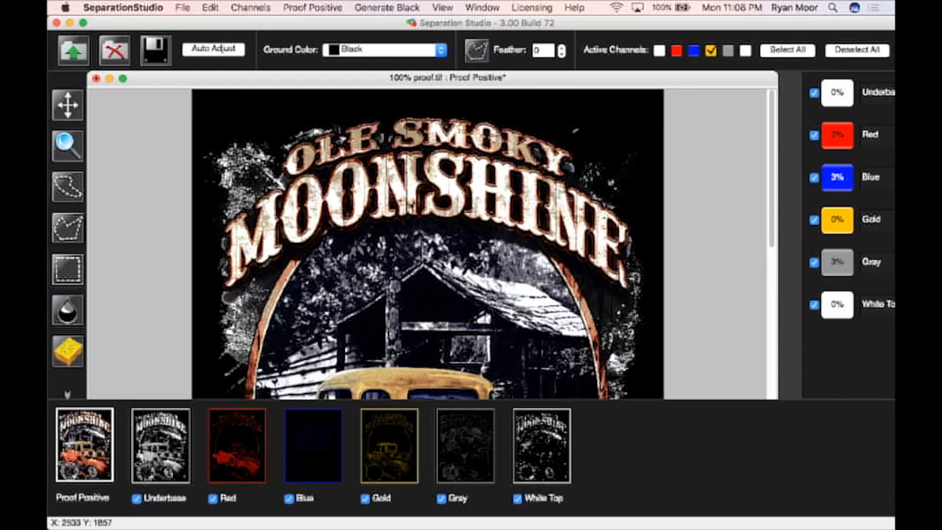
{"action": "key", "text": "super+minus"}
{"action": "key", "text": "super+minus"}
{"action": "key", "text": "super+minus"}
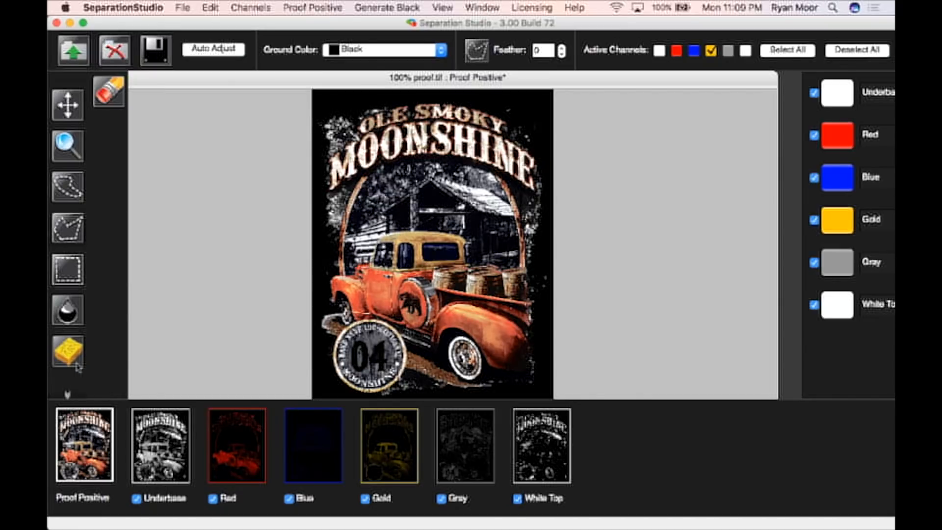
{"action": "left_click", "coordinate": [68, 395]}
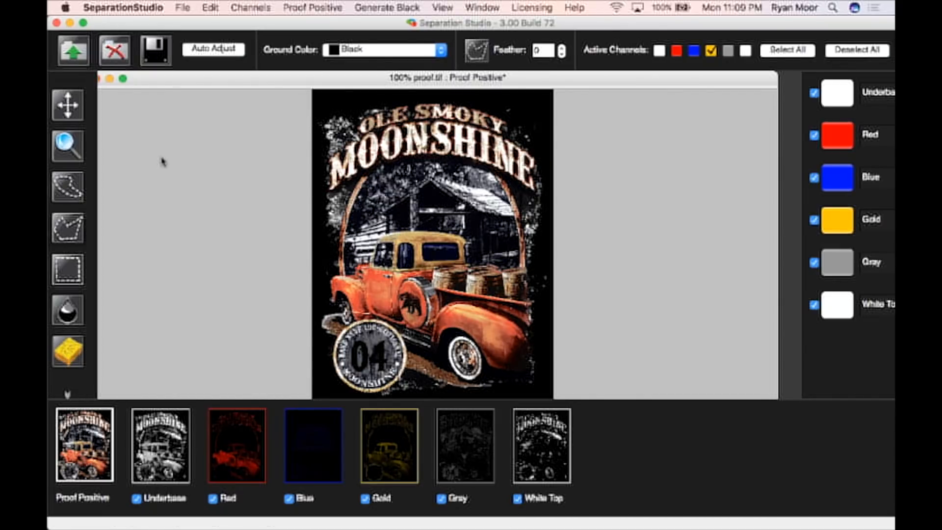
{"action": "left_click", "coordinate": [68, 395]}
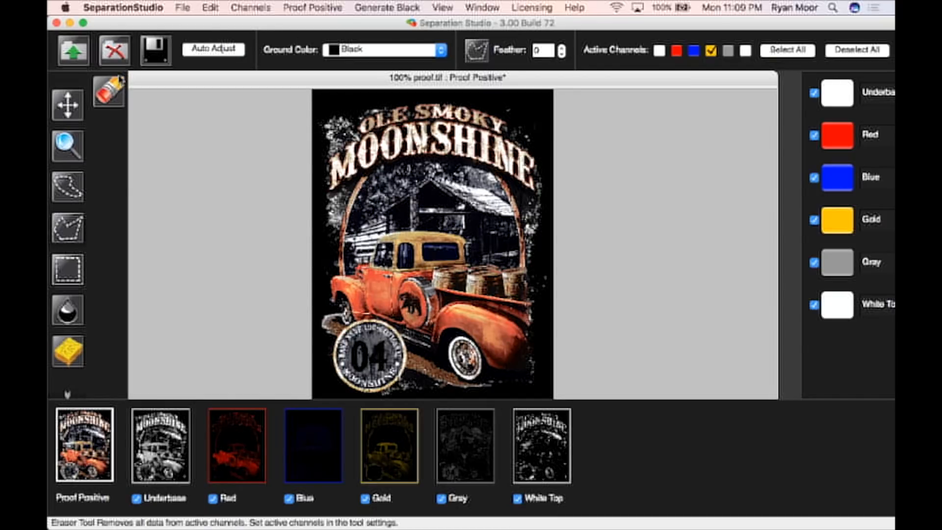
{"action": "left_click", "coordinate": [108, 92]}
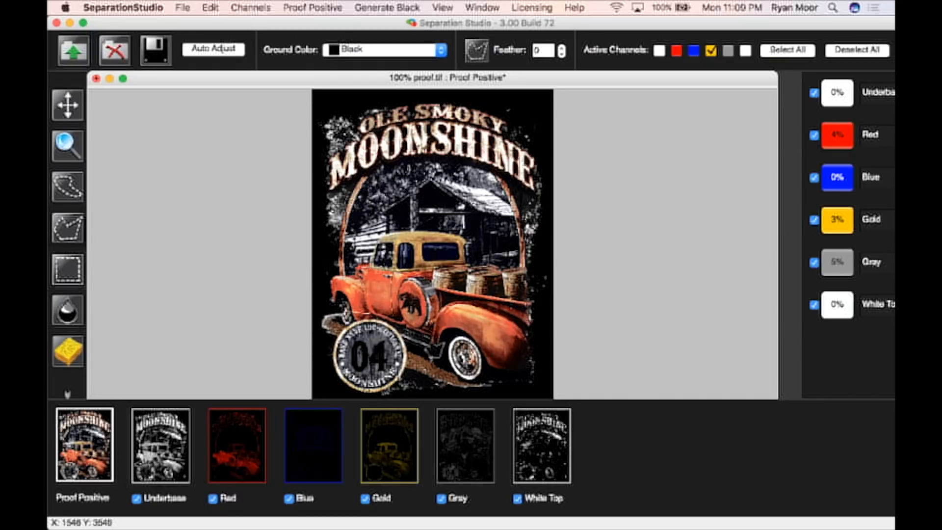
Make Red the only active channel and erase its colour from the truck's rear wheel rim with the Eraser tool
{"action": "key", "text": "super+equal"}
{"action": "key", "text": "super+equal"}
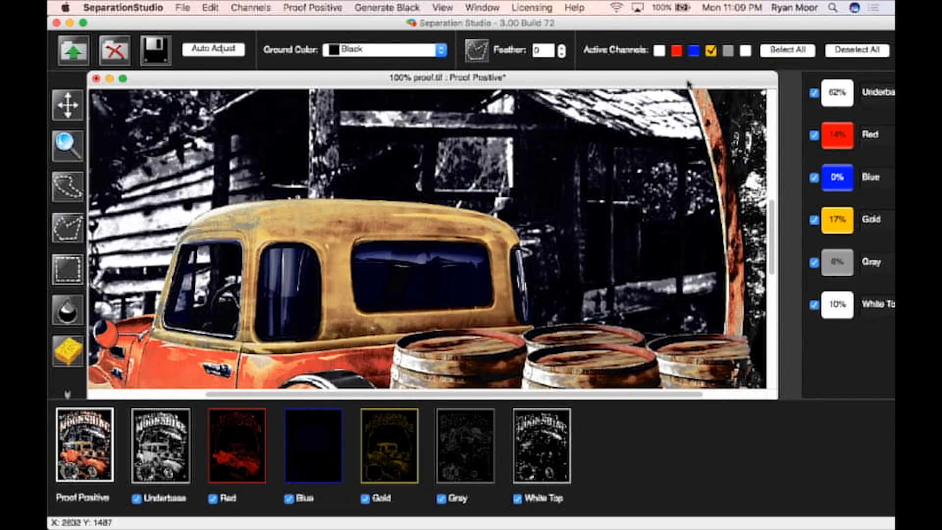
{"action": "left_click", "coordinate": [677, 50]}
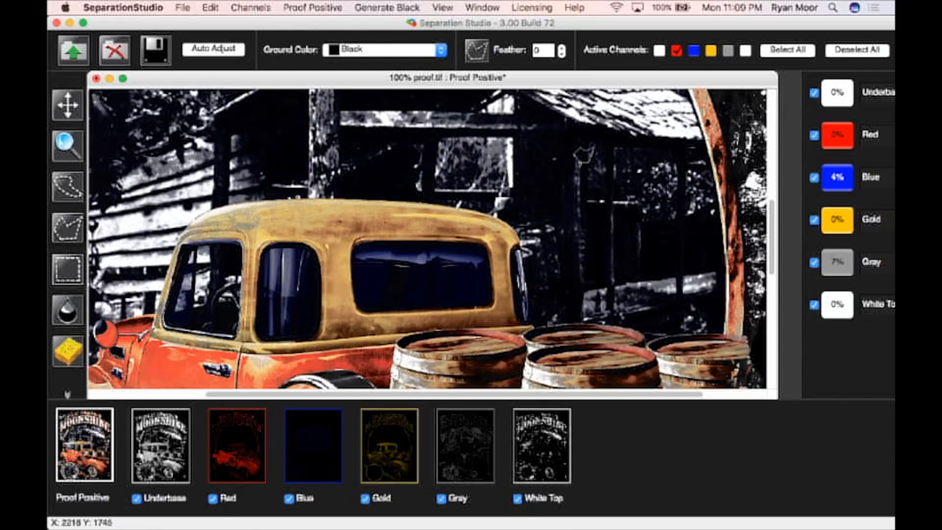
{"action": "scroll", "coordinate": [511, 225], "scroll_direction": "down", "scroll_amount": 10}
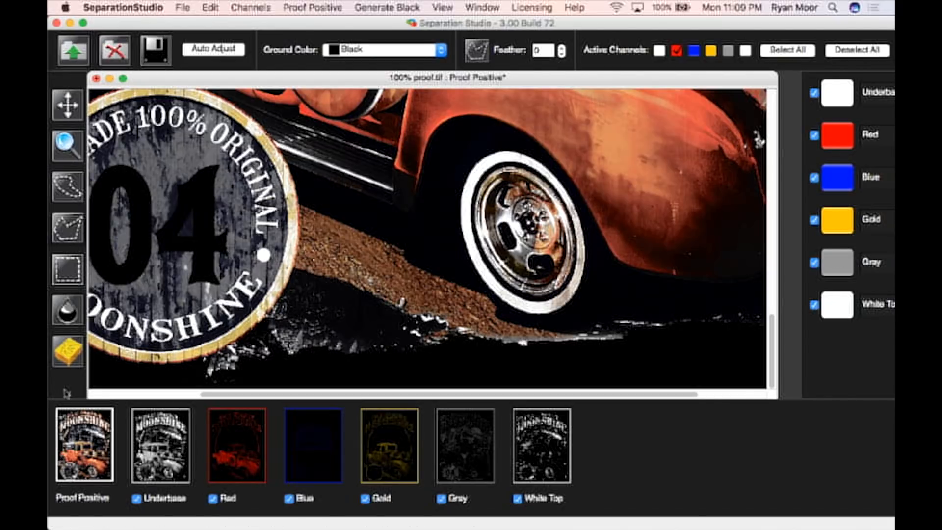
{"action": "mouse_move", "coordinate": [67, 394]}
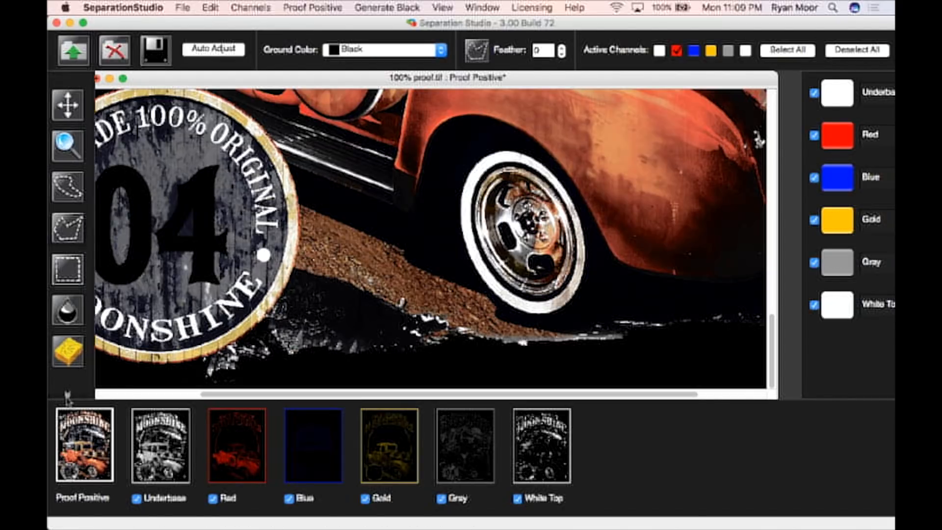
{"action": "left_click", "coordinate": [109, 90]}
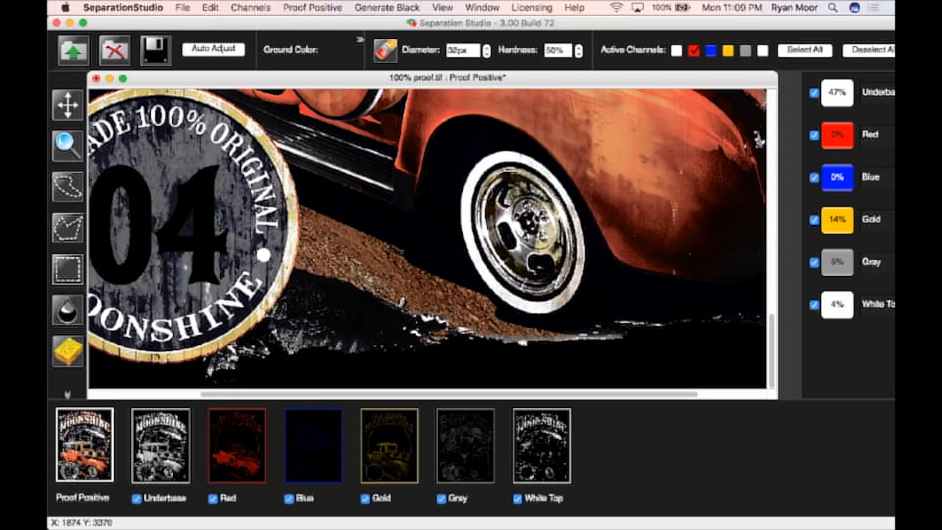
{"action": "key", "text": "super+0"}
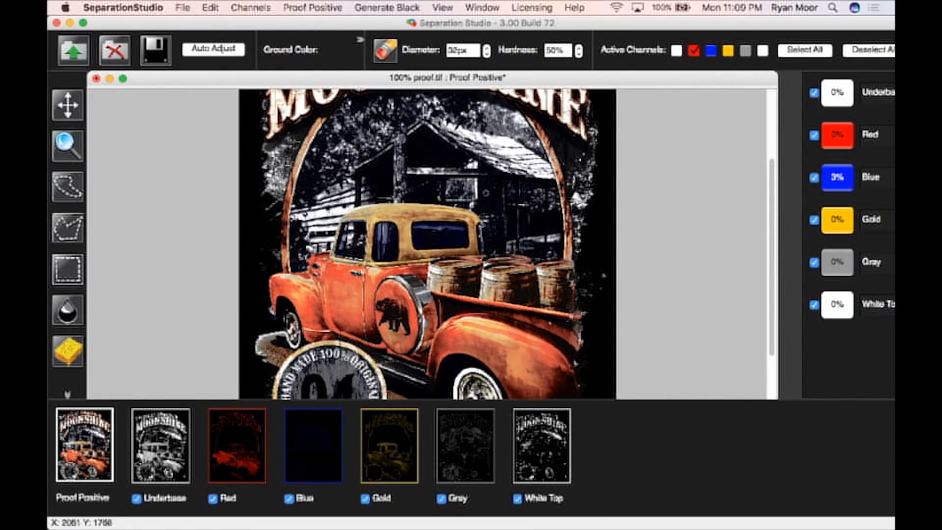
{"action": "scroll", "coordinate": [427, 245], "scroll_direction": "down", "scroll_amount": 3}
{"action": "key", "text": "super+equal"}
{"action": "scroll", "coordinate": [426, 245], "scroll_direction": "down", "scroll_amount": 2}
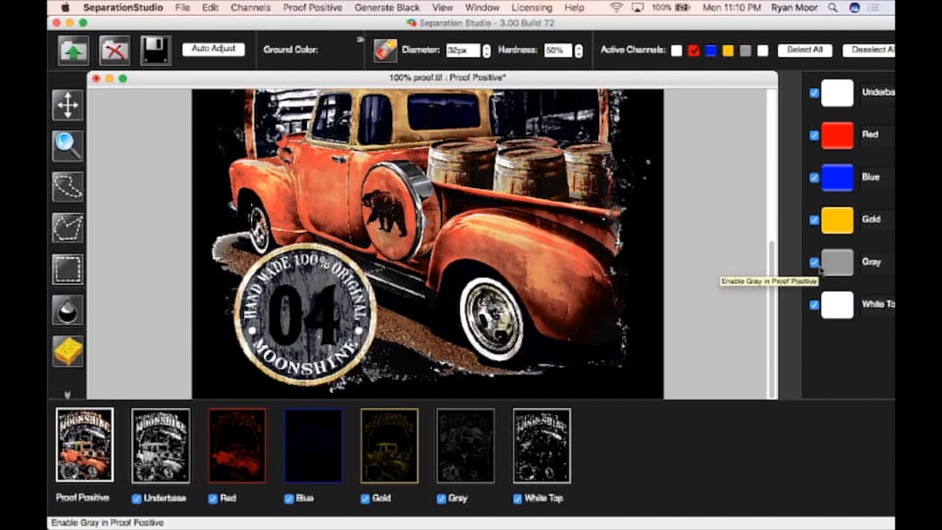
{"action": "scroll", "coordinate": [427, 245], "scroll_direction": "up", "scroll_amount": 3}
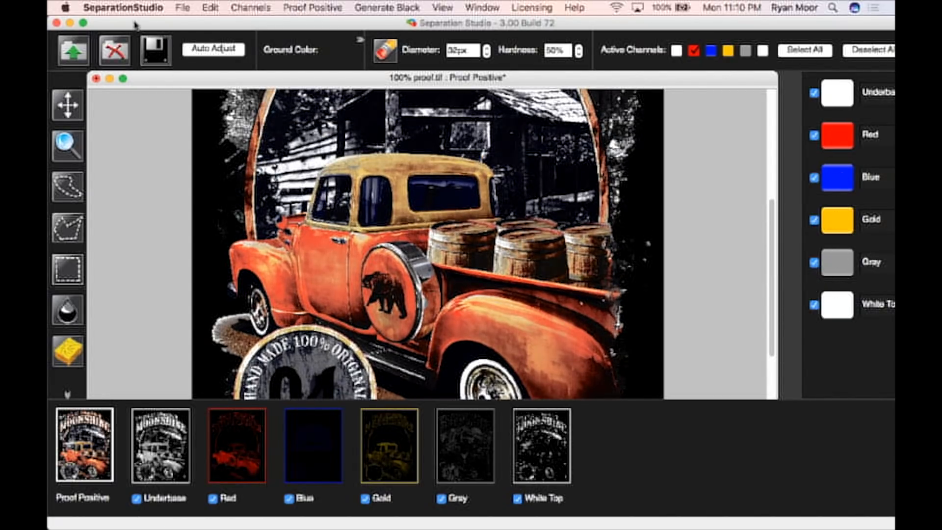
Save a color proof of the design as a jpeg named "customer 100% color proof" in the SEP STUDIO ART folder
{"action": "left_click", "coordinate": [183, 7]}
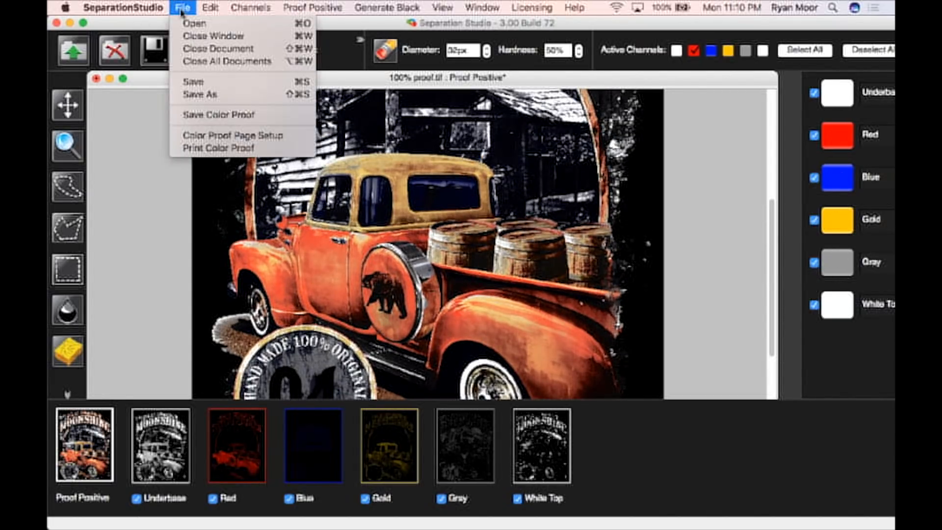
{"action": "left_click", "coordinate": [224, 116]}
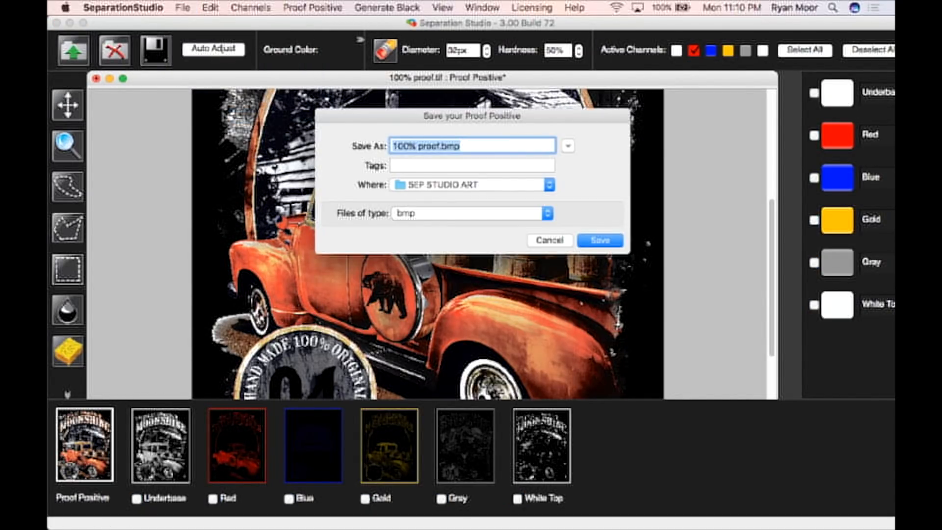
{"action": "key", "text": "Left"}
{"action": "type", "text": "customer"}
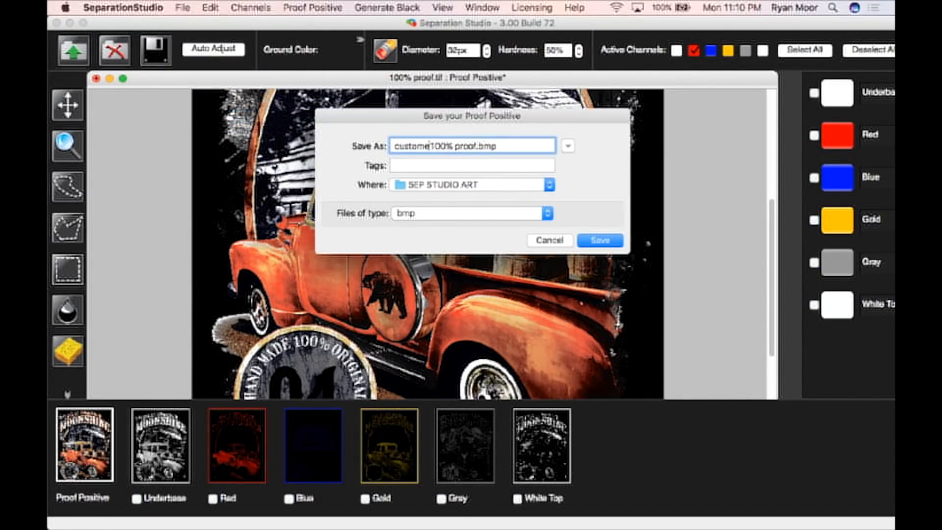
{"action": "key", "text": "BackSpace"}
{"action": "key", "text": "BackSpace"}
{"action": "key", "text": "BackSpace"}
{"action": "key", "text": "BackSpace"}
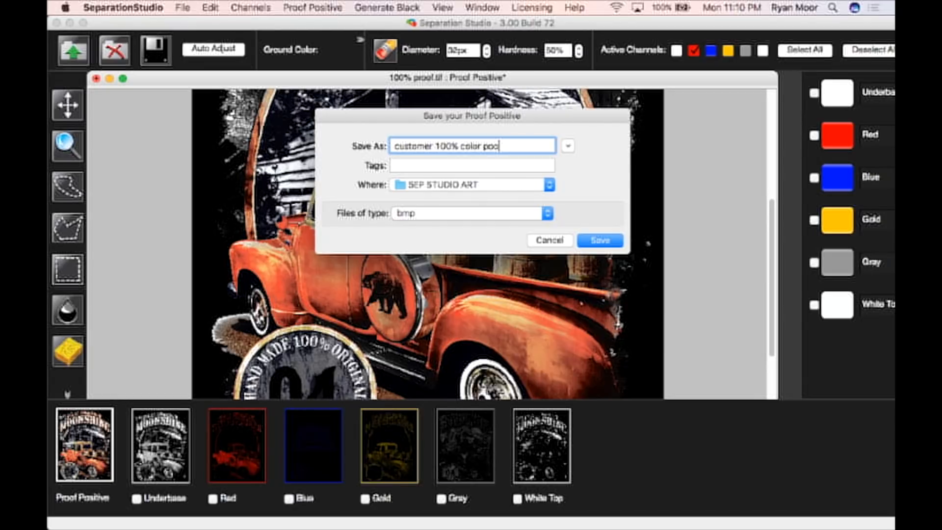
{"action": "left_click", "coordinate": [511, 214]}
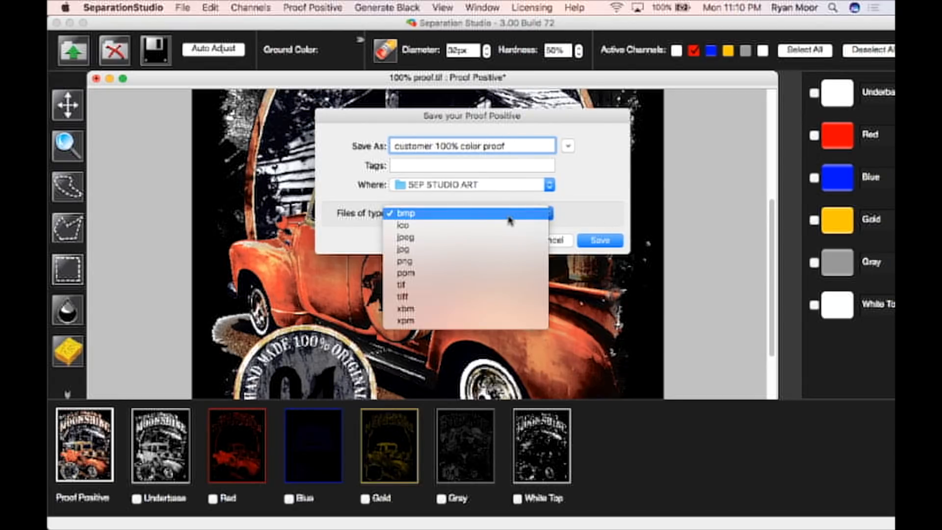
{"action": "left_click", "coordinate": [479, 238]}
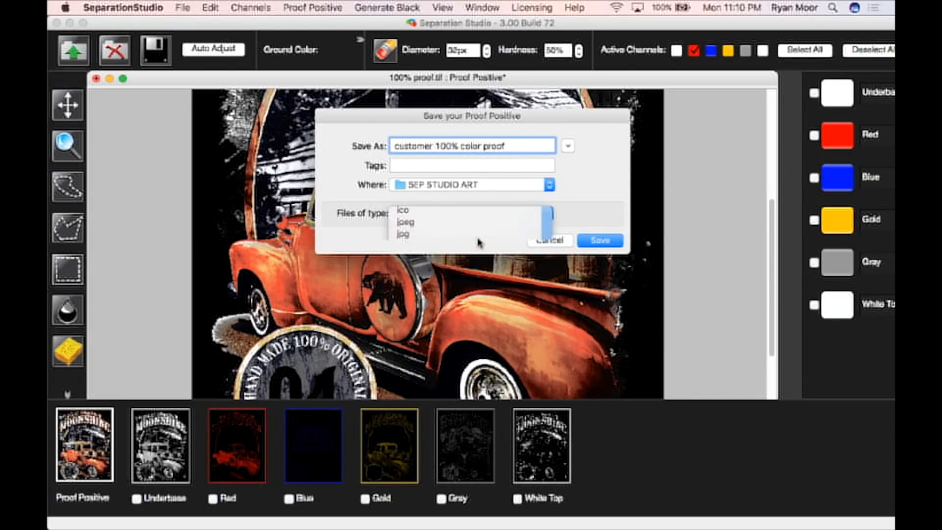
{"action": "left_click", "coordinate": [612, 239]}
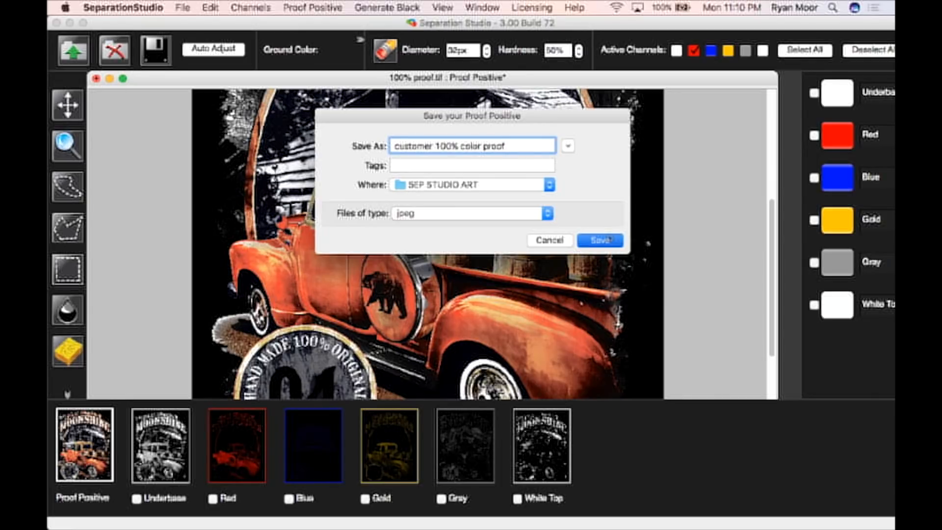
Open the saved customer 100% color proof.jpeg from Finder in Preview and widen its window
{"action": "mouse_move", "coordinate": [48, 324]}
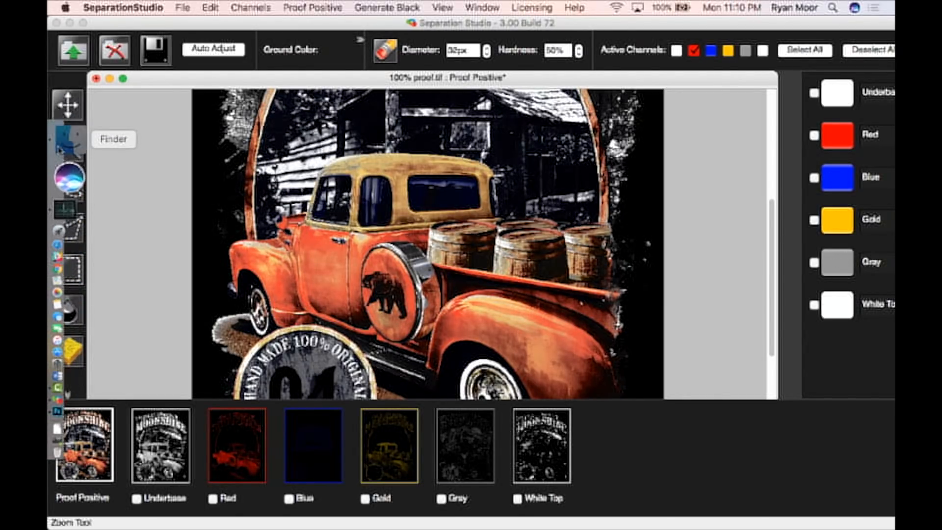
{"action": "left_click", "coordinate": [68, 140]}
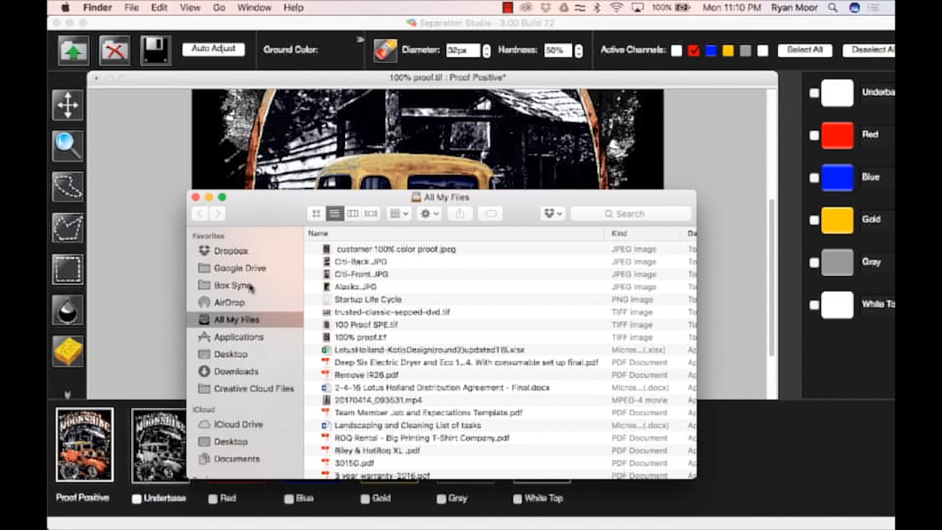
{"action": "double_click", "coordinate": [388, 248]}
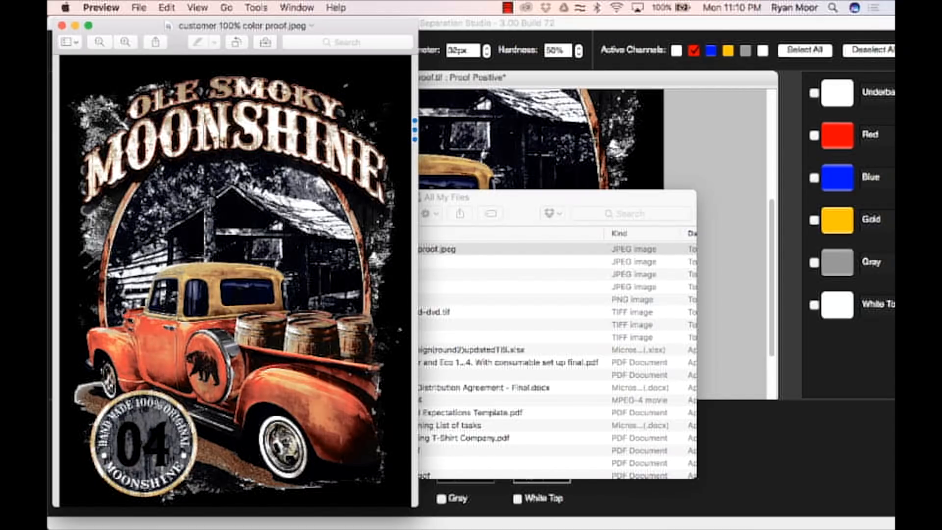
{"action": "left_click_drag", "start_coordinate": [418, 181], "coordinate": [678, 207]}
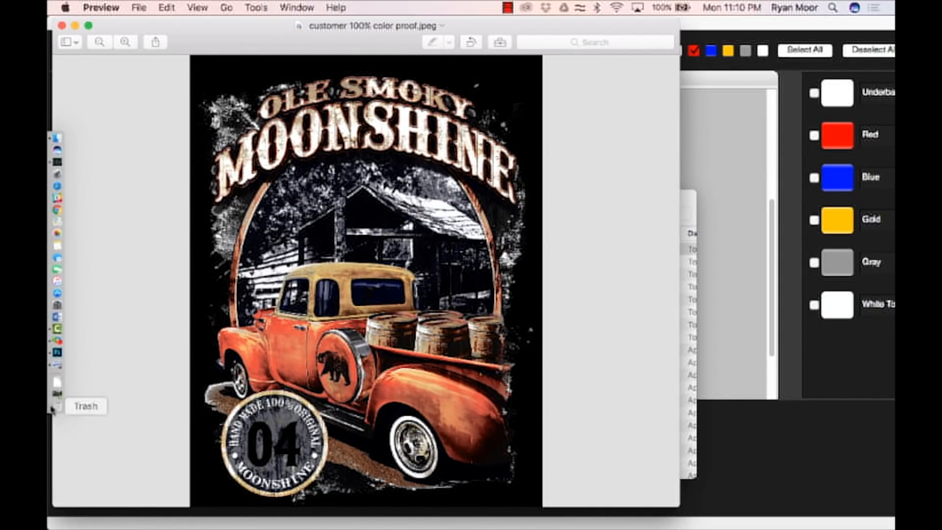
Switch to Photoshop, fit the original 100% proof.tif in view, and compare it repeatedly with the saved color proof in Preview
{"action": "left_click", "coordinate": [68, 354]}
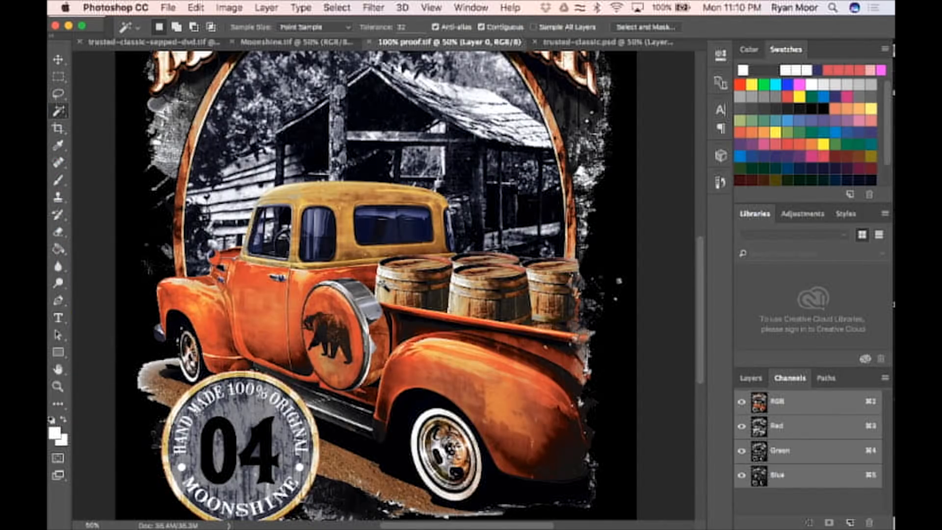
{"action": "key", "text": "super+0"}
{"action": "key", "text": "super+0"}
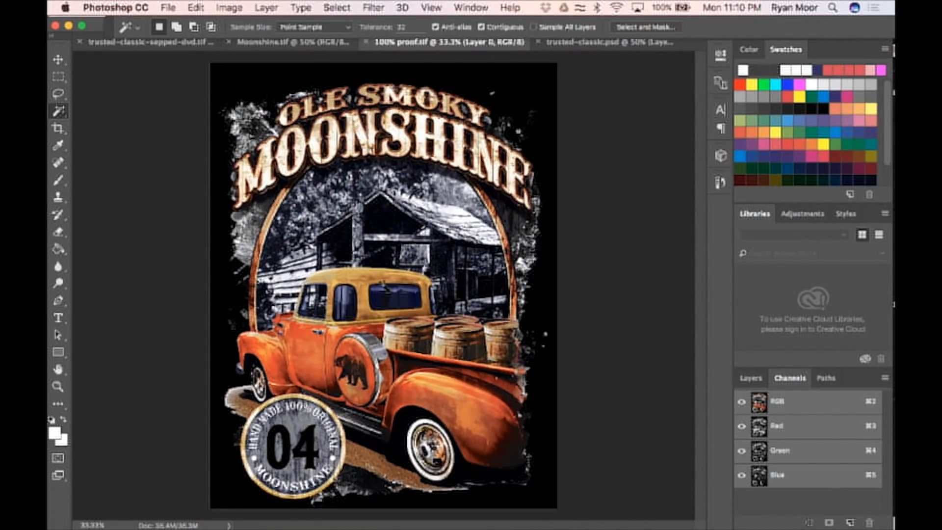
{"action": "key", "text": "super+Tab"}
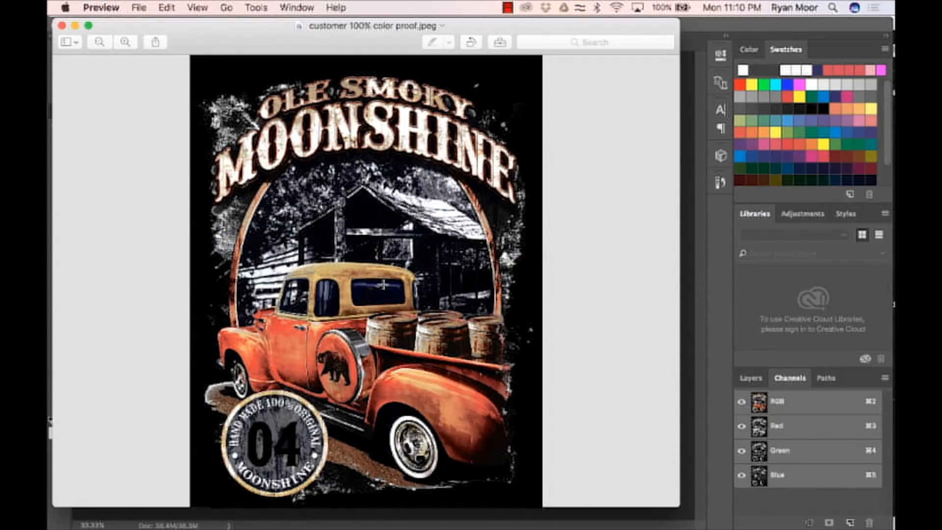
{"action": "key", "text": "super+Tab"}
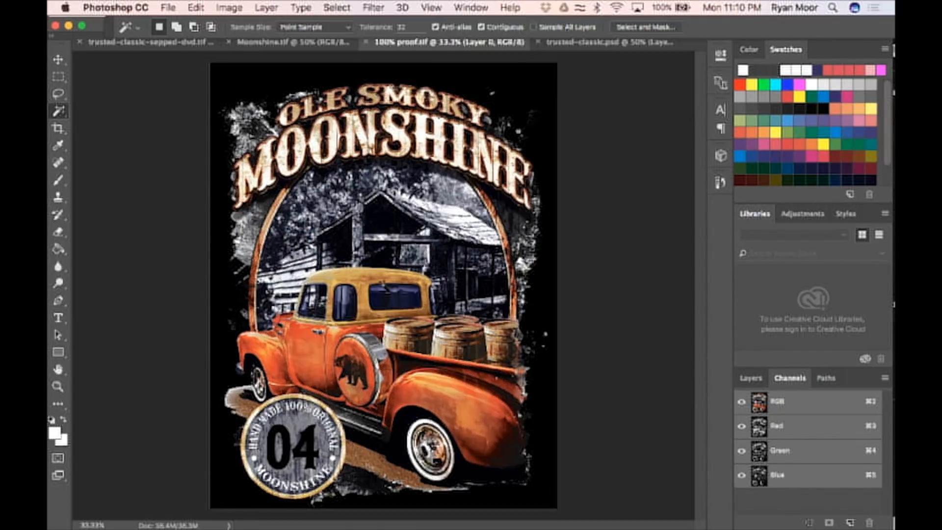
{"action": "key", "text": "super+Tab"}
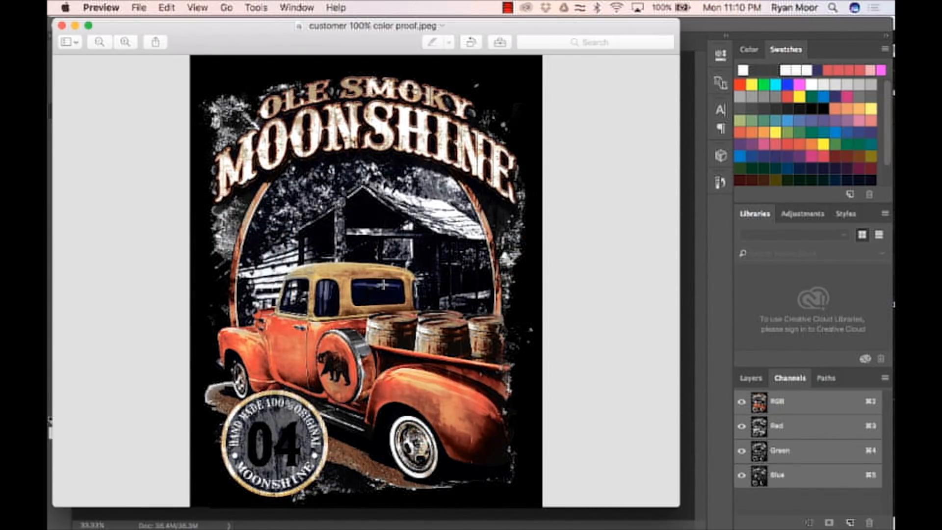
{"action": "key", "text": "super+Tab"}
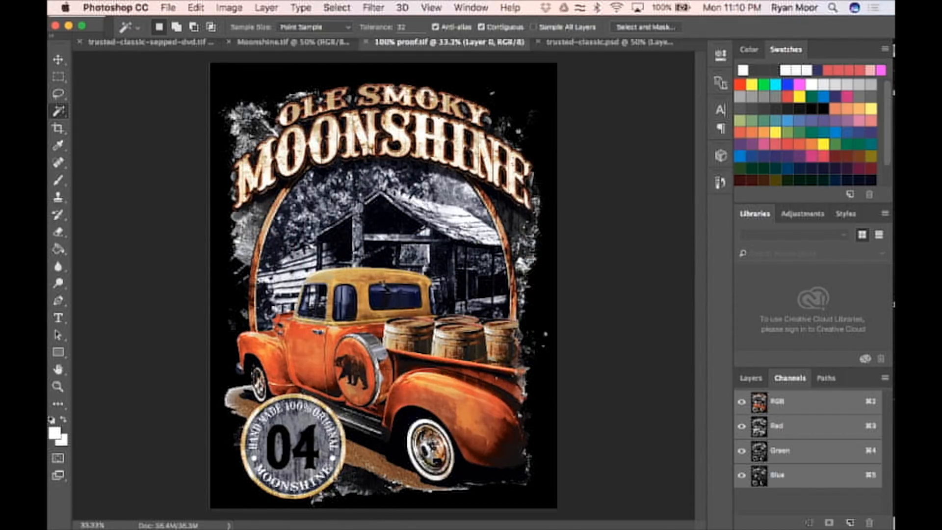
{"action": "key", "text": "super+Tab"}
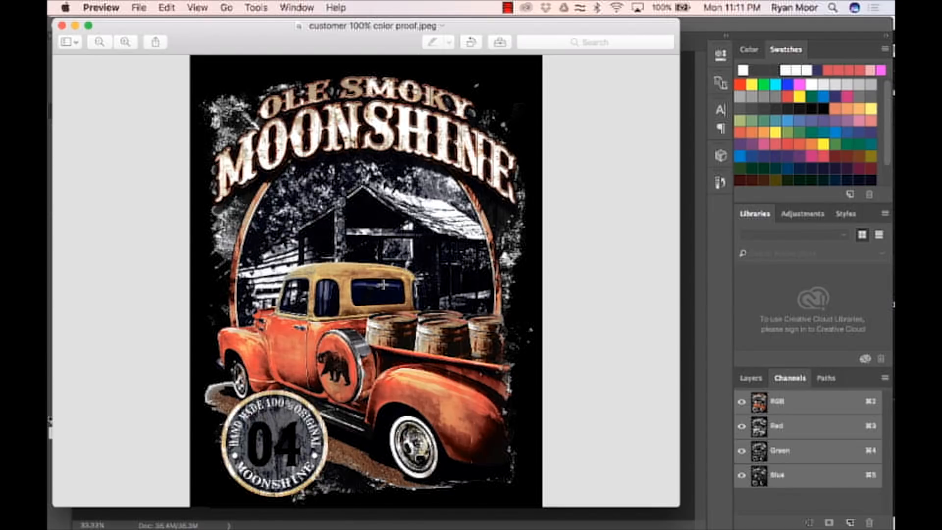
Switch back to Separation Studio and save the separations as "100% proof" in the Downloads folder
{"action": "mouse_move", "coordinate": [59, 290]}
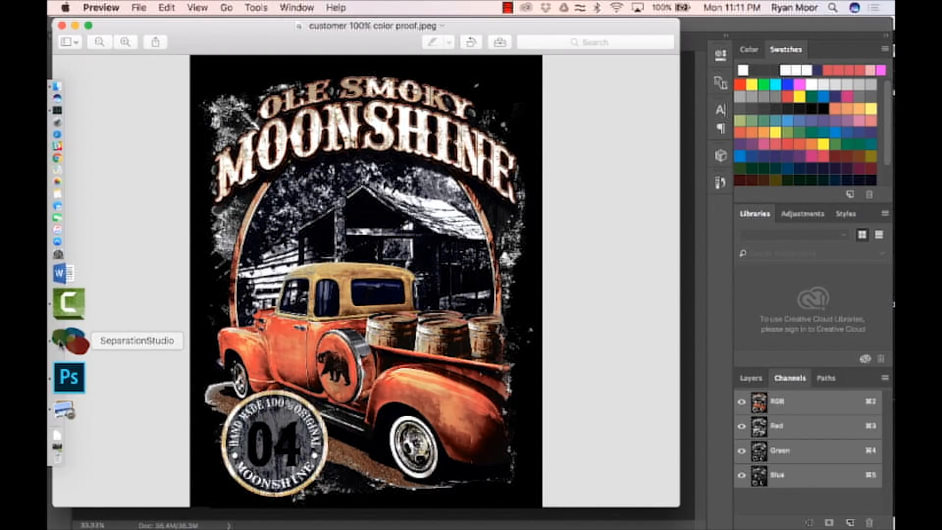
{"action": "left_click", "coordinate": [61, 342]}
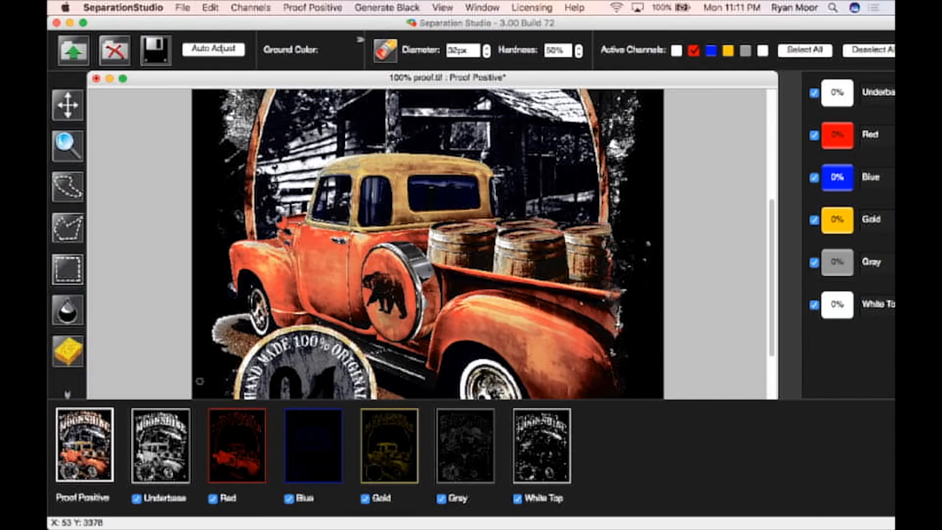
{"action": "scroll", "coordinate": [427, 245], "scroll_direction": "down", "scroll_amount": 3}
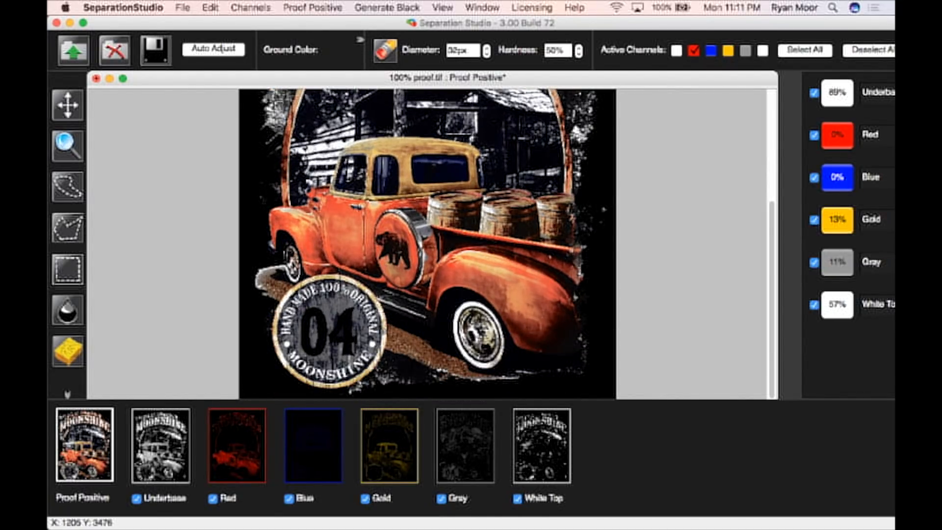
{"action": "scroll", "coordinate": [427, 245], "scroll_direction": "up", "scroll_amount": 5}
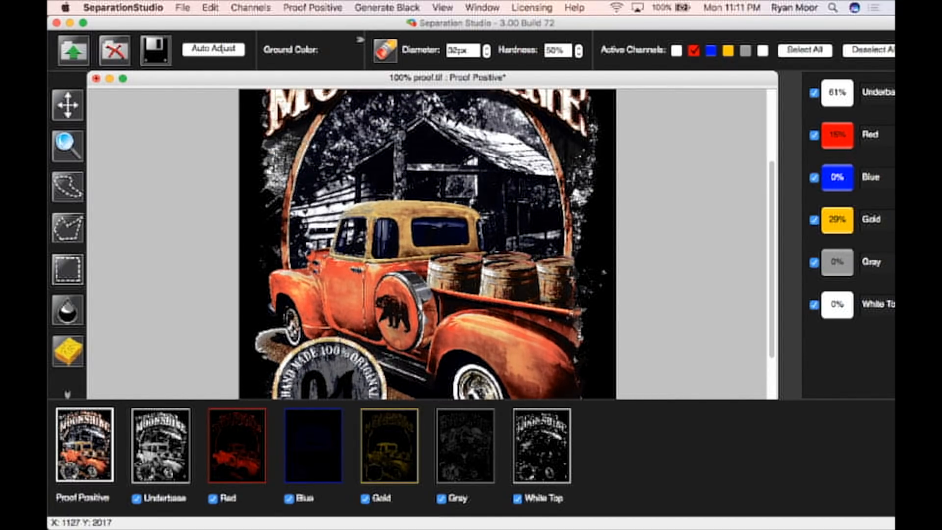
{"action": "left_click", "coordinate": [182, 8]}
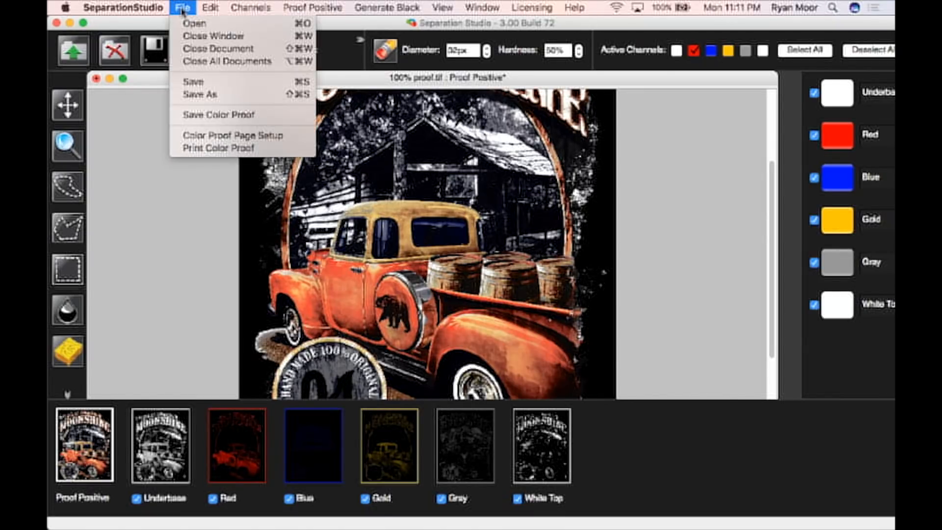
{"action": "left_click", "coordinate": [206, 96]}
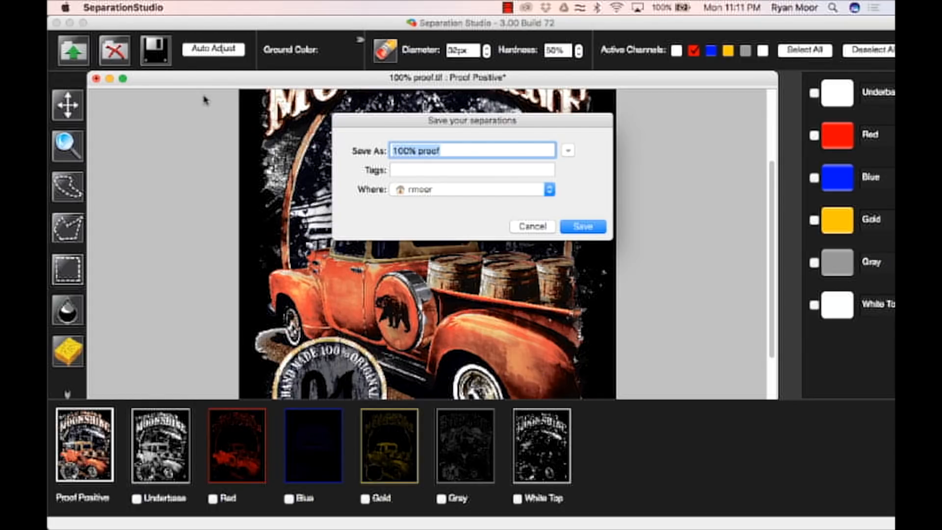
{"action": "left_click", "coordinate": [423, 190]}
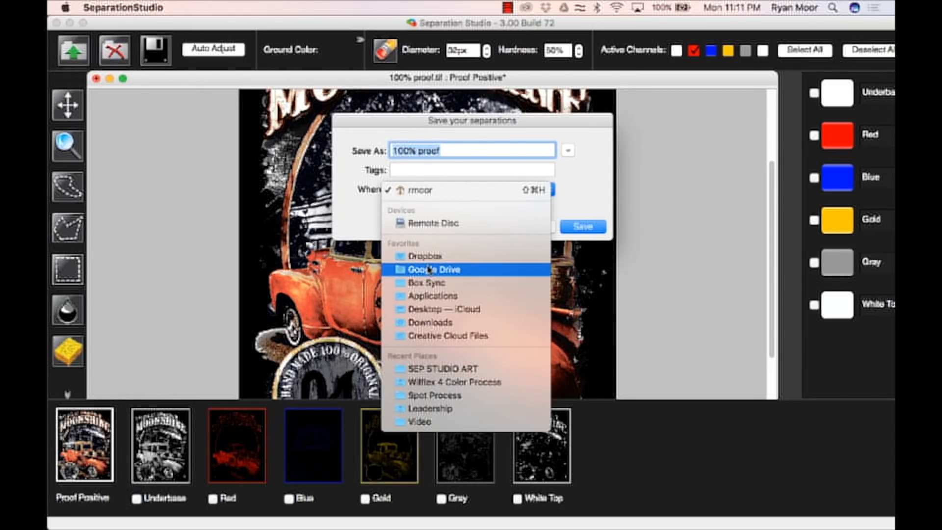
{"action": "left_click", "coordinate": [432, 322]}
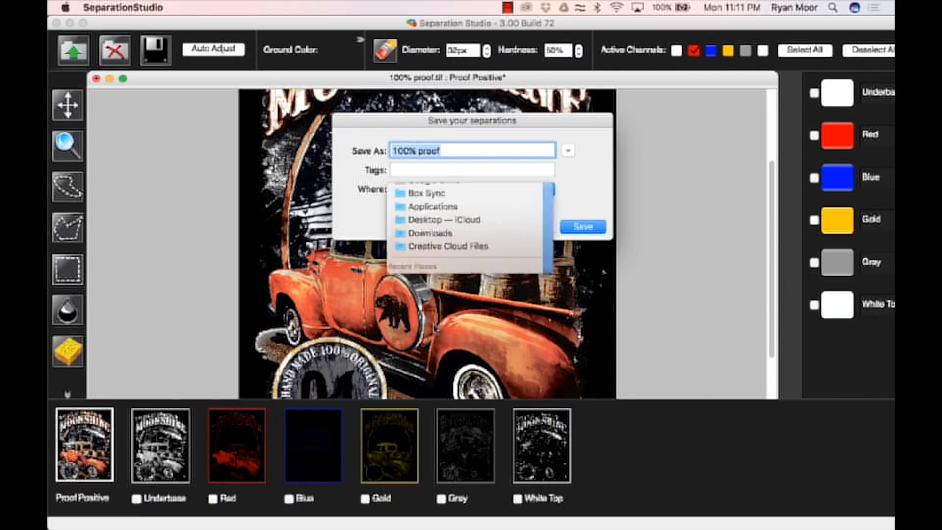
{"action": "left_click", "coordinate": [584, 227]}
{"action": "mouse_move", "coordinate": [63, 300]}
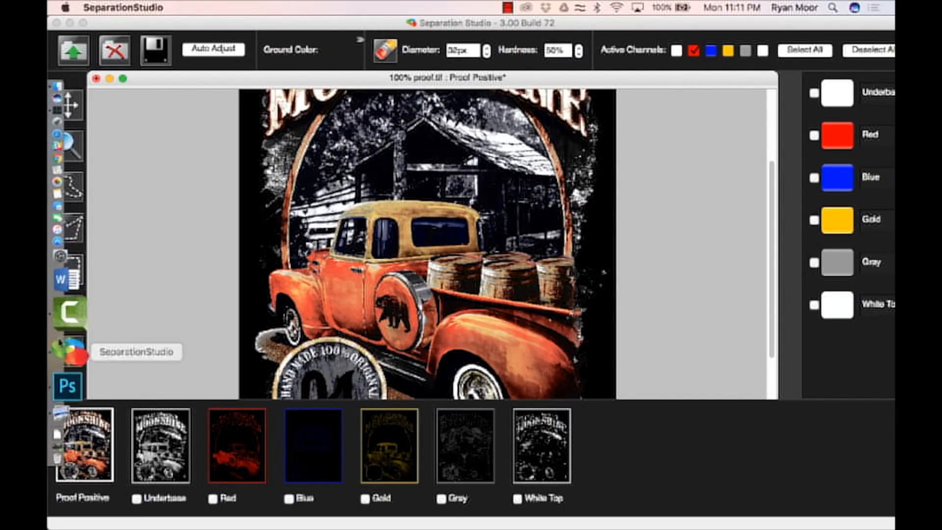
Switch to Photoshop and open the 100% proof.eps separation file from the Downloads folder
{"action": "left_click", "coordinate": [70, 337]}
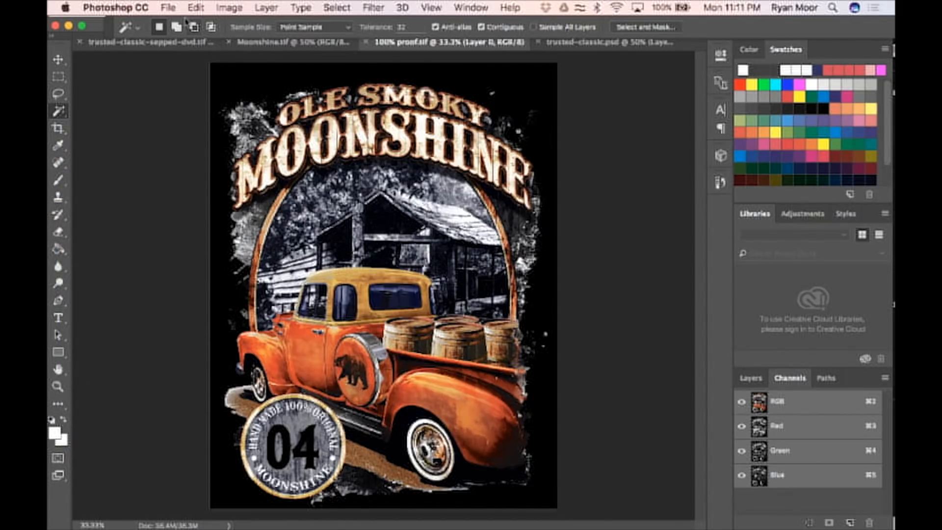
{"action": "left_click", "coordinate": [168, 7]}
{"action": "left_click", "coordinate": [179, 35]}
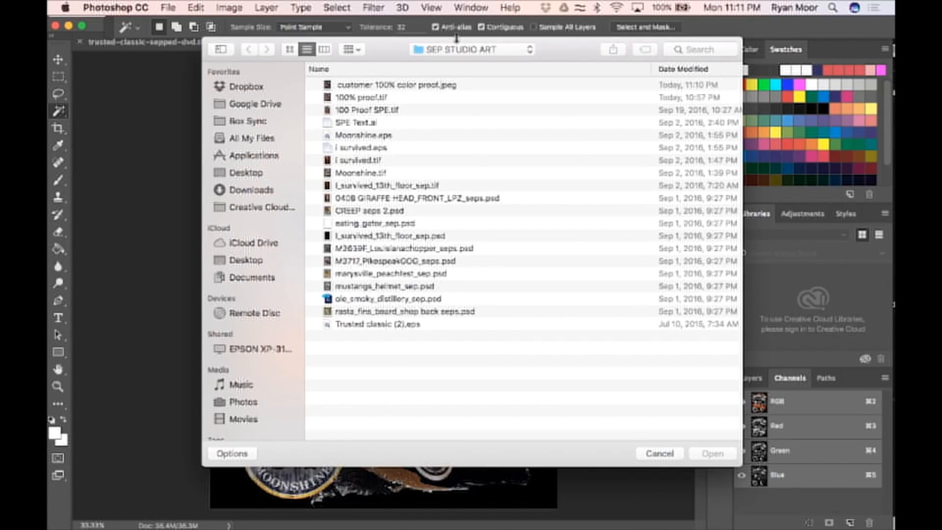
{"action": "left_click", "coordinate": [251, 190]}
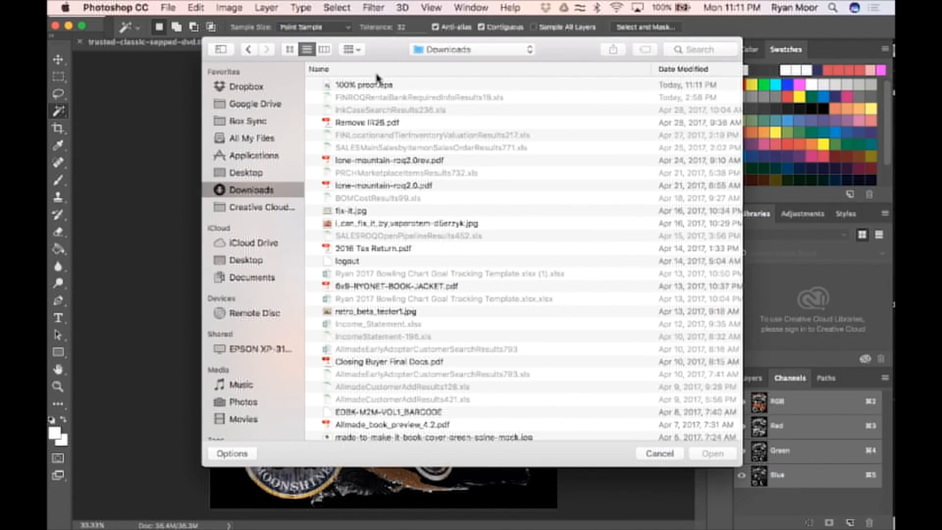
{"action": "double_click", "coordinate": [365, 84]}
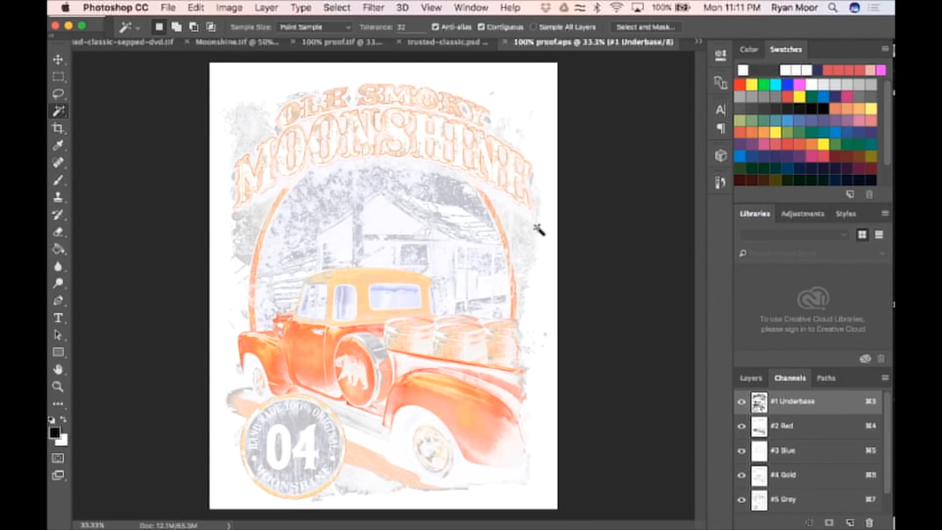
Hide all channels except #1 Underbase, view #2 Red and #3 Blue individually, and return to #1 Underbase
{"action": "left_click", "coordinate": [742, 426]}
{"action": "left_click_drag", "start_coordinate": [737, 450], "coordinate": [741, 506]}
{"action": "scroll", "coordinate": [772, 441], "scroll_direction": "up", "scroll_amount": 2}
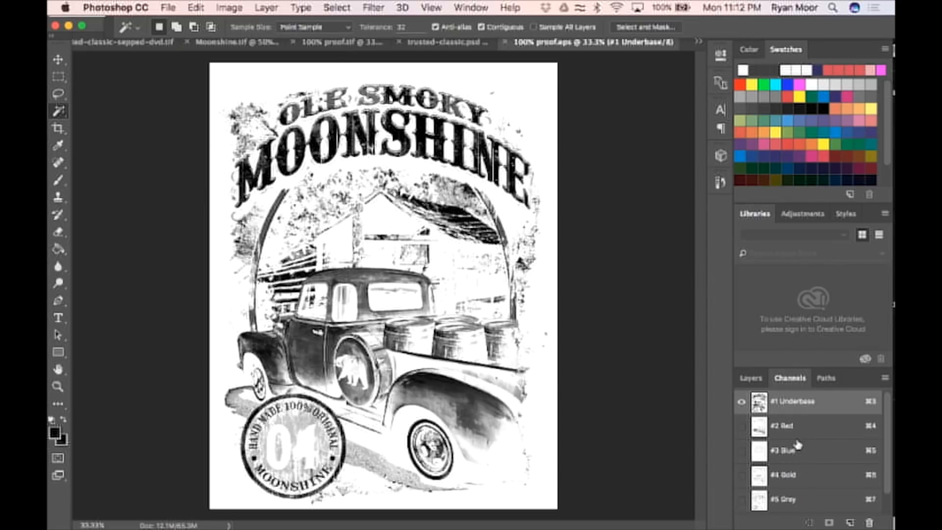
{"action": "left_click", "coordinate": [774, 428]}
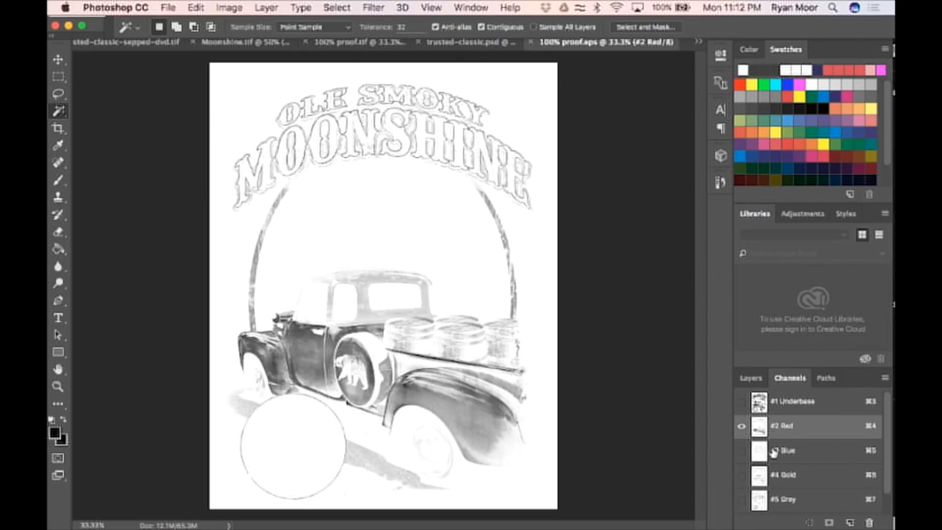
{"action": "left_click", "coordinate": [775, 451]}
{"action": "left_click", "coordinate": [817, 411]}
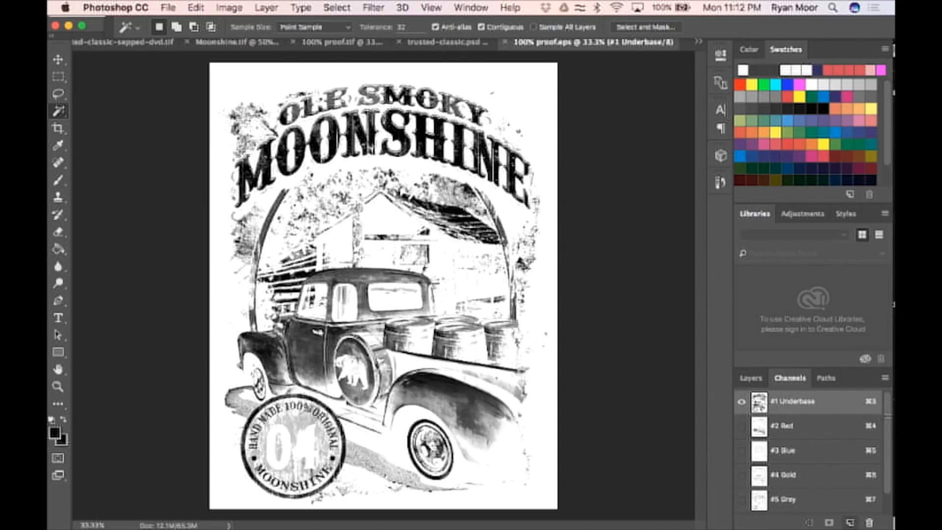
Create a black alpha channel indicating masked areas at 100% opacity, show it, and move it above #1 Underbase in the channel order
{"action": "left_click", "coordinate": [885, 378]}
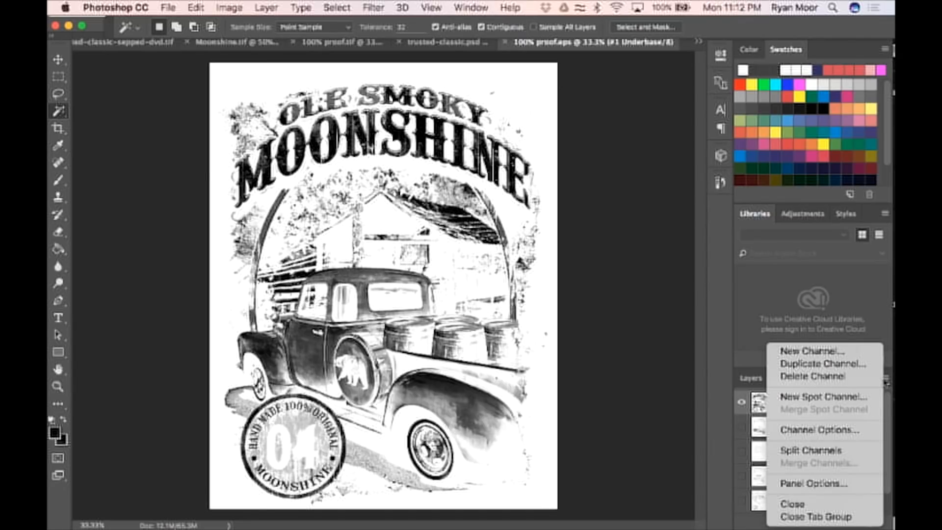
{"action": "left_click", "coordinate": [834, 351]}
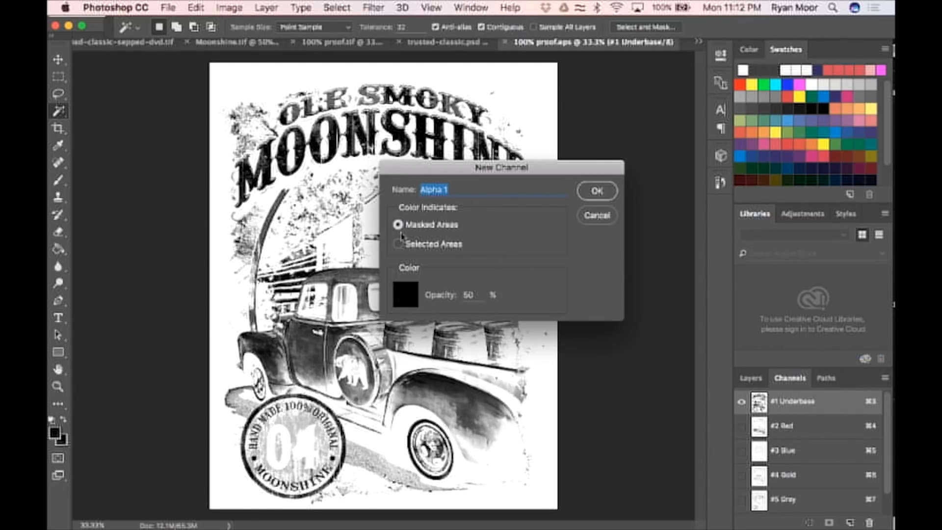
{"action": "key", "text": "Tab"}
{"action": "type", "text": "100"}
{"action": "left_click", "coordinate": [597, 191]}
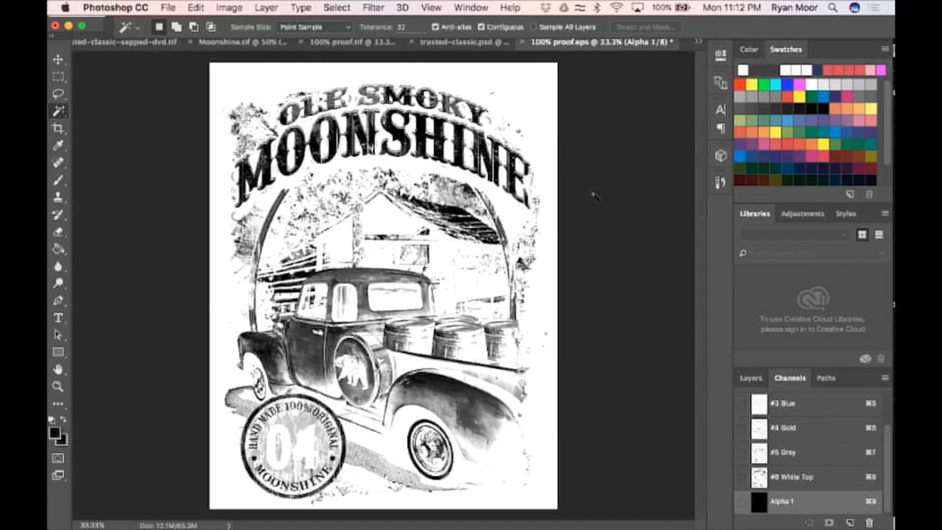
{"action": "left_click", "coordinate": [742, 502]}
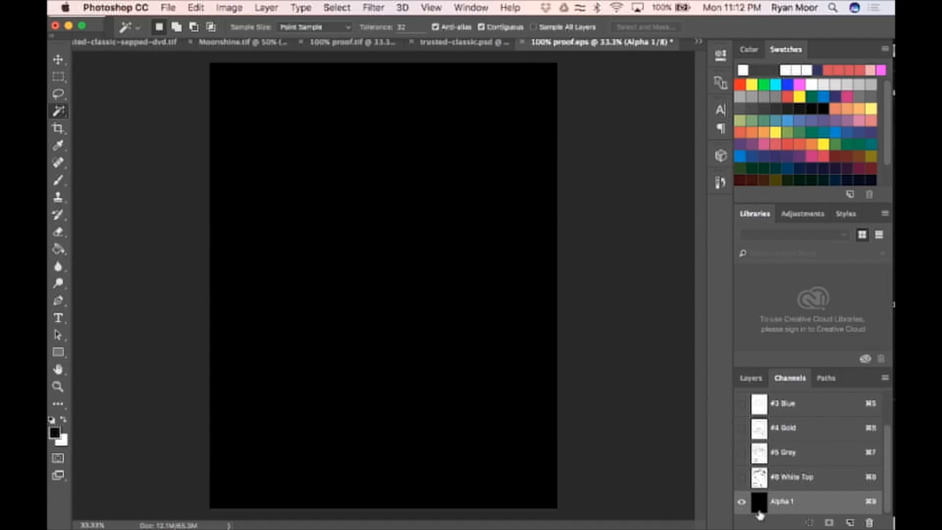
{"action": "left_click_drag", "start_coordinate": [764, 508], "coordinate": [800, 395]}
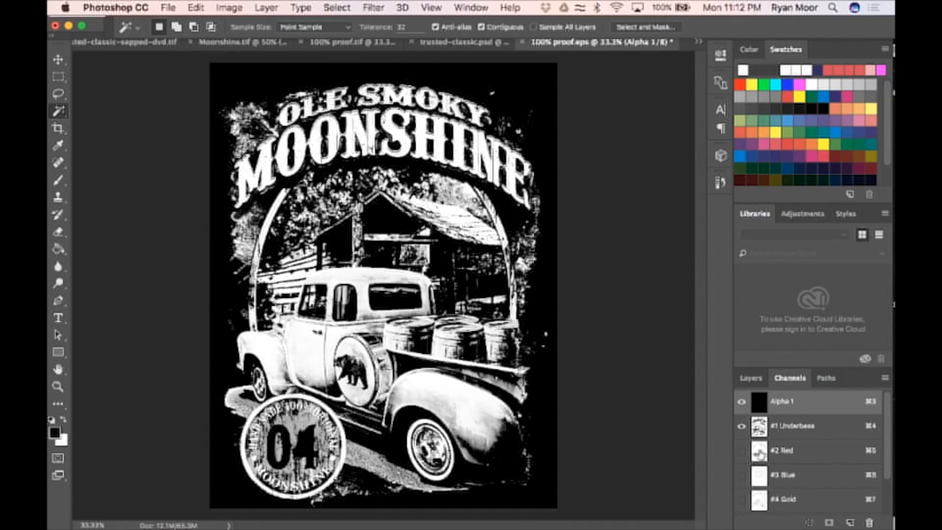
Show the #2 Red, #3 Blue, #4 Gold, #5 Gray and #6 White Top channels together over the black background
{"action": "left_click", "coordinate": [741, 451]}
{"action": "left_click", "coordinate": [742, 475]}
{"action": "scroll", "coordinate": [744, 475], "scroll_direction": "down", "scroll_amount": 2}
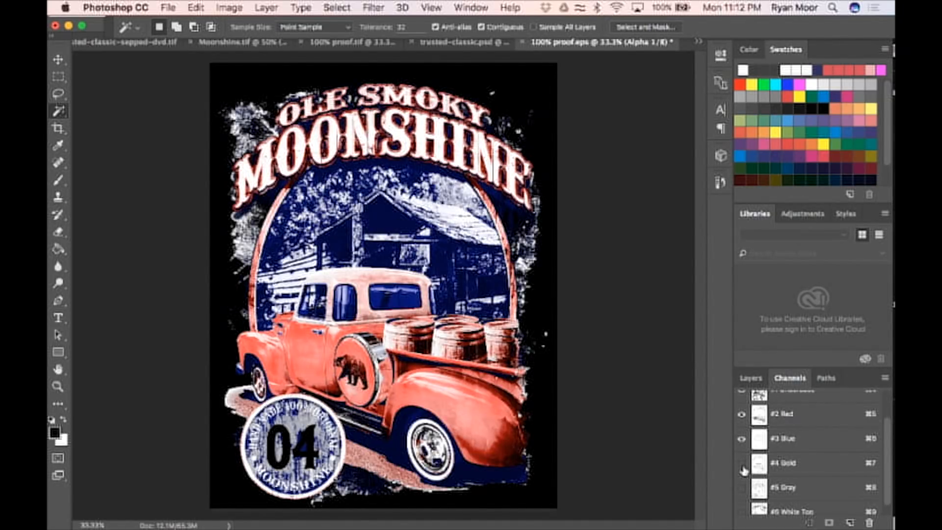
{"action": "left_click", "coordinate": [742, 463]}
{"action": "scroll", "coordinate": [742, 471], "scroll_direction": "down", "scroll_amount": 1}
{"action": "left_click", "coordinate": [742, 477]}
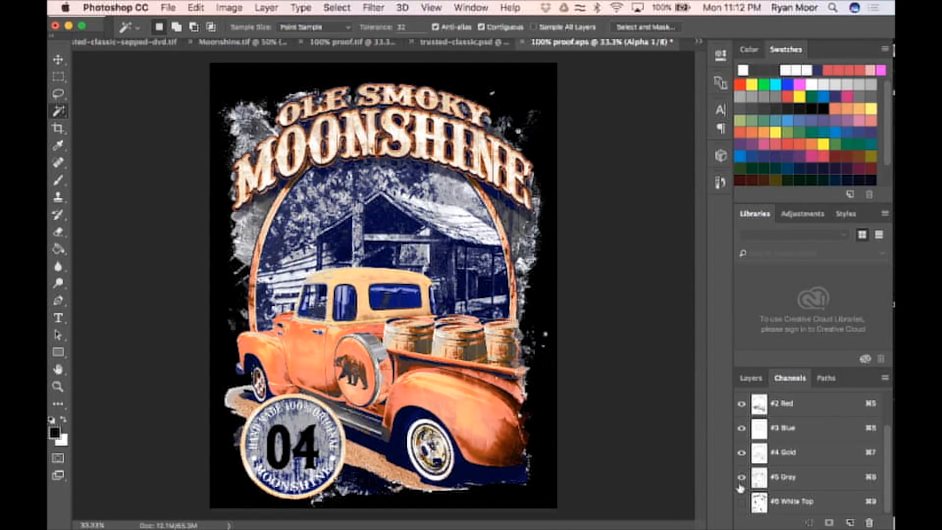
{"action": "left_click", "coordinate": [742, 501]}
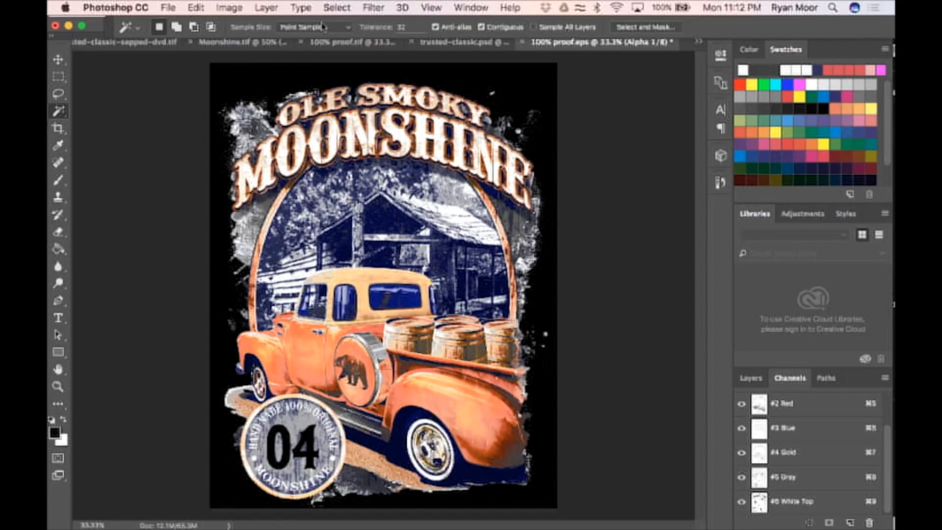
Compare the original 100% proof.tif with the Separation Studio proof, and return to 100% proof.eps in Photoshop
{"action": "left_click", "coordinate": [323, 47]}
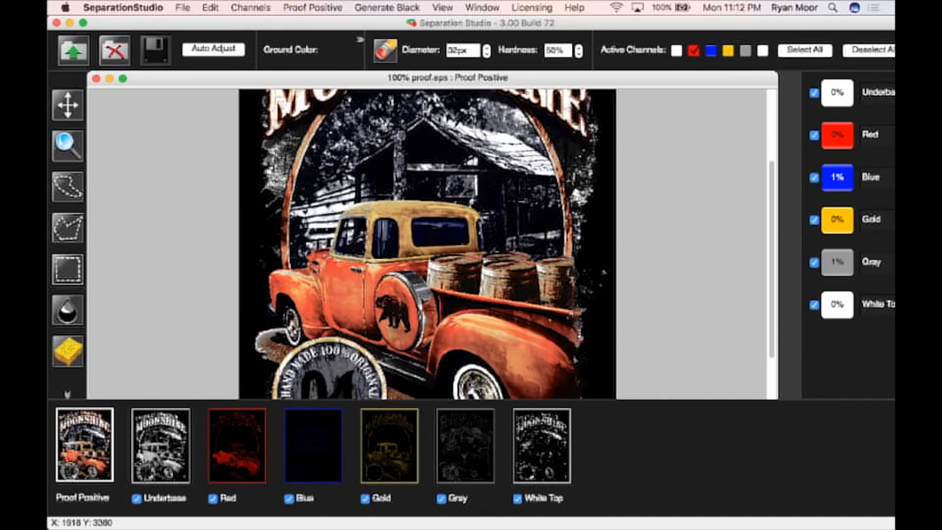
{"action": "scroll", "coordinate": [427, 245], "scroll_direction": "up", "scroll_amount": 5}
{"action": "scroll", "coordinate": [427, 245], "scroll_direction": "down", "scroll_amount": 4}
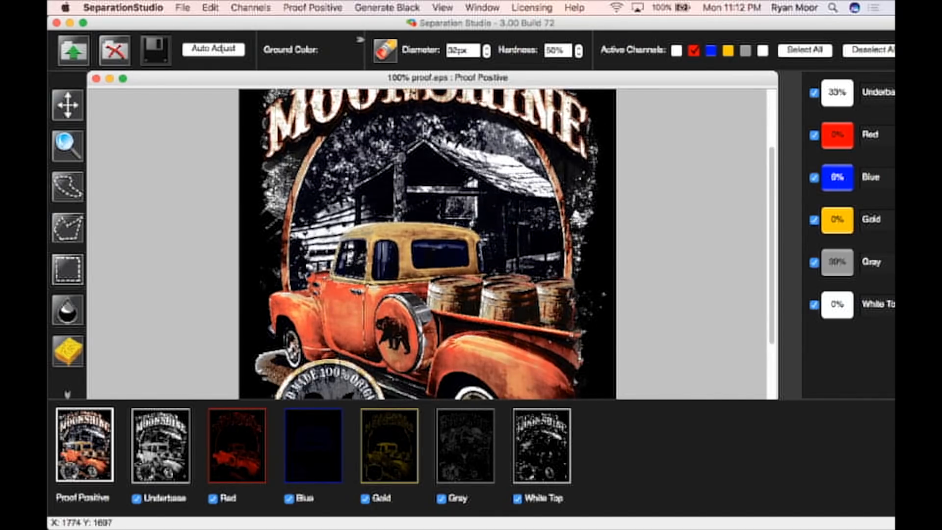
{"action": "key", "text": "super+Tab"}
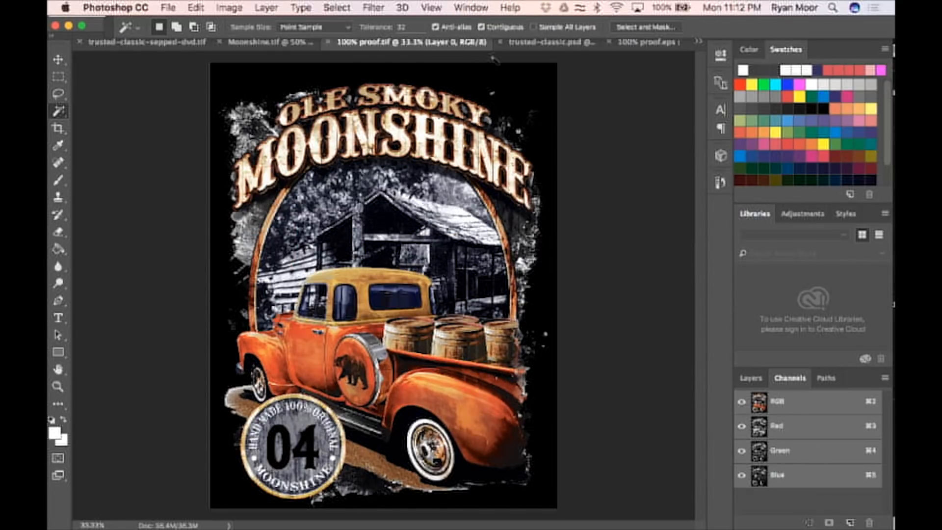
{"action": "left_click", "coordinate": [655, 43]}
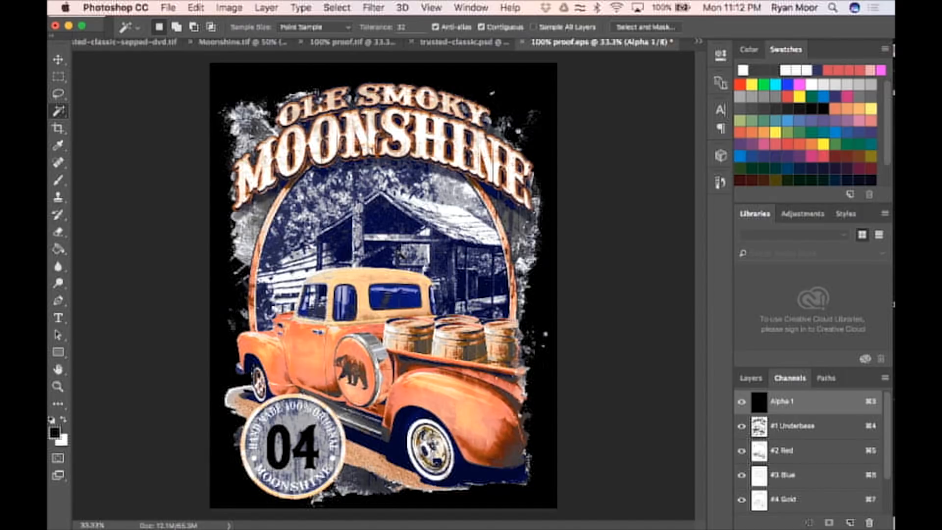
Hide the Alpha 1, Red, Blue, Gold, Gray and White Top channels so only #1 Underbase is displayed
{"action": "left_click", "coordinate": [741, 401]}
{"action": "left_click", "coordinate": [773, 431]}
{"action": "left_click", "coordinate": [741, 450]}
{"action": "left_click", "coordinate": [741, 475]}
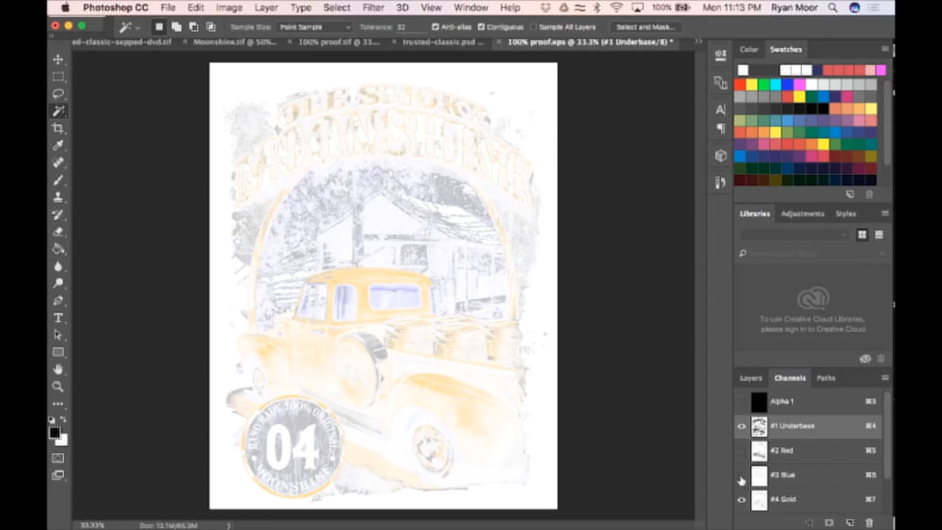
{"action": "scroll", "coordinate": [785, 475], "scroll_direction": "down", "scroll_amount": 2}
{"action": "left_click", "coordinate": [742, 452]}
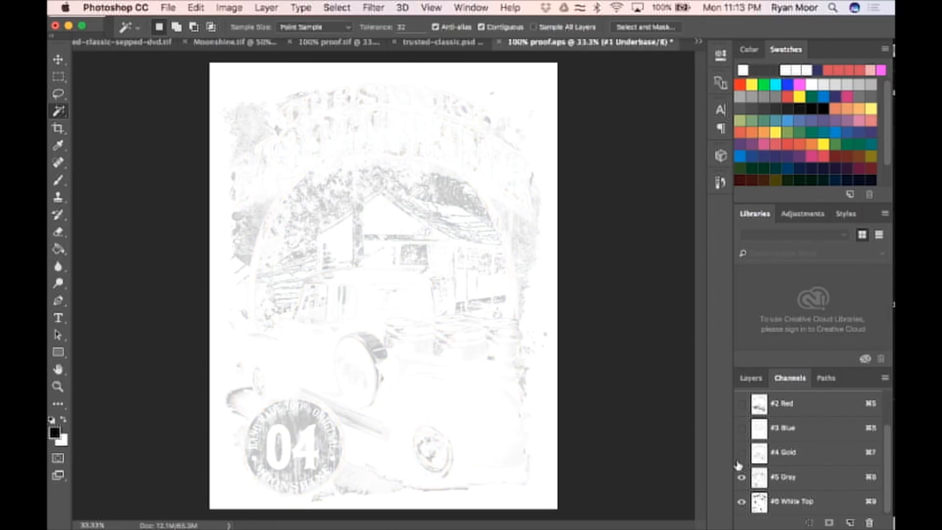
{"action": "left_click", "coordinate": [741, 477]}
{"action": "left_click", "coordinate": [742, 501]}
{"action": "scroll", "coordinate": [782, 473], "scroll_direction": "up", "scroll_amount": 2}
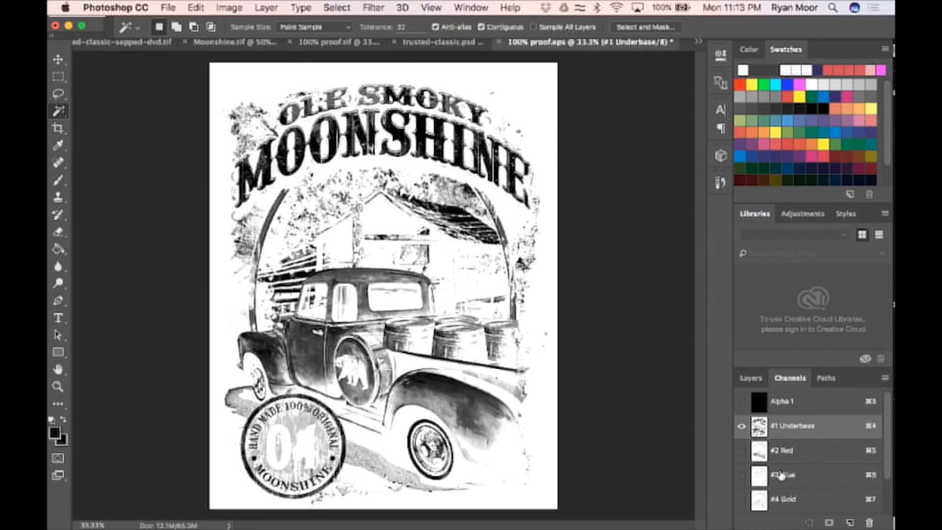
View the #2 Red, #3 Blue and #4 Gold separations one at a time, ending on #1 Underbase
{"action": "left_click", "coordinate": [788, 452]}
{"action": "left_click", "coordinate": [787, 476]}
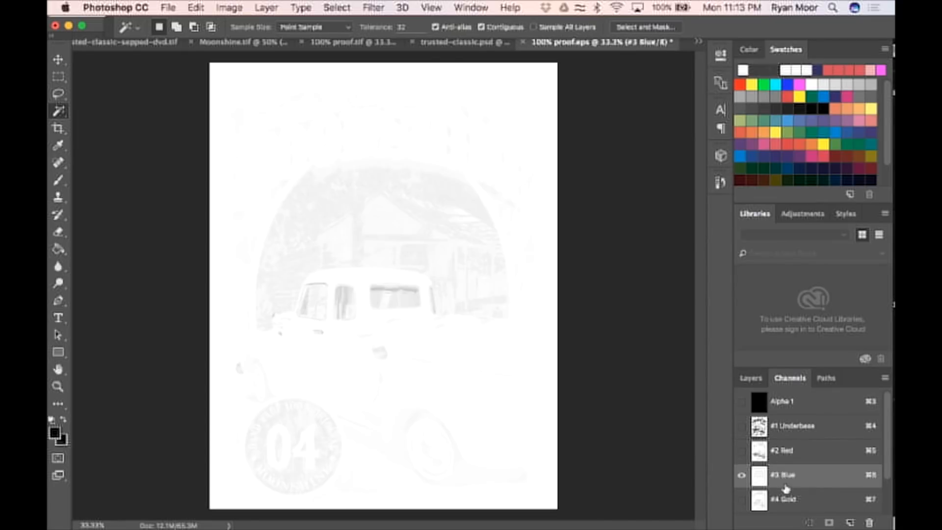
{"action": "left_click", "coordinate": [787, 499]}
{"action": "left_click", "coordinate": [794, 425]}
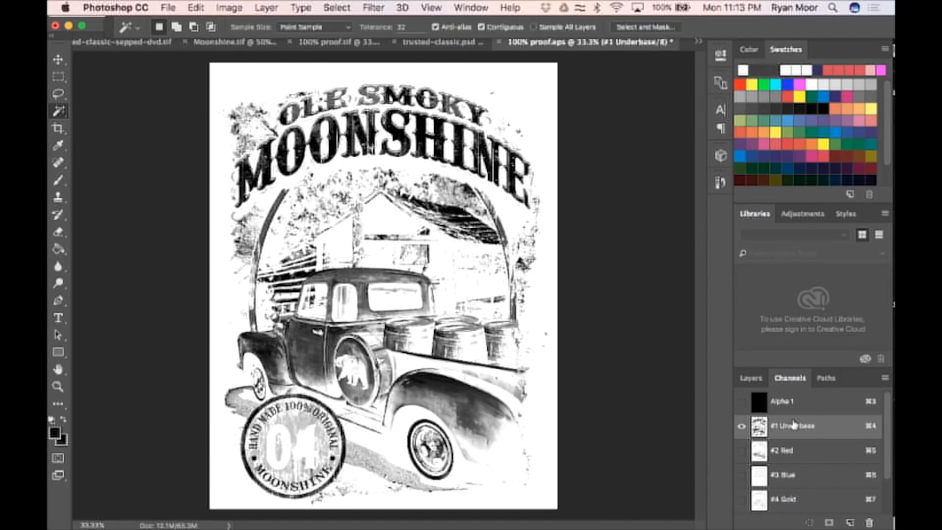
Switch to Separation Studio and examine the MOONSHINE lettering and barn details of the Proof Positive composite up close
{"action": "key", "text": "super+Tab"}
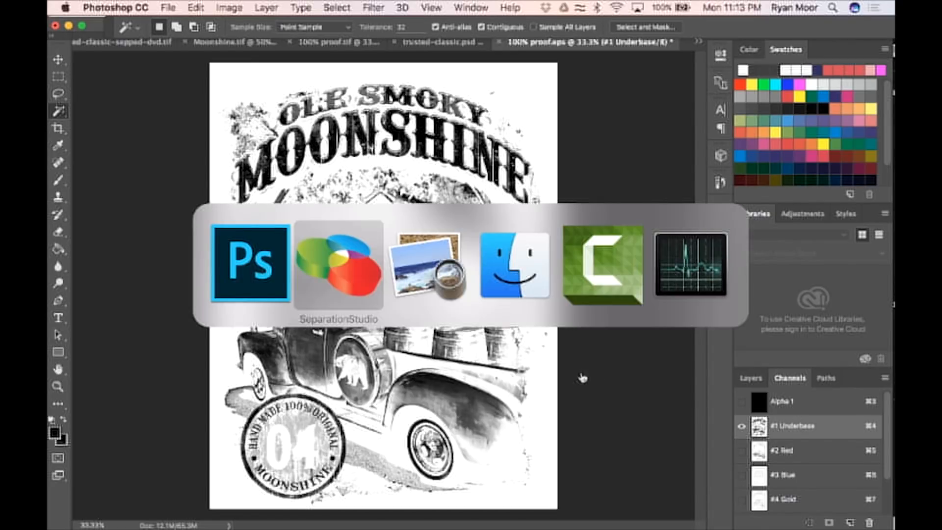
{"action": "scroll", "coordinate": [427, 245], "scroll_direction": "up", "scroll_amount": 5}
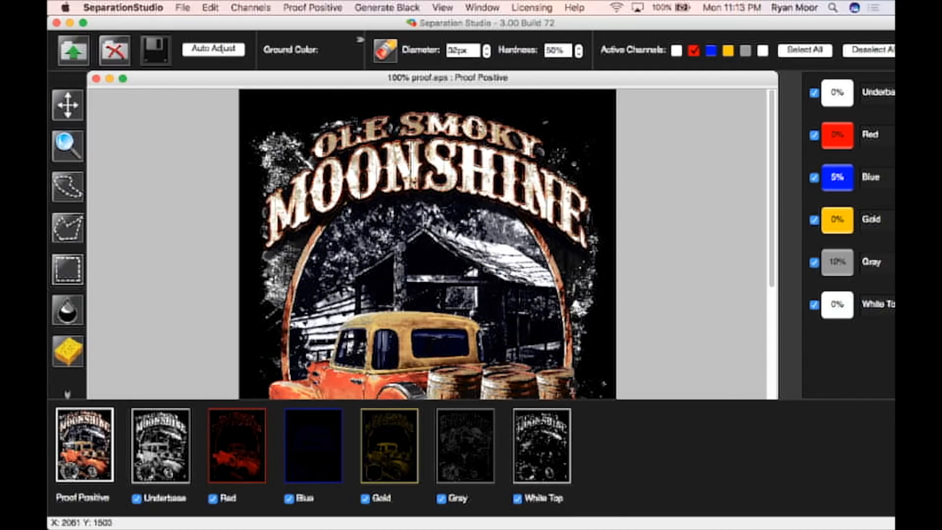
{"action": "key", "text": "super+equal"}
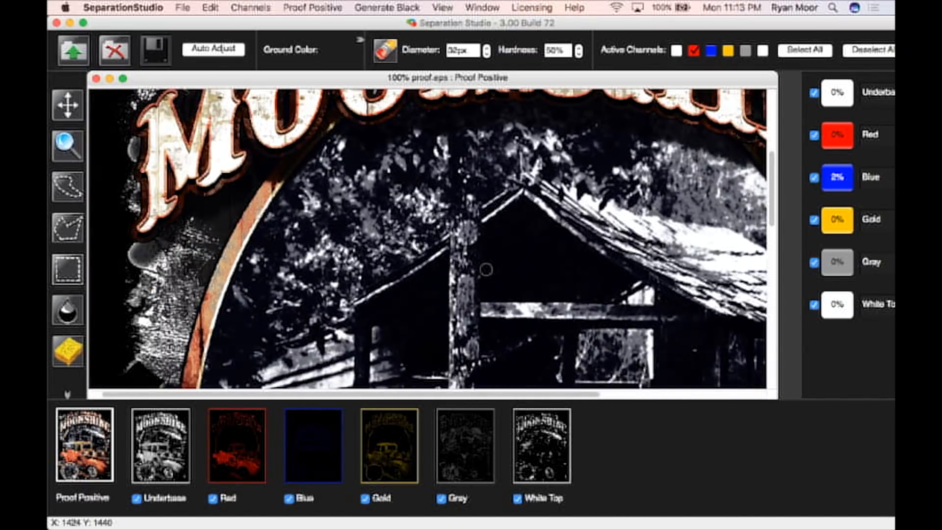
{"action": "scroll", "coordinate": [485, 269], "scroll_direction": "up", "scroll_amount": 5}
{"action": "key", "text": "super+equal"}
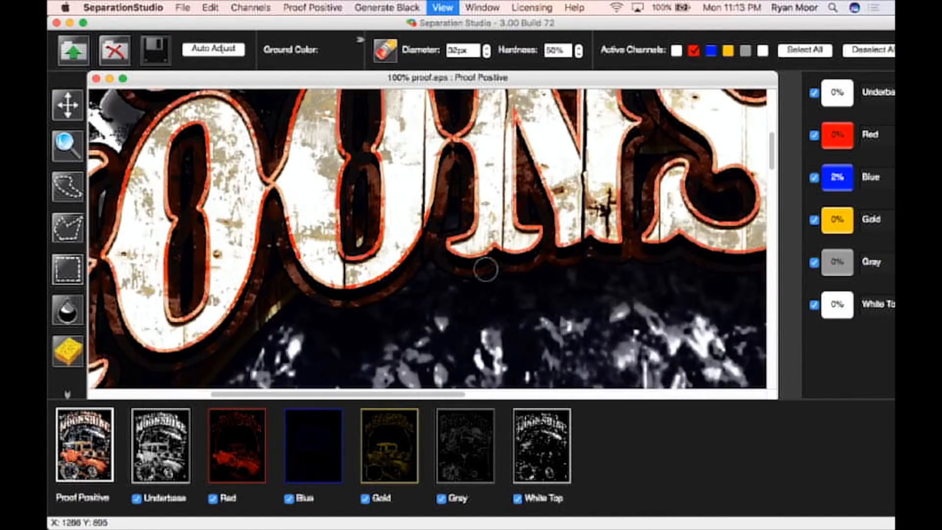
{"action": "key", "text": "super+equal"}
{"action": "key", "text": "super+equal"}
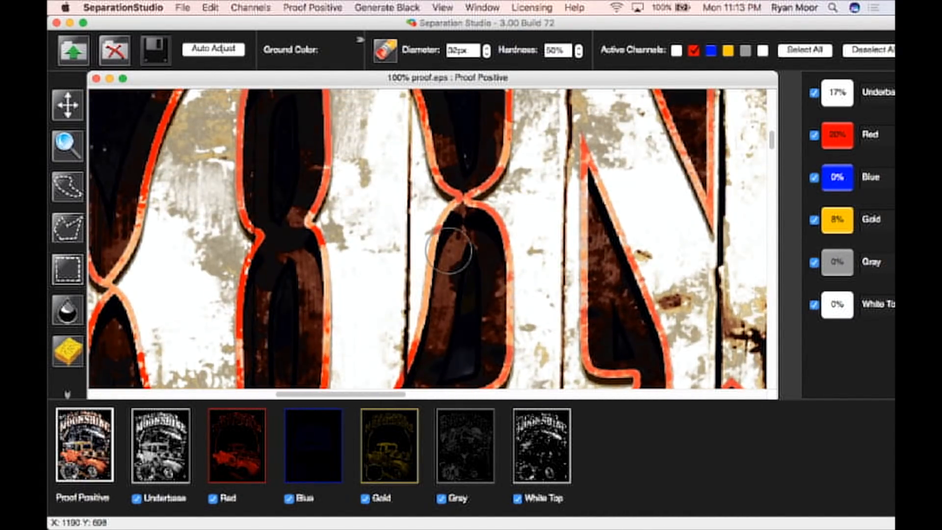
{"action": "key", "text": "super+minus"}
{"action": "key", "text": "super+minus"}
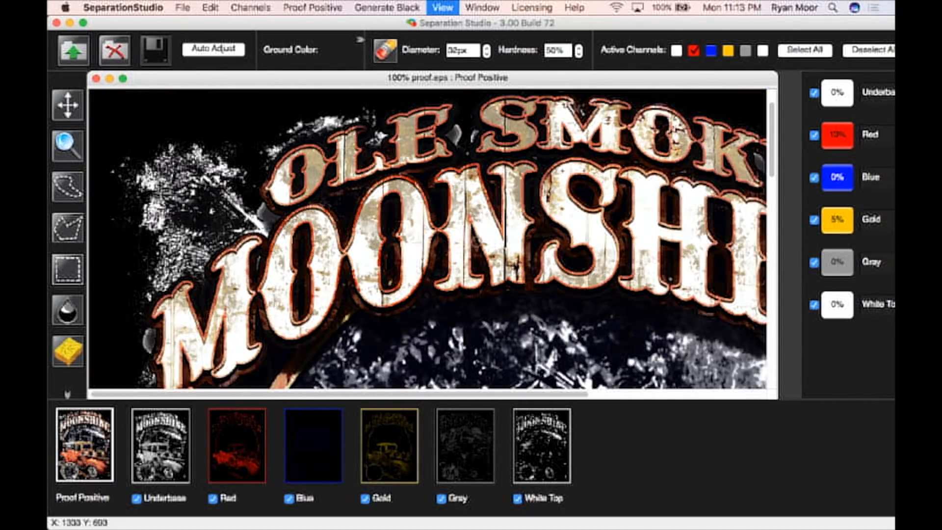
{"action": "key", "text": "super+minus"}
{"action": "key", "text": "super+minus"}
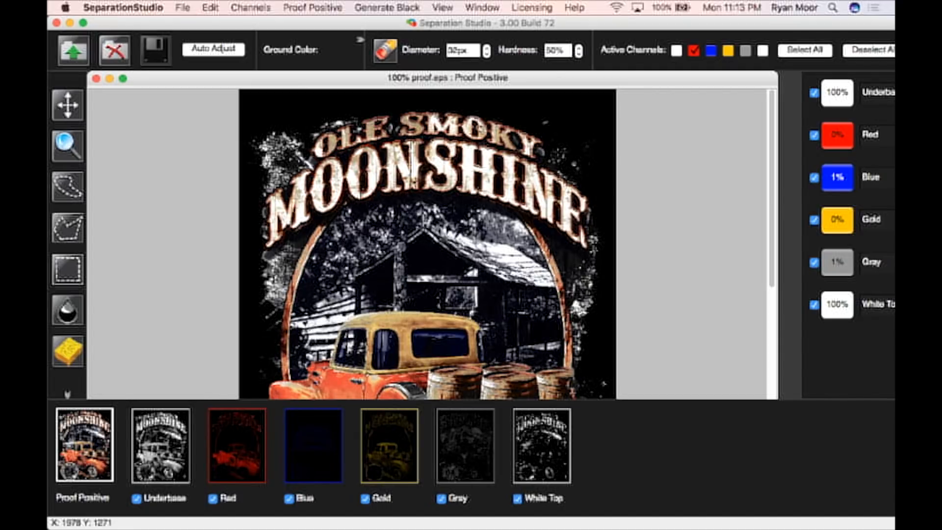
Switch to Illustrator, open Reg Marks.ai, and look over the registration marks along the artboard's upper and lower edges
{"action": "mouse_move", "coordinate": [49, 270]}
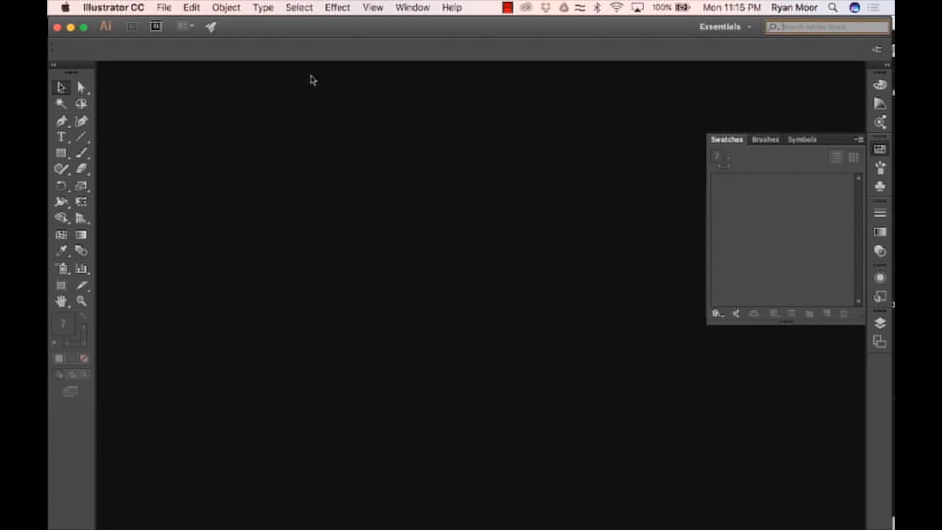
{"action": "left_click", "coordinate": [161, 8]}
{"action": "mouse_move", "coordinate": [198, 61]}
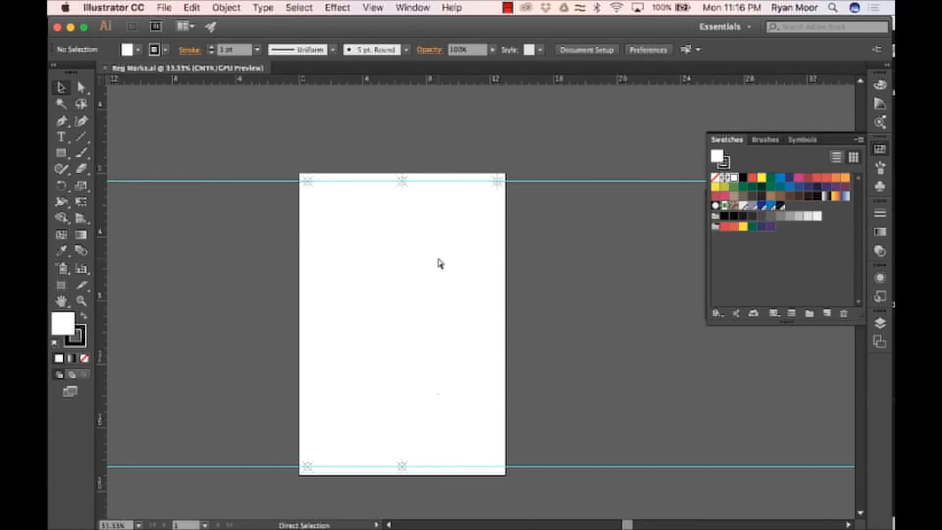
{"action": "key", "text": "super+equal"}
{"action": "scroll", "coordinate": [440, 263], "scroll_direction": "down", "scroll_amount": 10}
{"action": "scroll", "coordinate": [440, 263], "scroll_direction": "up", "scroll_amount": 9}
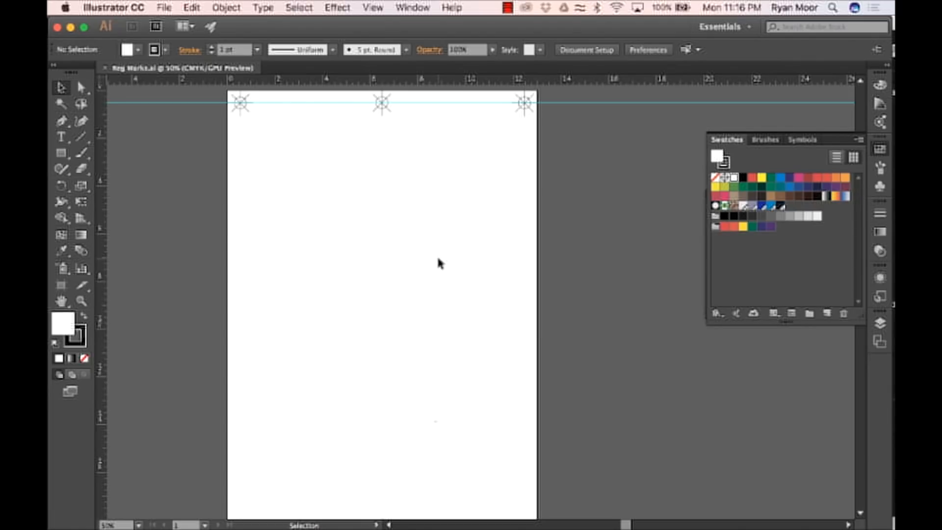
{"action": "scroll", "coordinate": [438, 260], "scroll_direction": "down", "scroll_amount": 10}
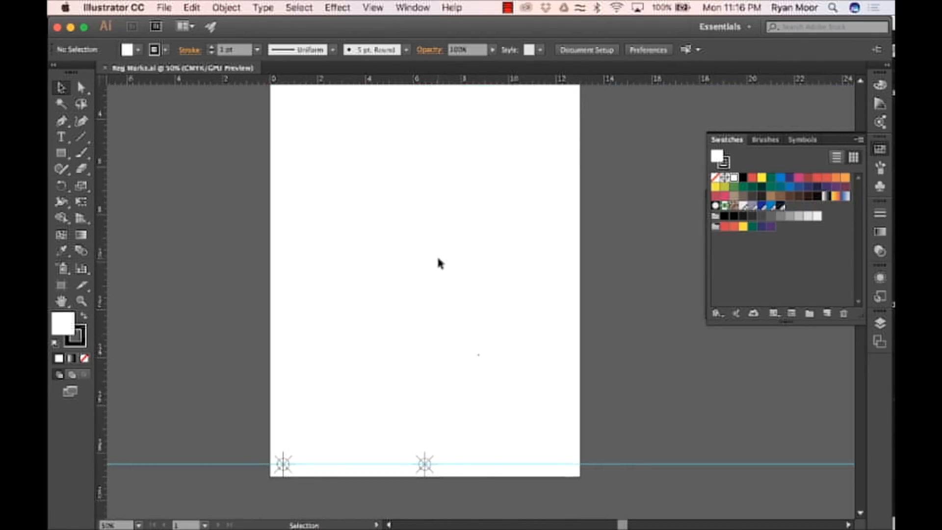
Place the linked file 100% proof.eps from Downloads onto the artboard below the upper registration marks
{"action": "scroll", "coordinate": [439, 263], "scroll_direction": "up", "scroll_amount": 10}
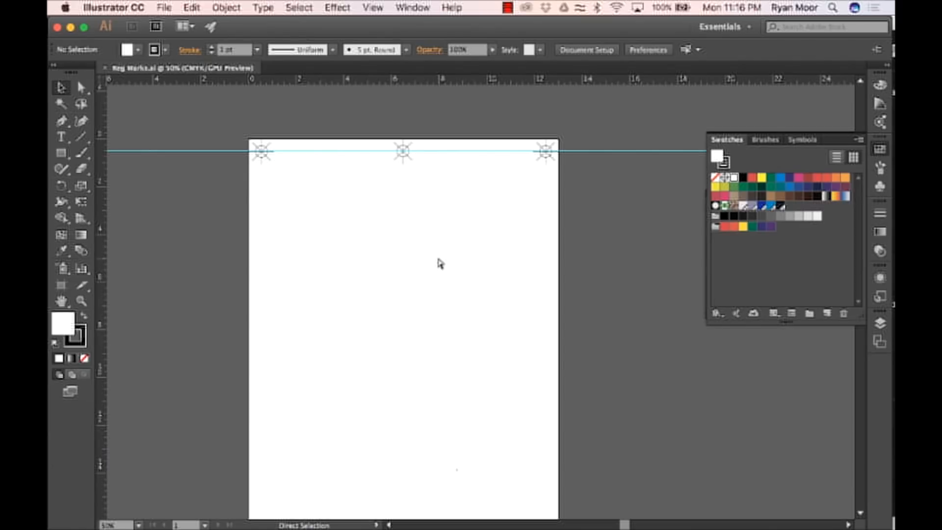
{"action": "key", "text": "super+minus"}
{"action": "key", "text": "super+equal"}
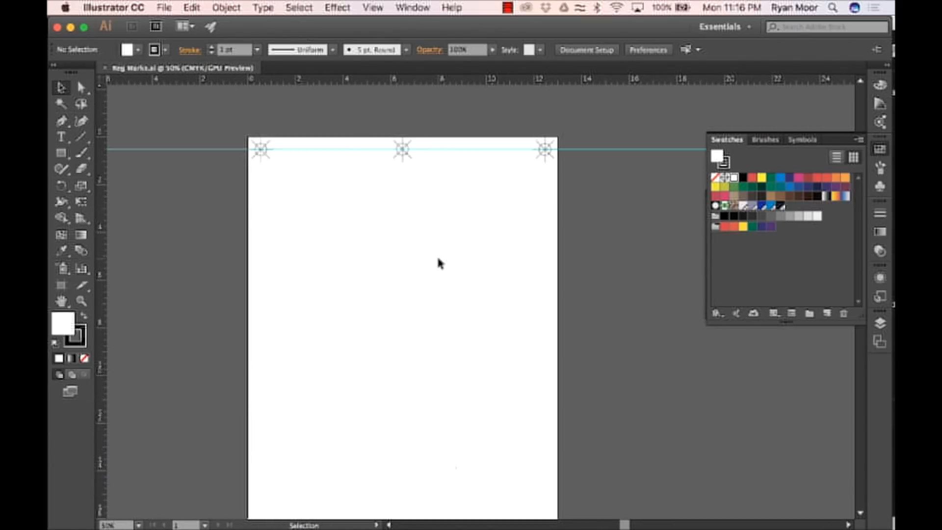
{"action": "scroll", "coordinate": [440, 264], "scroll_direction": "down", "scroll_amount": 3}
{"action": "scroll", "coordinate": [439, 264], "scroll_direction": "up", "scroll_amount": 3}
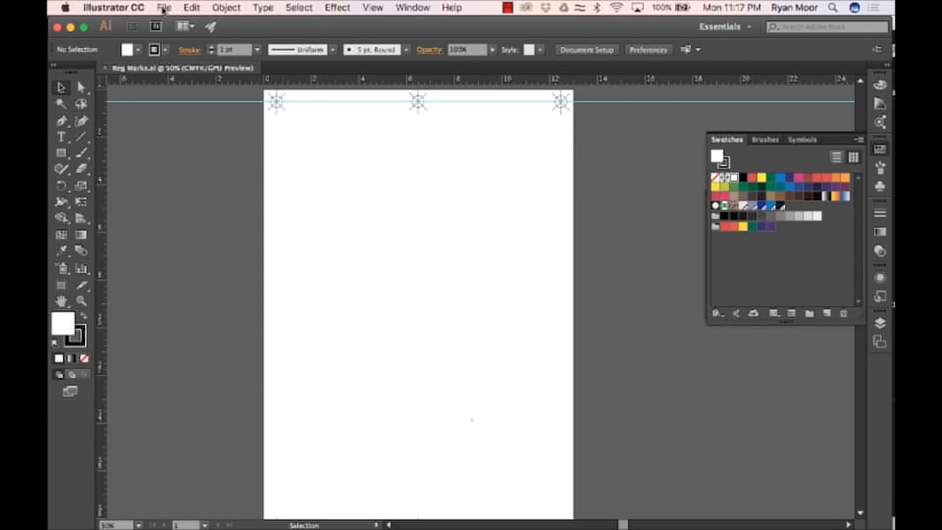
{"action": "left_click", "coordinate": [164, 9]}
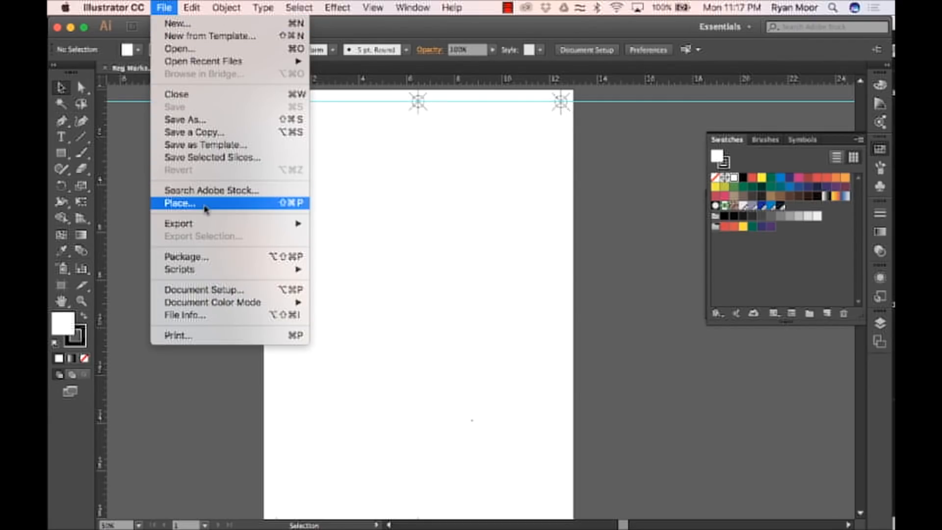
{"action": "left_click", "coordinate": [206, 206]}
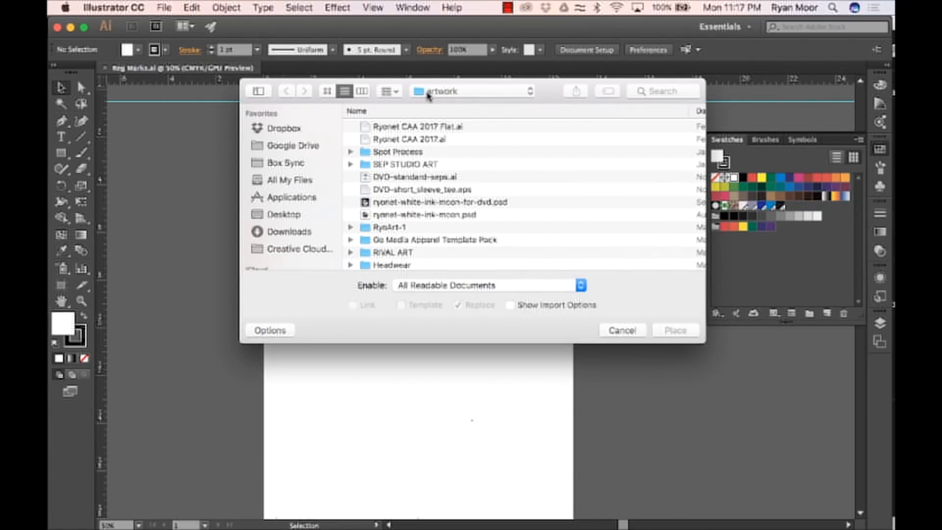
{"action": "left_click", "coordinate": [285, 234]}
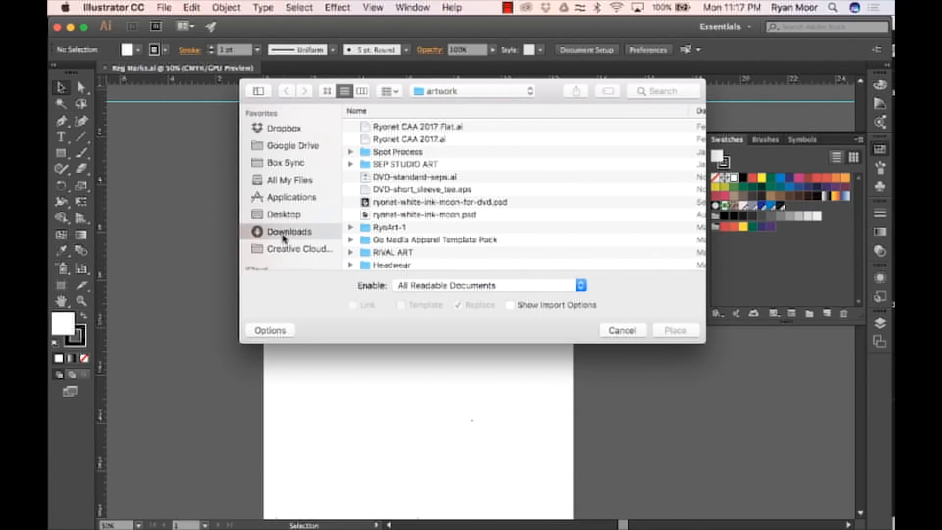
{"action": "left_click", "coordinate": [415, 127]}
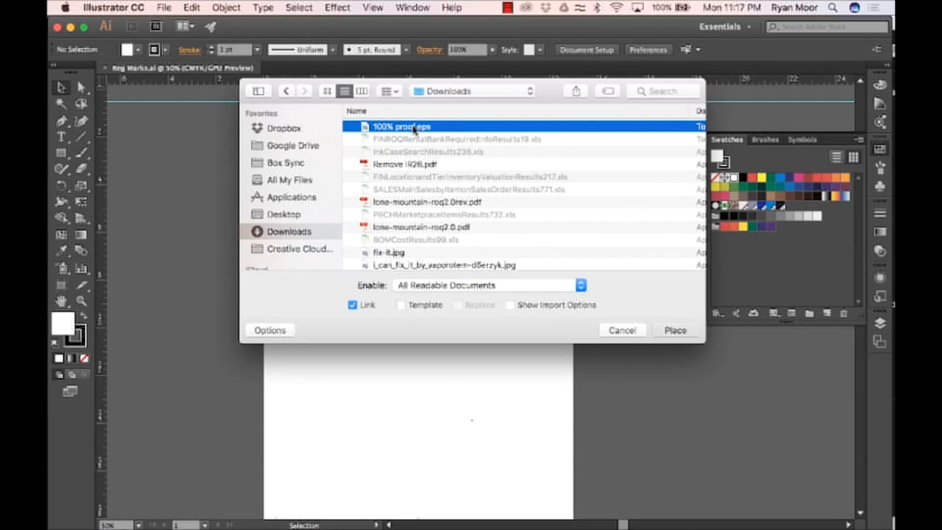
{"action": "double_click", "coordinate": [414, 127]}
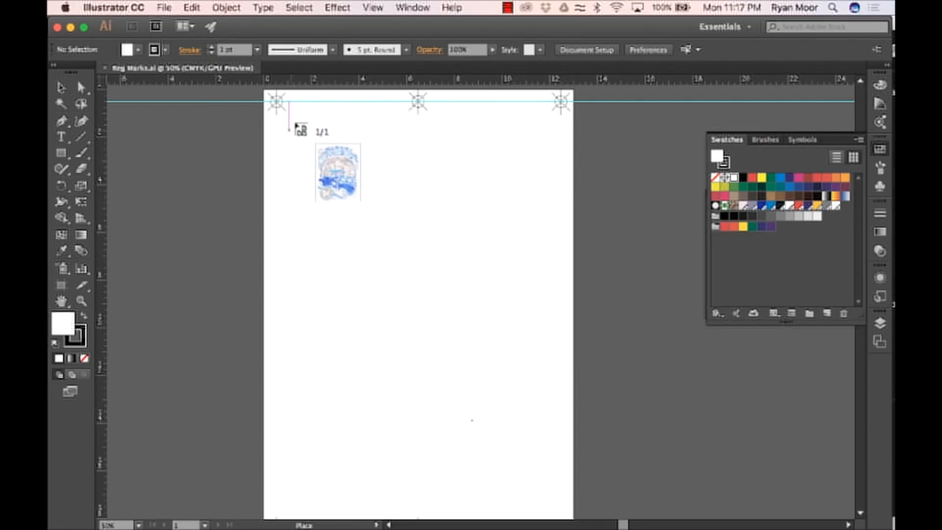
{"action": "left_click", "coordinate": [284, 122]}
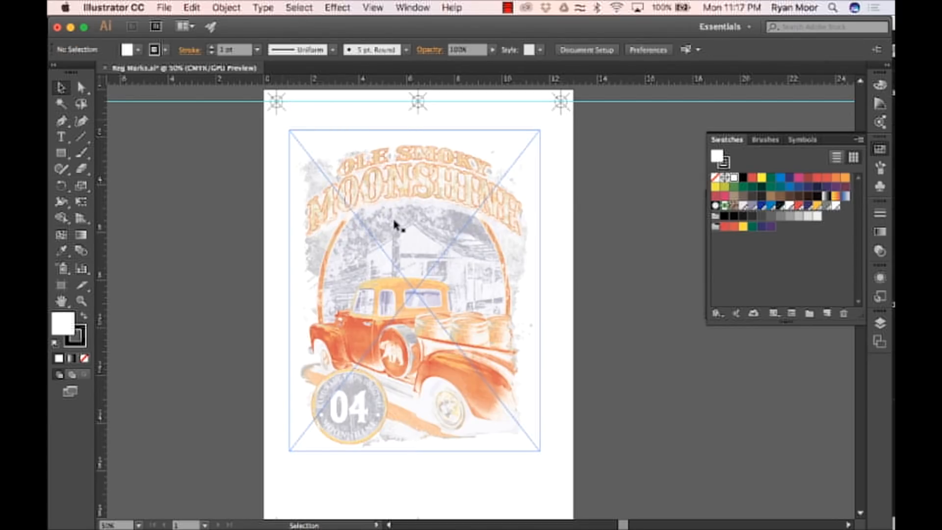
Move the placed truck artwork so it is centred horizontally on the artboard, between the upper and lower registration marks
{"action": "left_click_drag", "start_coordinate": [396, 221], "coordinate": [398, 267]}
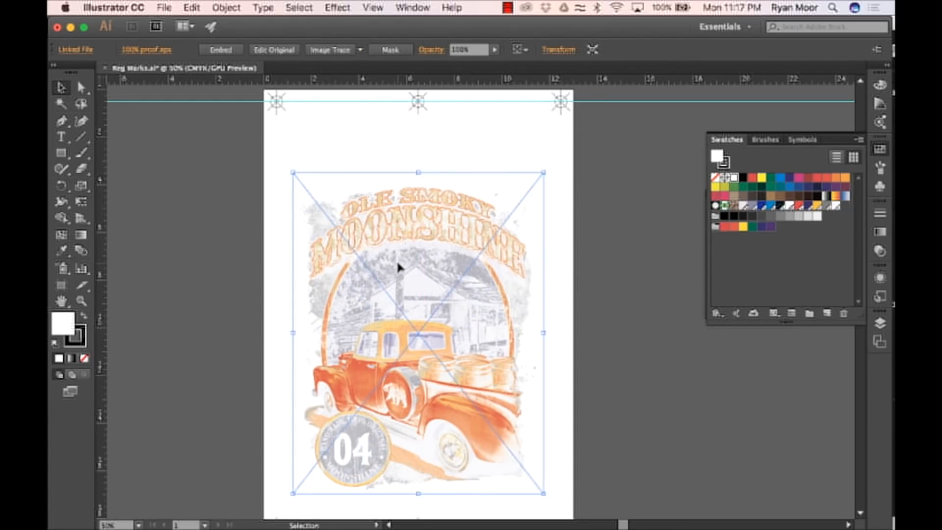
{"action": "scroll", "coordinate": [399, 265], "scroll_direction": "down", "scroll_amount": 6}
{"action": "scroll", "coordinate": [400, 267], "scroll_direction": "left", "scroll_amount": 2}
{"action": "scroll", "coordinate": [400, 265], "scroll_direction": "up", "scroll_amount": 5}
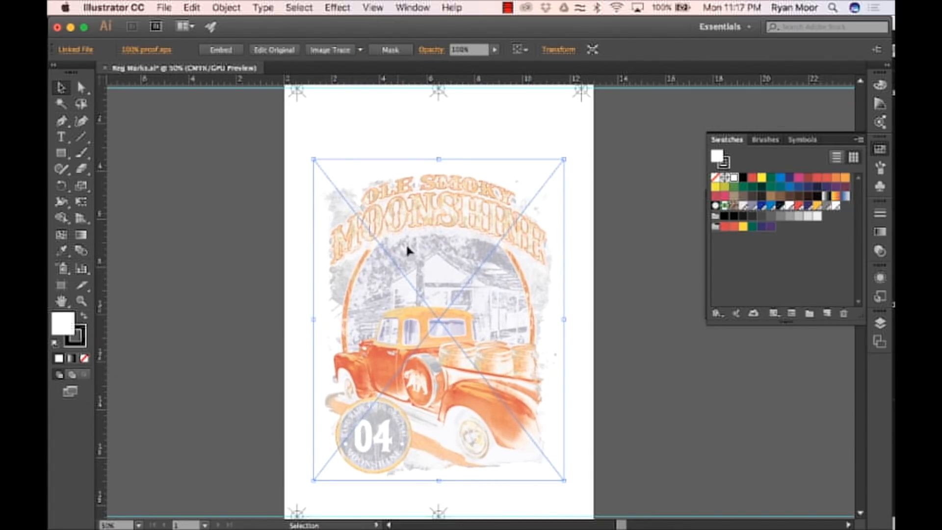
{"action": "left_click_drag", "start_coordinate": [439, 228], "coordinate": [435, 192]}
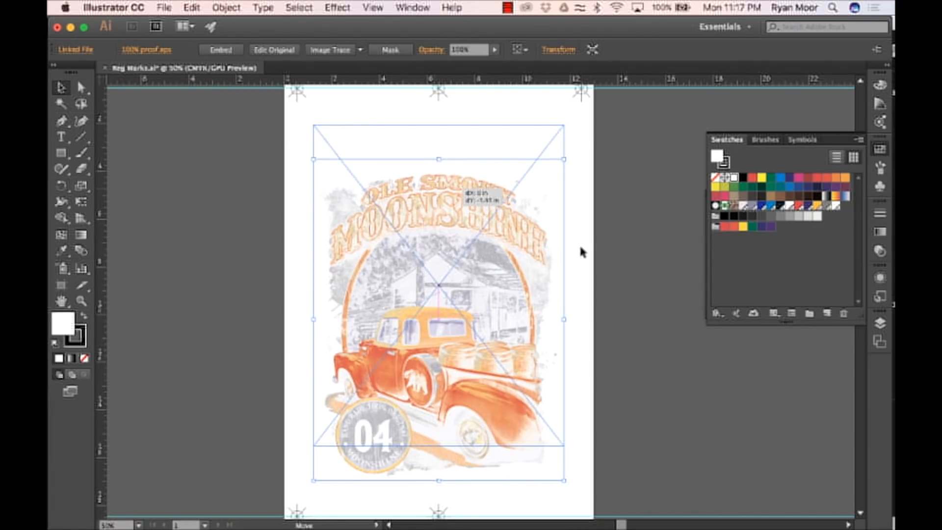
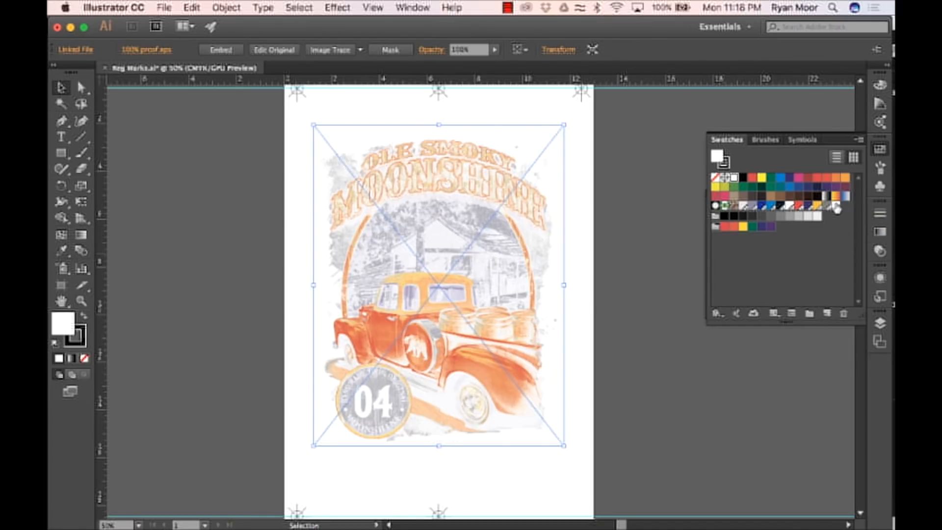
{"action": "left_click", "coordinate": [537, 499]}
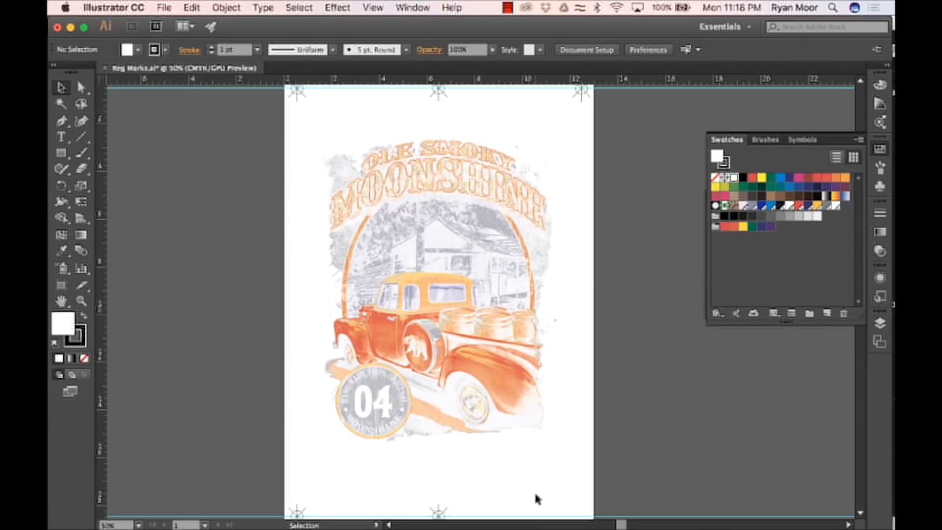
Bring the R logo from the Ryonet logomark EPS into Reg Marks.ai and fill its R shapes with the #1 Underbase swatch
{"action": "left_click", "coordinate": [165, 11]}
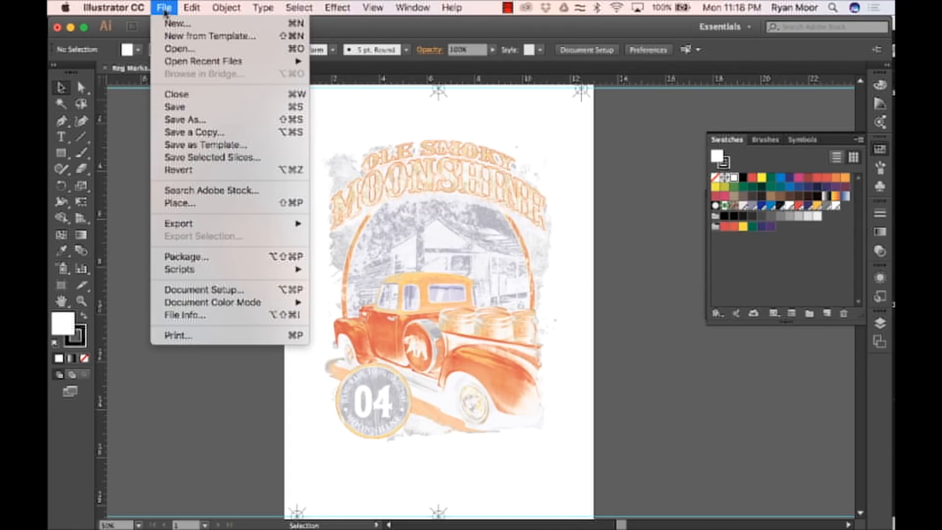
{"action": "left_click", "coordinate": [180, 50]}
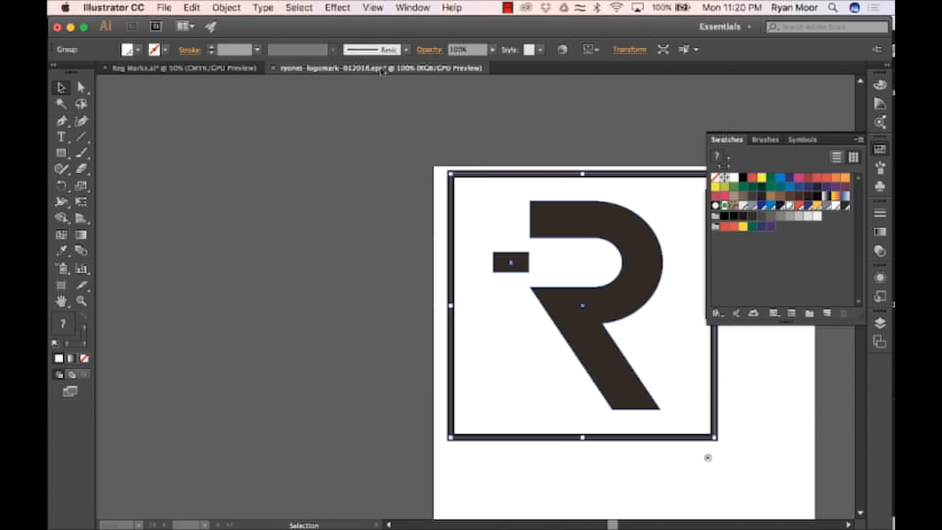
{"action": "left_click", "coordinate": [239, 68]}
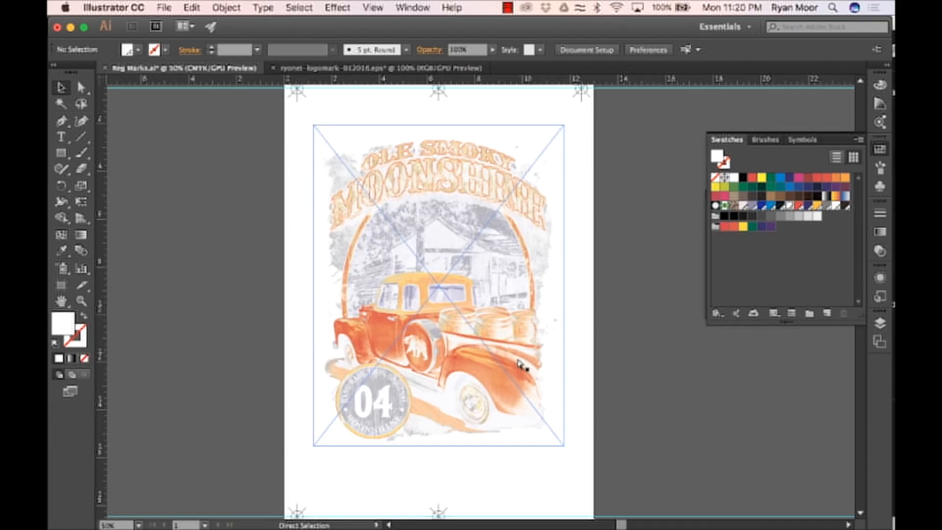
{"action": "key", "text": "super+v"}
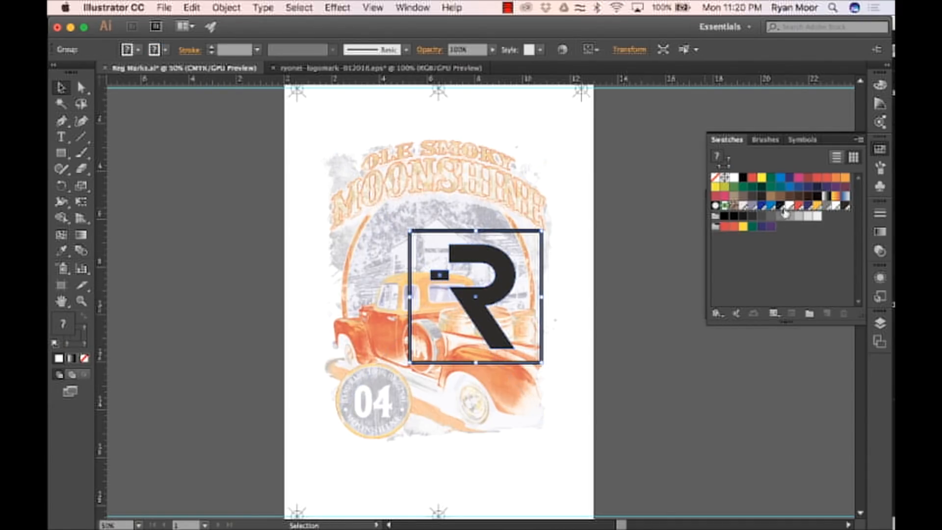
{"action": "left_click_drag", "start_coordinate": [791, 209], "coordinate": [511, 290]}
{"action": "left_click_drag", "start_coordinate": [787, 208], "coordinate": [435, 277]}
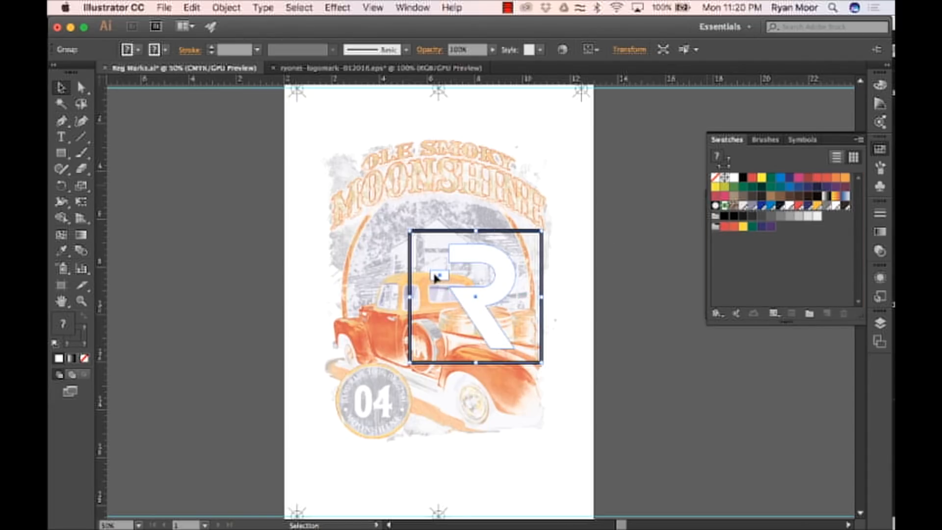
Ungroup the logo and place the R without its square frame, scaled down, over the artwork's lower-right corner
{"action": "right_click", "coordinate": [460, 235]}
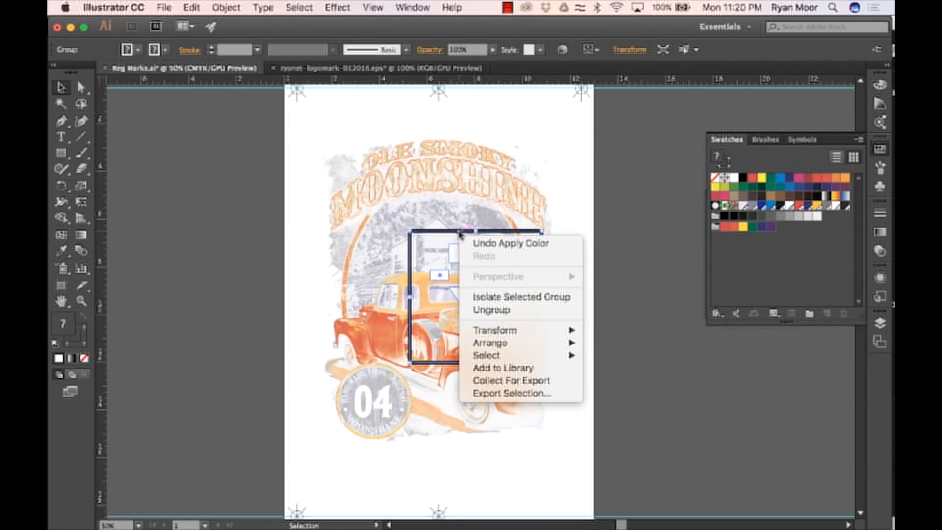
{"action": "left_click", "coordinate": [497, 313]}
{"action": "left_click_drag", "start_coordinate": [493, 331], "coordinate": [528, 425]}
{"action": "left_click", "coordinate": [525, 412]}
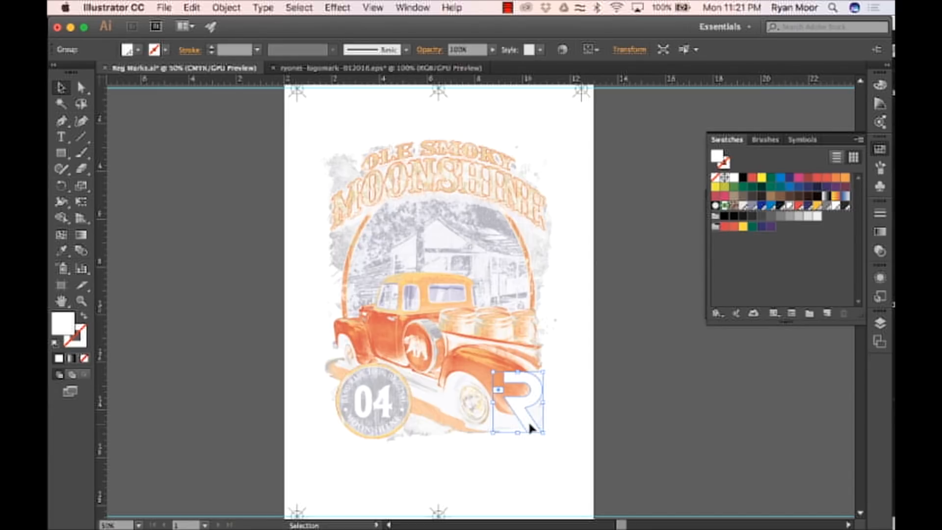
{"action": "key", "text": "Right"}
{"action": "key", "text": "Right"}
{"action": "key", "text": "Right"}
{"action": "key", "text": "Right"}
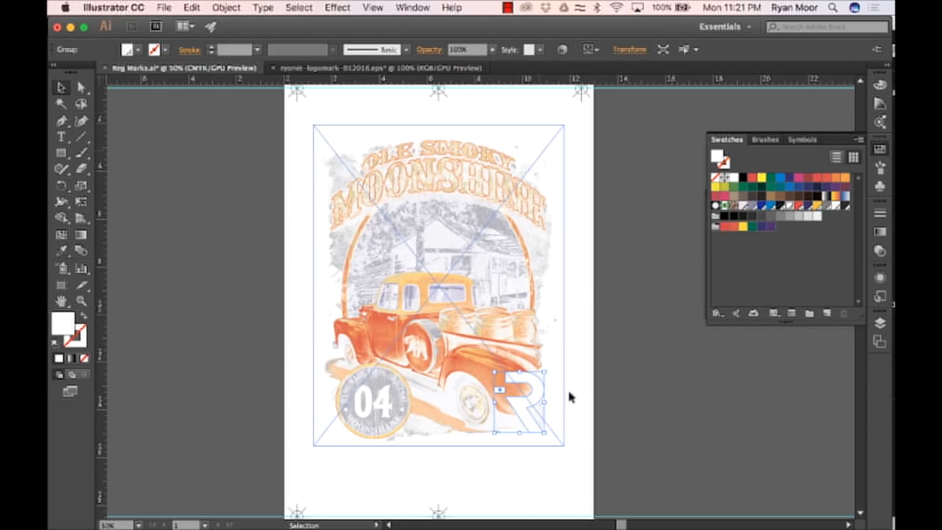
Set the cyan value of the #1 Underbase spot swatch to 9%
{"action": "double_click", "coordinate": [788, 210]}
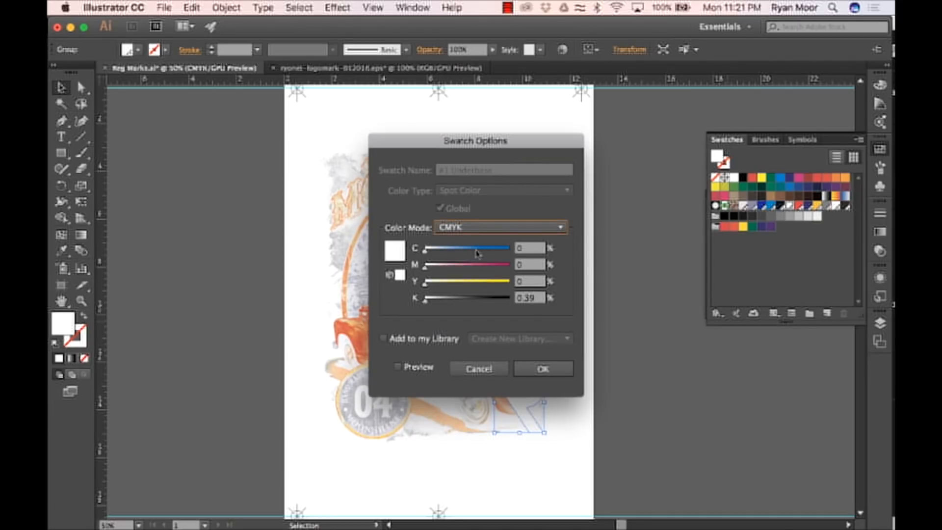
{"action": "left_click_drag", "start_coordinate": [425, 251], "coordinate": [433, 252]}
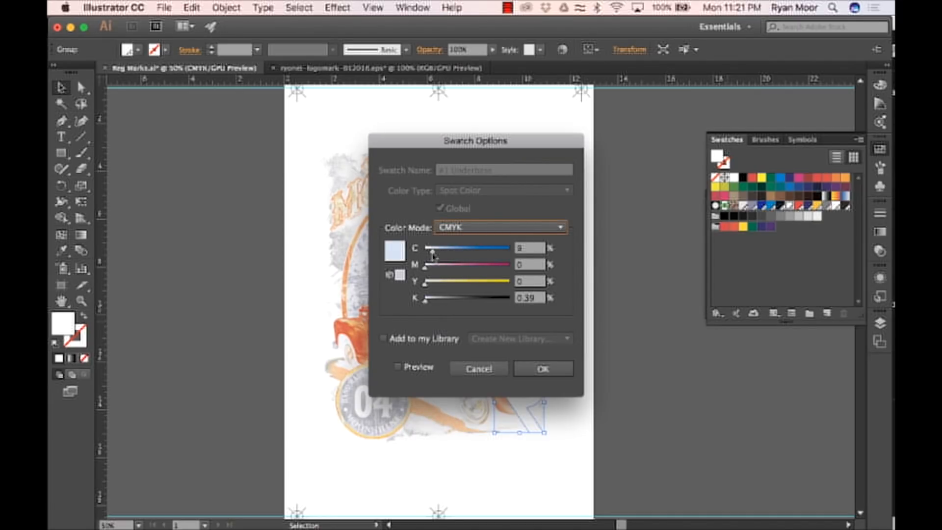
{"action": "left_click", "coordinate": [543, 369]}
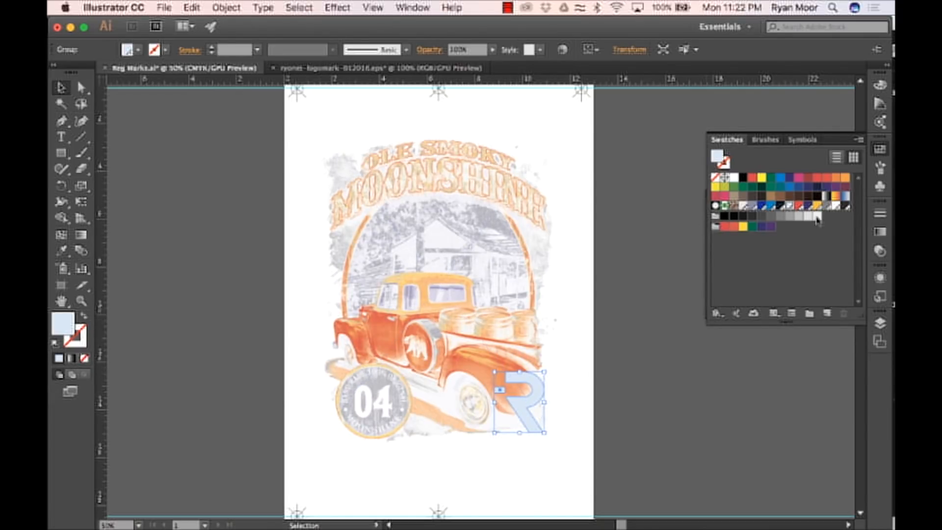
Set the cyan value of the #6 White Top spot swatch to 25%
{"action": "double_click", "coordinate": [836, 207]}
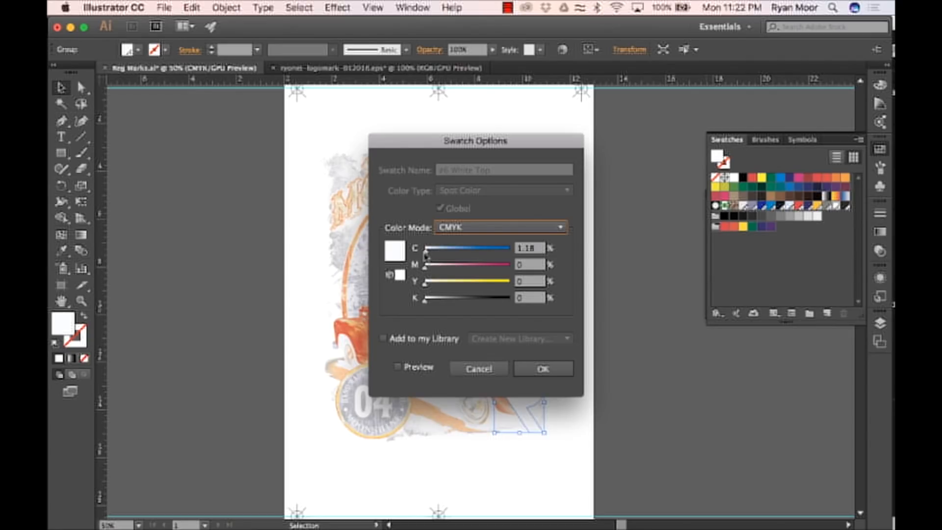
{"action": "left_click_drag", "start_coordinate": [426, 251], "coordinate": [446, 251]}
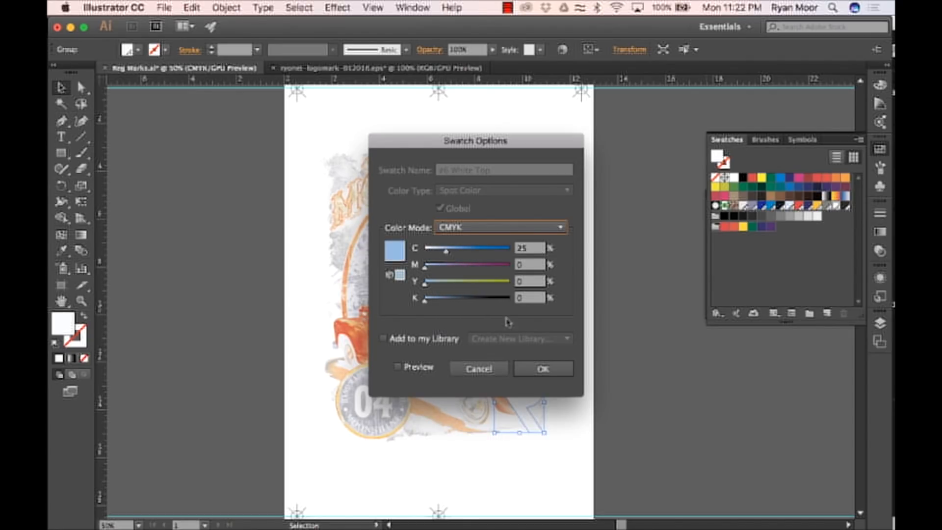
{"action": "left_click", "coordinate": [537, 376]}
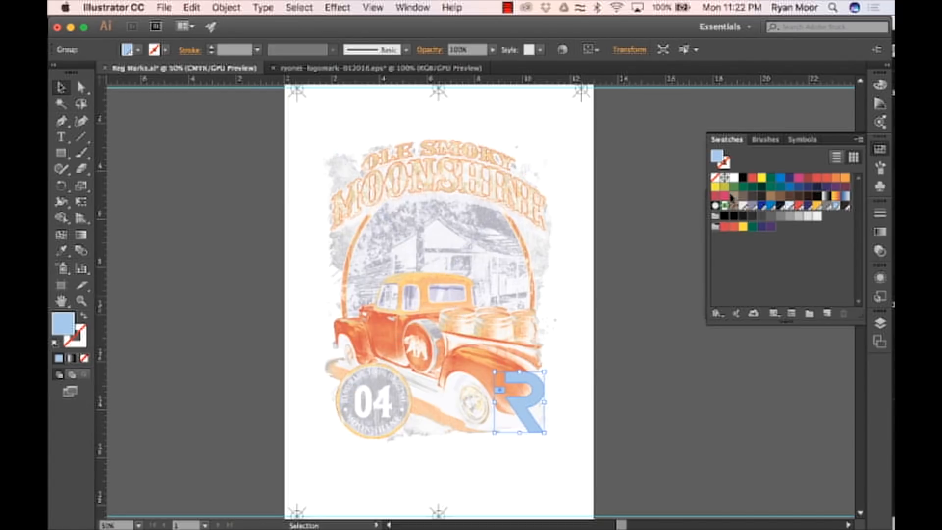
Fill the R with #1 Underbase again and position a pasted copy exactly over the original
{"action": "left_click", "coordinate": [788, 207]}
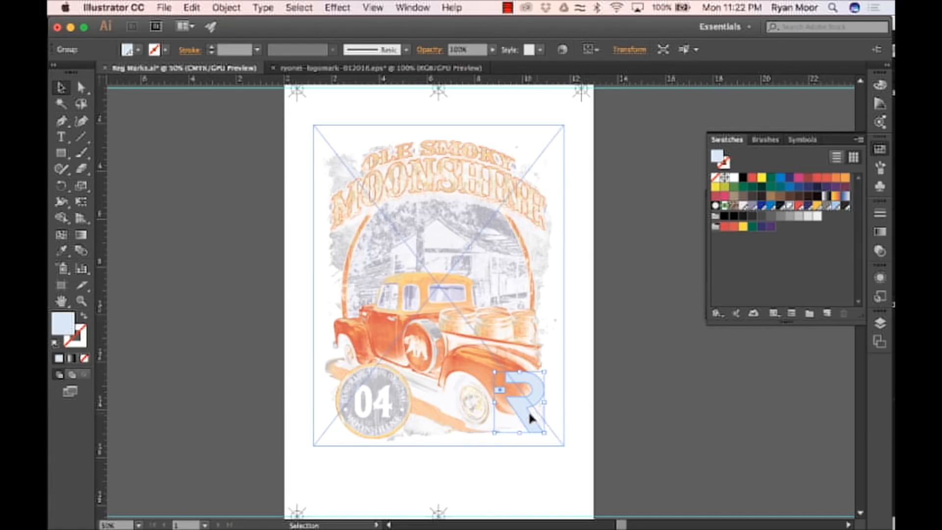
{"action": "key", "text": "a"}
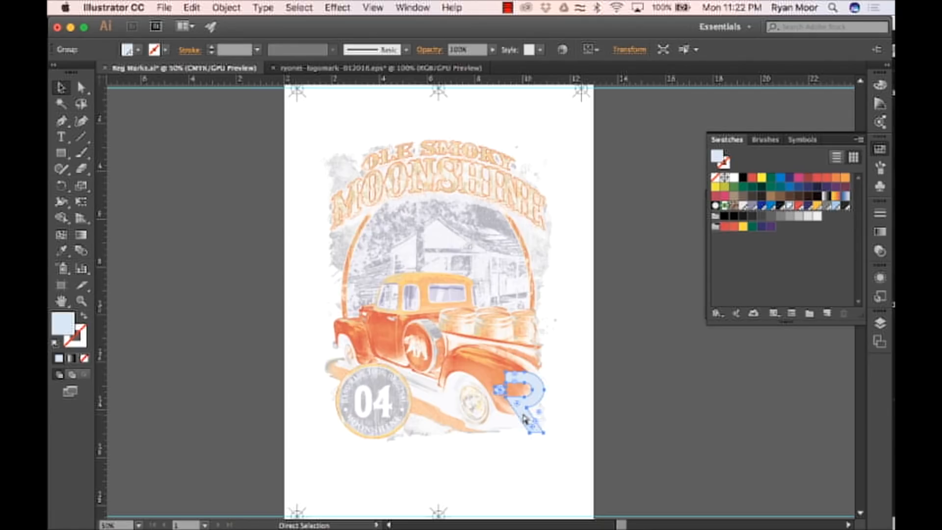
{"action": "key", "text": "super+v"}
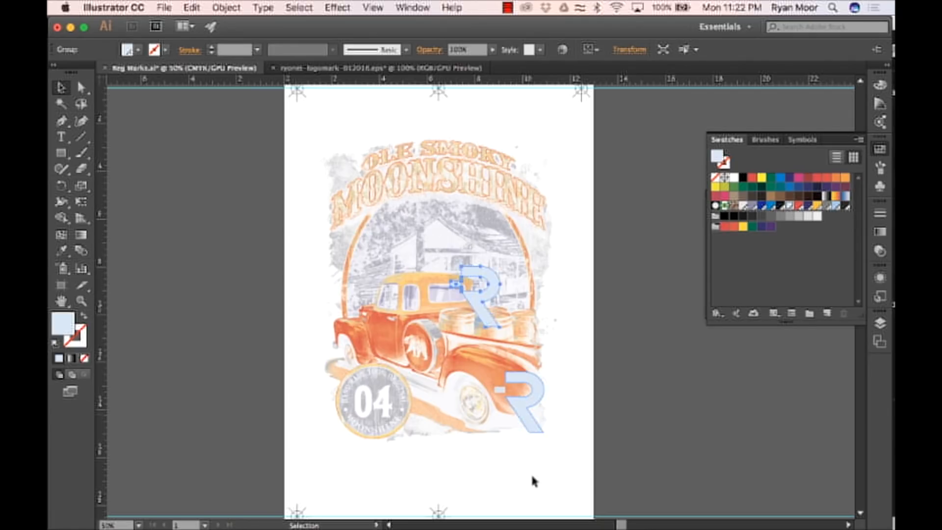
{"action": "left_click", "coordinate": [532, 482]}
{"action": "left_click_drag", "start_coordinate": [469, 264], "coordinate": [520, 407]}
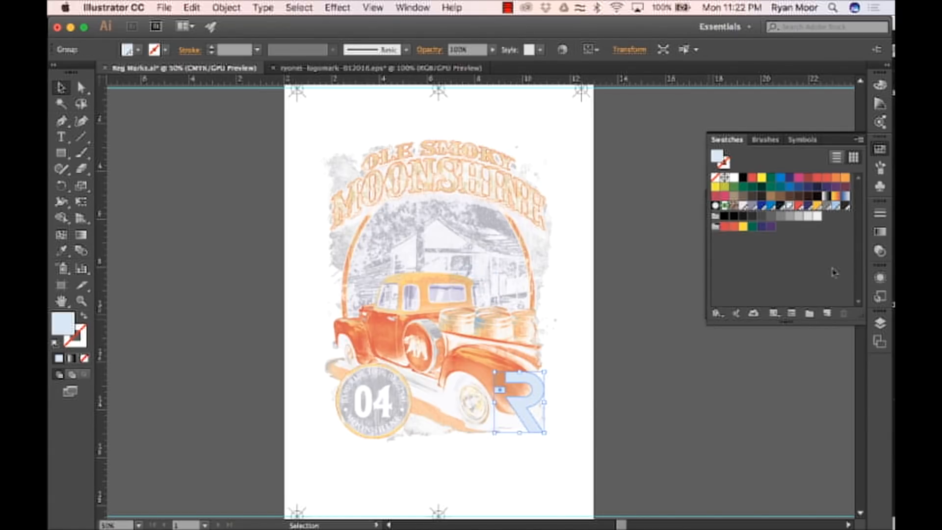
Fill the R copy with the #6 White Top spot colour and add a 0.5 pt stroke in the same colour
{"action": "left_click", "coordinate": [837, 208]}
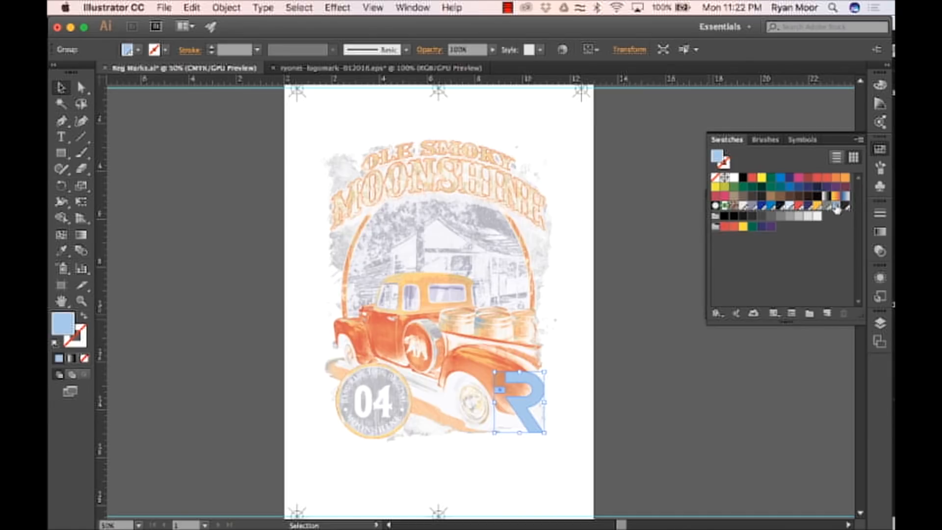
{"action": "left_click", "coordinate": [166, 51]}
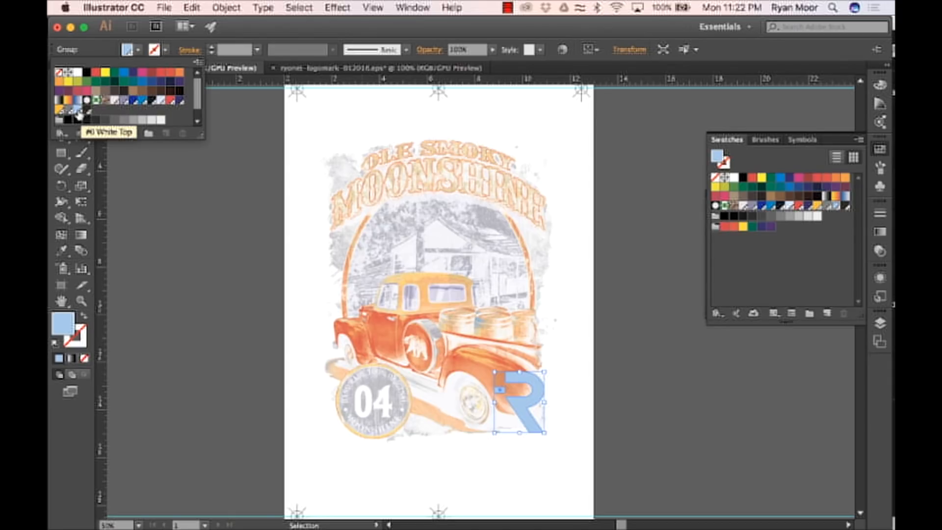
{"action": "left_click", "coordinate": [77, 111]}
{"action": "left_click", "coordinate": [259, 55]}
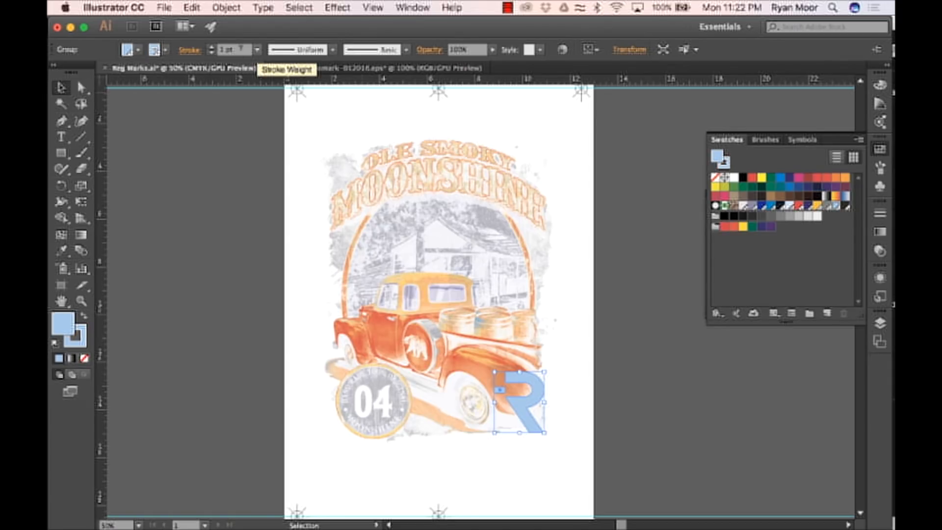
{"action": "left_click", "coordinate": [212, 53]}
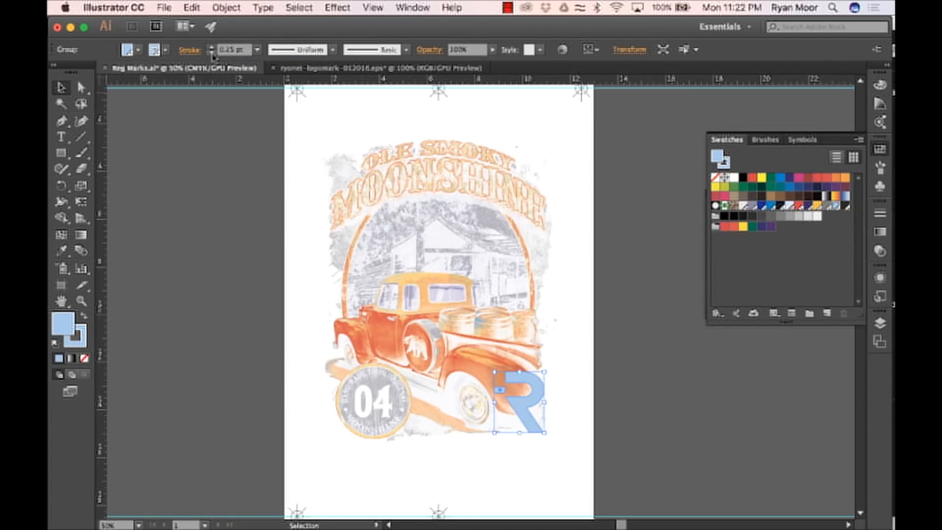
{"action": "left_click", "coordinate": [212, 47]}
Set both the fill and the stroke of the R copy to overprint
{"action": "left_click", "coordinate": [411, 9]}
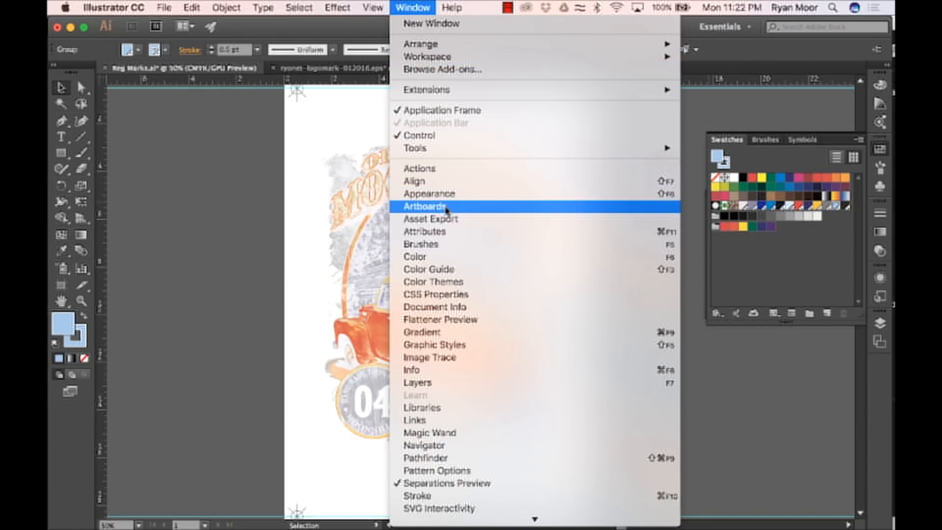
{"action": "left_click", "coordinate": [433, 237]}
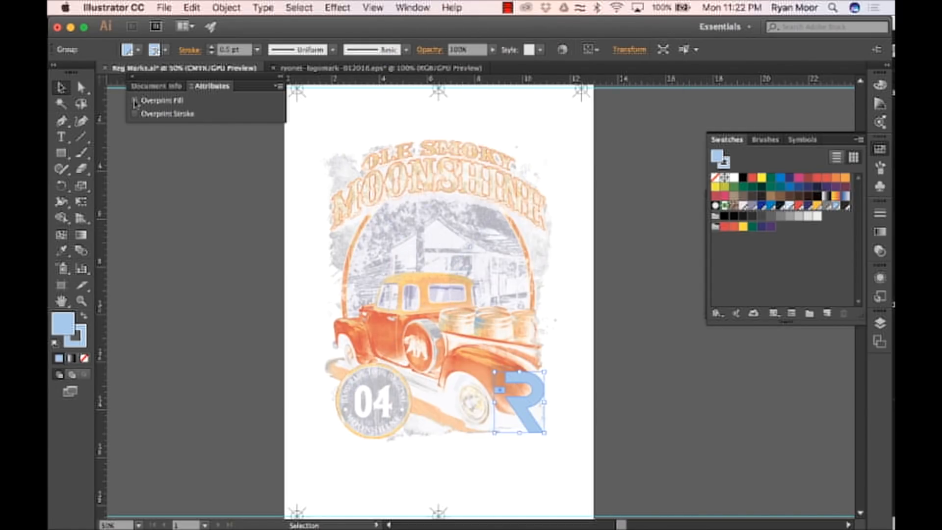
{"action": "left_click", "coordinate": [135, 100]}
Bring up the separations preview clear of the swatches and turn on Overprint Preview
{"action": "left_click", "coordinate": [410, 7]}
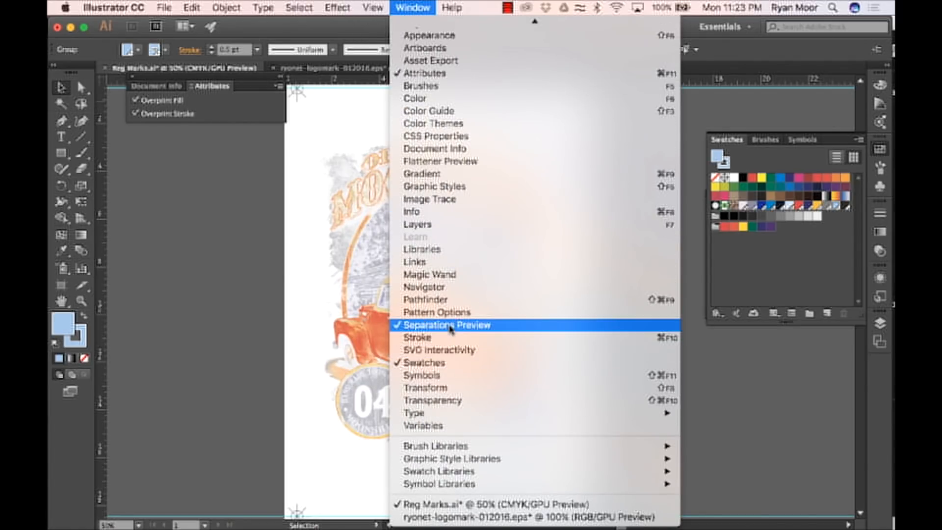
{"action": "left_click", "coordinate": [442, 328]}
{"action": "left_click", "coordinate": [420, 5]}
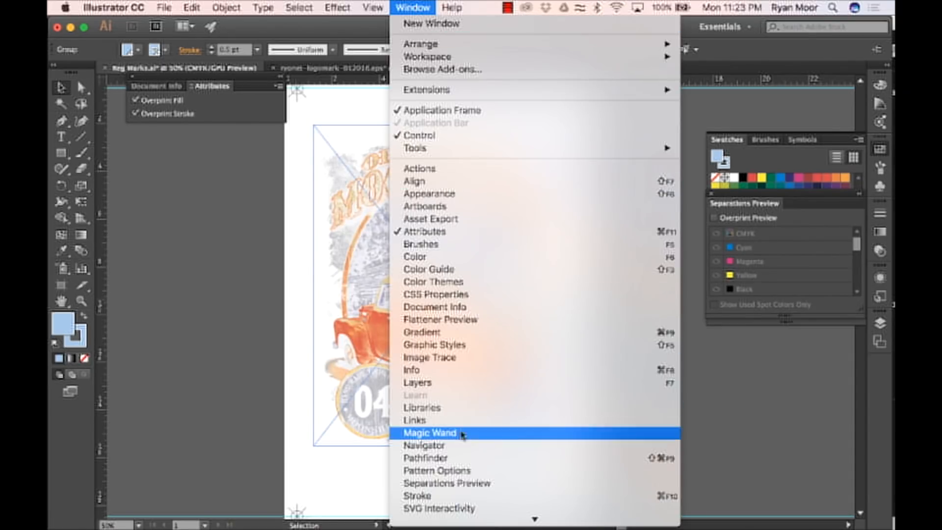
{"action": "left_click", "coordinate": [459, 483]}
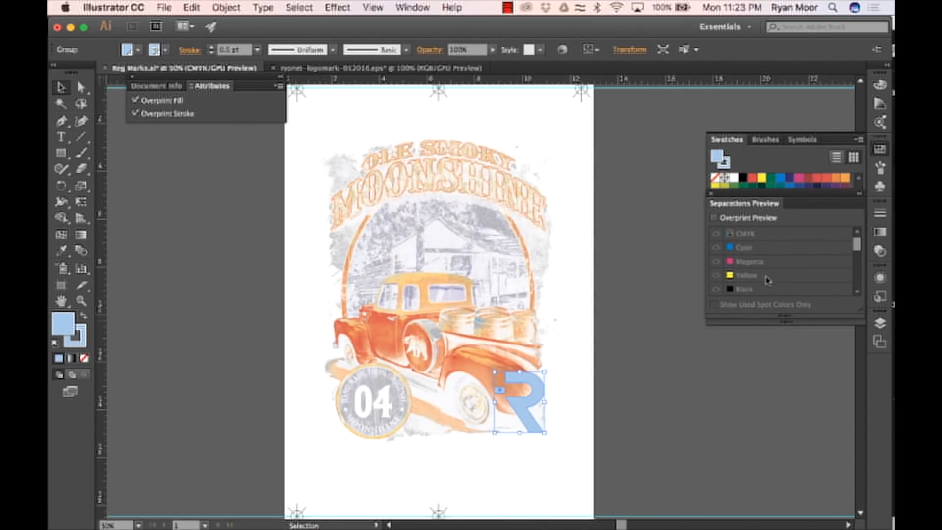
{"action": "left_click_drag", "start_coordinate": [801, 194], "coordinate": [748, 203]}
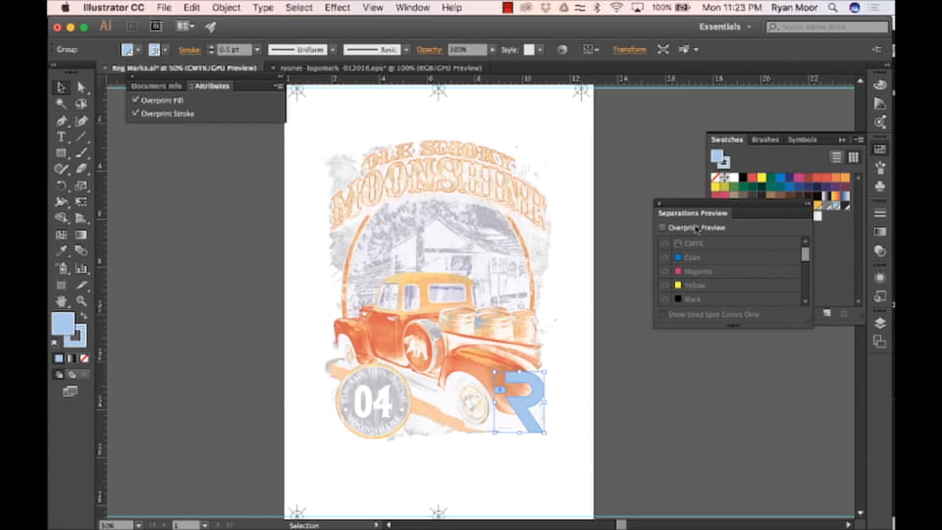
{"action": "left_click", "coordinate": [664, 228]}
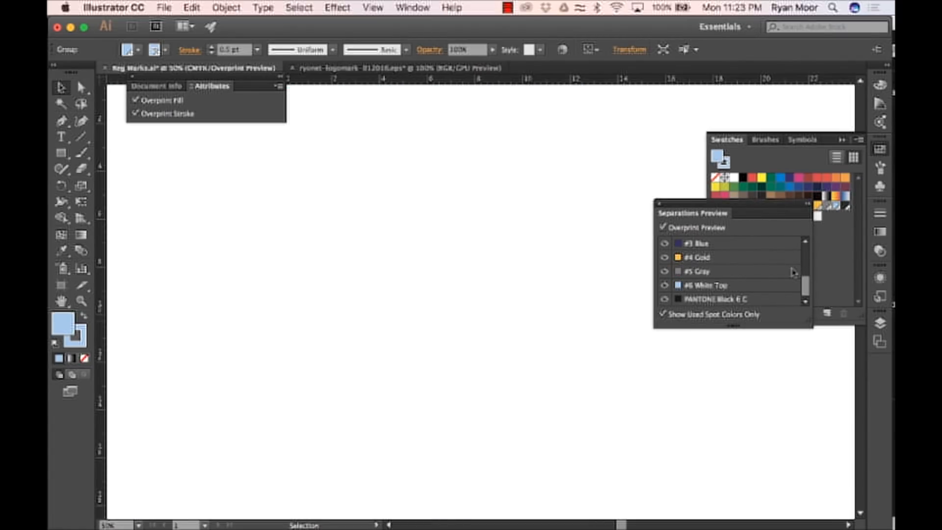
Hide the other spot inks in the separations preview to examine the #1 Underbase plate on its own
{"action": "scroll", "coordinate": [704, 278], "scroll_direction": "up", "scroll_amount": 5}
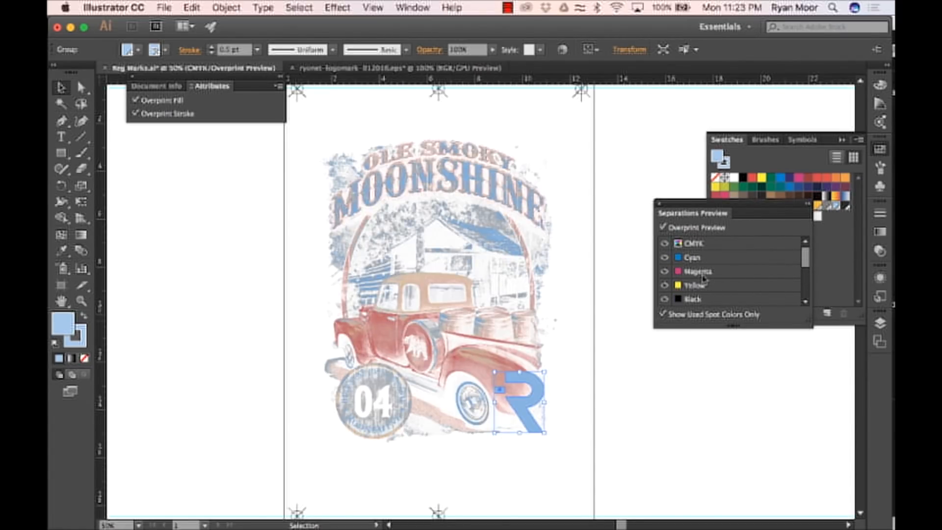
{"action": "scroll", "coordinate": [679, 252], "scroll_direction": "down", "scroll_amount": 5}
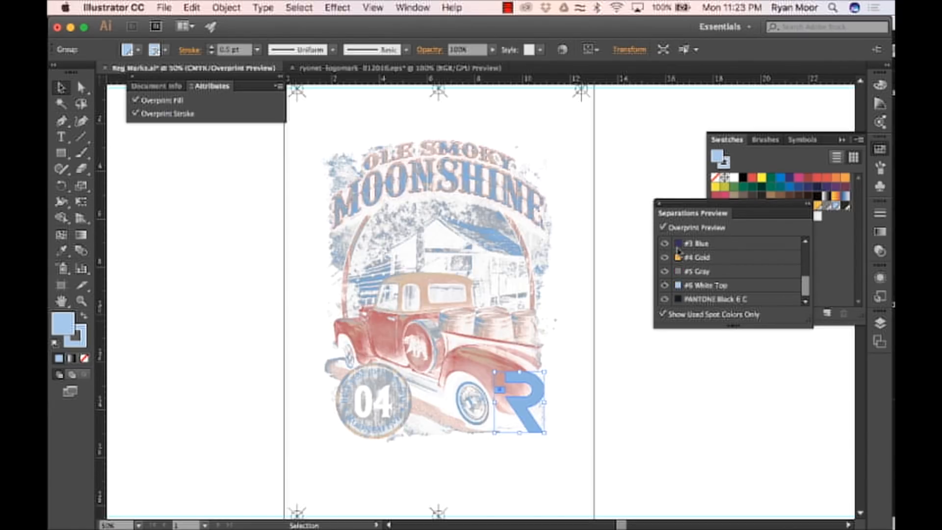
{"action": "scroll", "coordinate": [679, 251], "scroll_direction": "up", "scroll_amount": 2}
{"action": "left_click", "coordinate": [665, 258]}
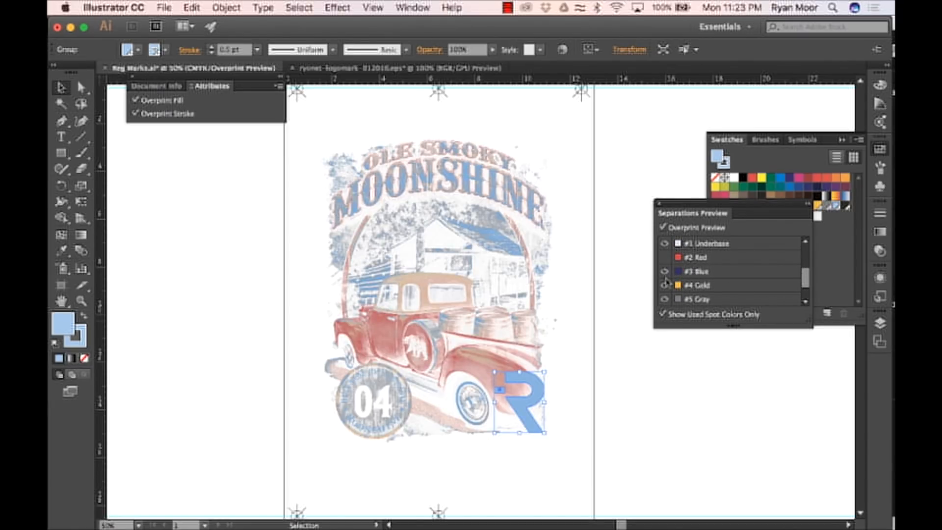
{"action": "left_click", "coordinate": [664, 271]}
{"action": "left_click", "coordinate": [664, 285]}
{"action": "left_click", "coordinate": [664, 299]}
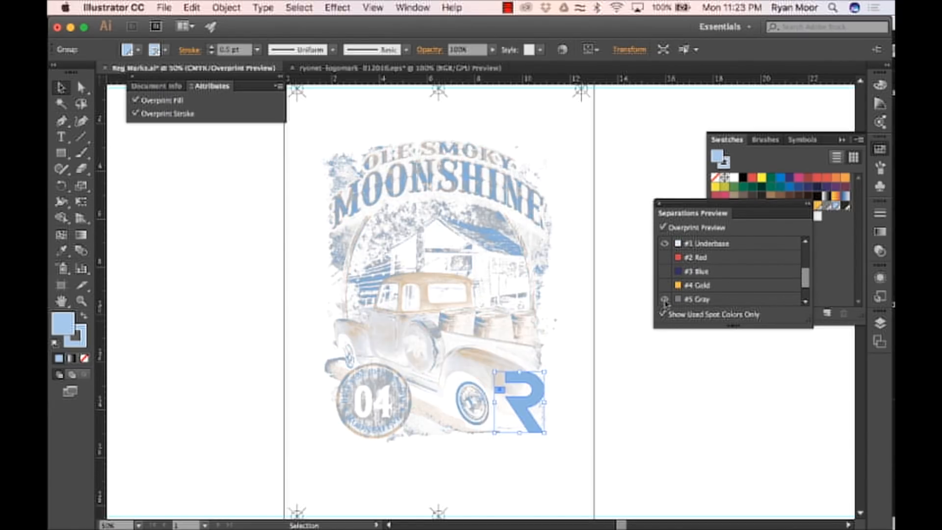
{"action": "scroll", "coordinate": [665, 300], "scroll_direction": "down", "scroll_amount": 2}
{"action": "left_click", "coordinate": [665, 299]}
{"action": "left_click", "coordinate": [665, 285]}
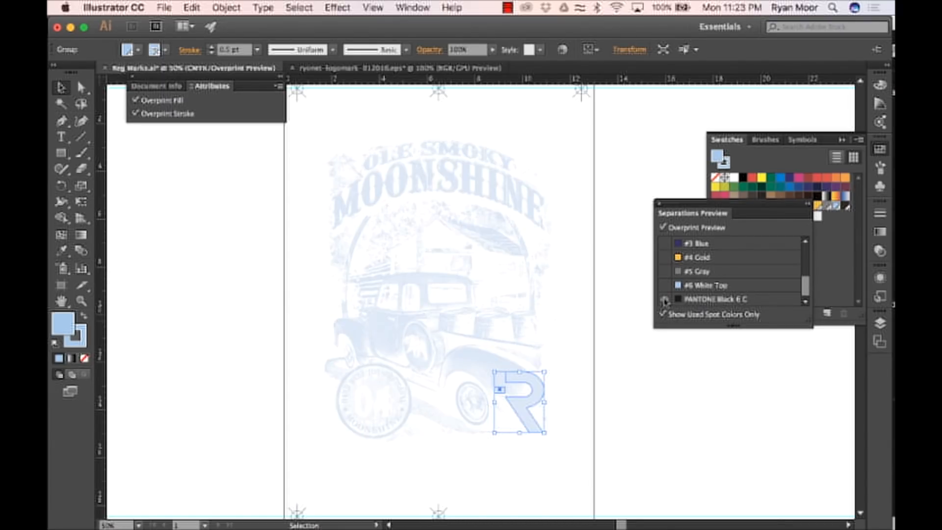
{"action": "scroll", "coordinate": [675, 290], "scroll_direction": "up", "scroll_amount": 5}
{"action": "scroll", "coordinate": [672, 285], "scroll_direction": "down", "scroll_amount": 2}
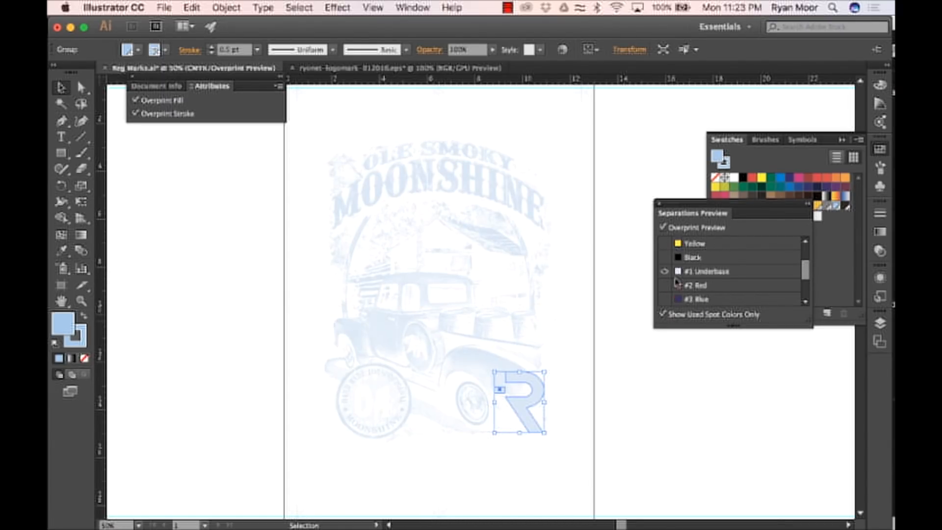
Show the #2 Red, #3 Blue, #4 Gold, #5 Gray and #6 White Top plates again one by one to examine the build-up
{"action": "left_click", "coordinate": [665, 273]}
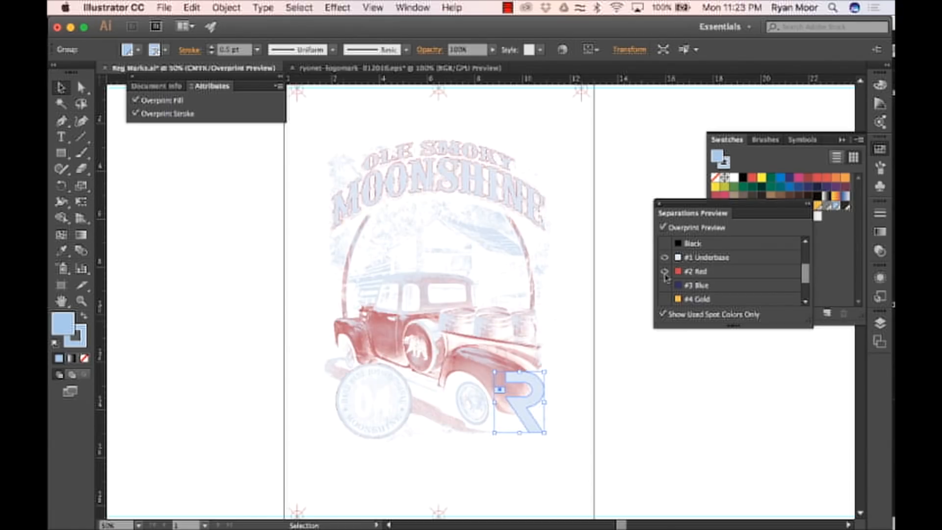
{"action": "scroll", "coordinate": [665, 292], "scroll_direction": "down", "scroll_amount": 2}
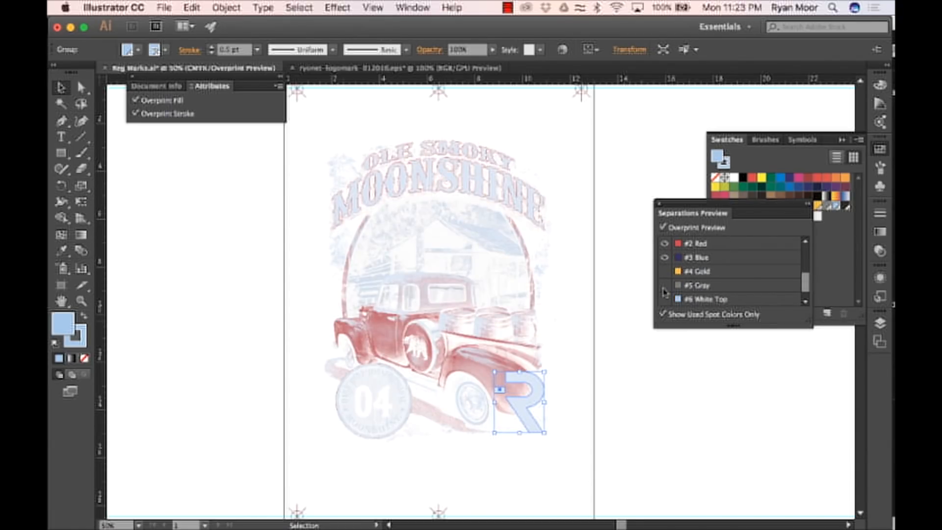
{"action": "left_click", "coordinate": [665, 272]}
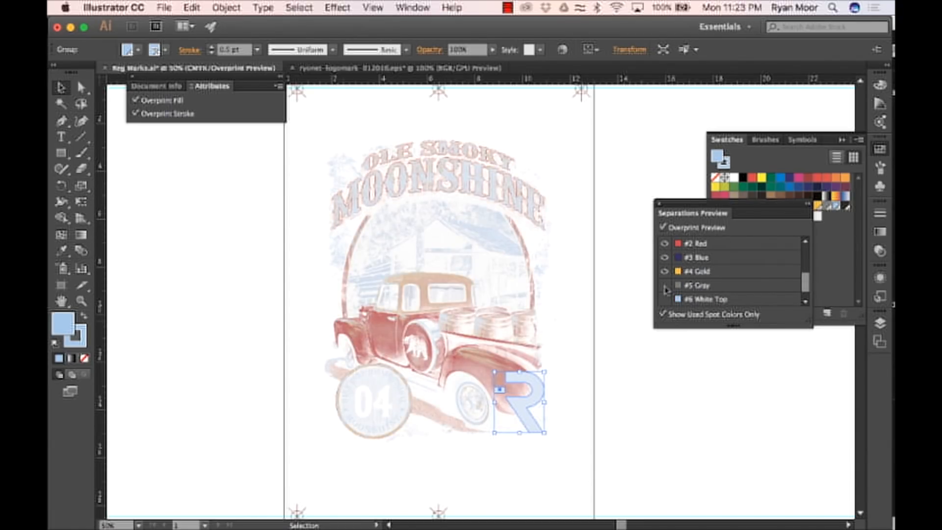
{"action": "left_click", "coordinate": [665, 287]}
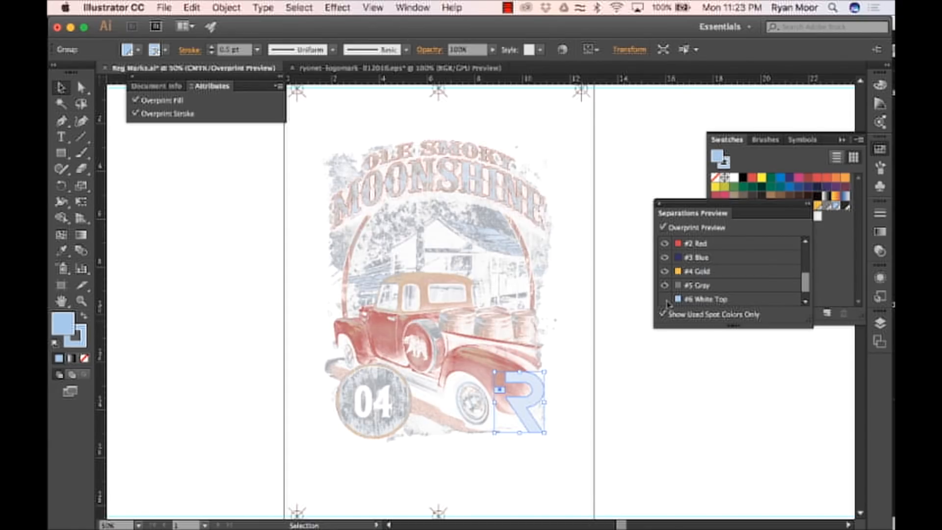
{"action": "left_click", "coordinate": [665, 298]}
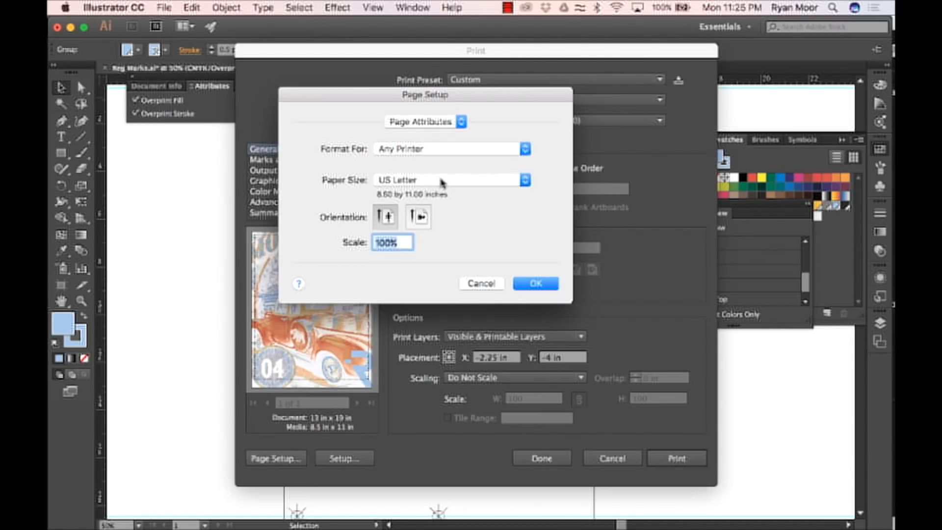
Choose the Untitled custom paper size in the page setup and set its height to 14 in
{"action": "left_click", "coordinate": [442, 181]}
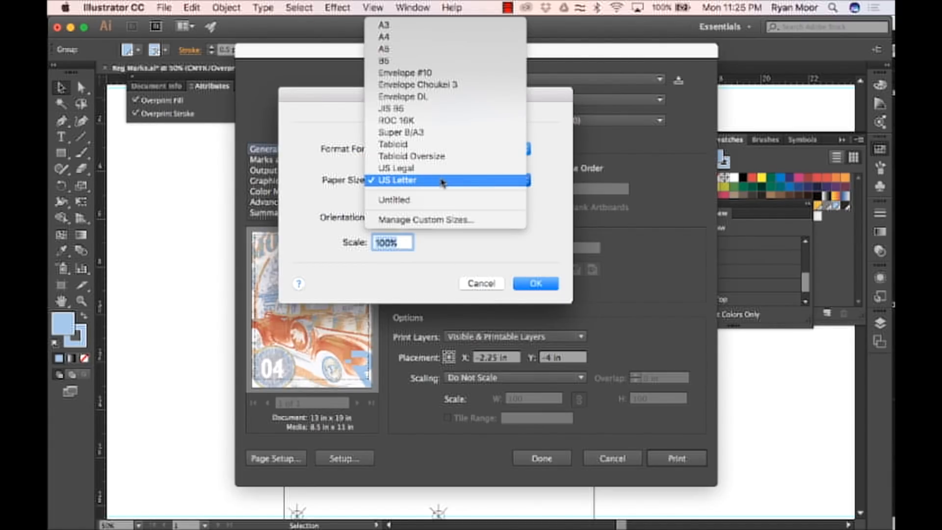
{"action": "left_click", "coordinate": [421, 201]}
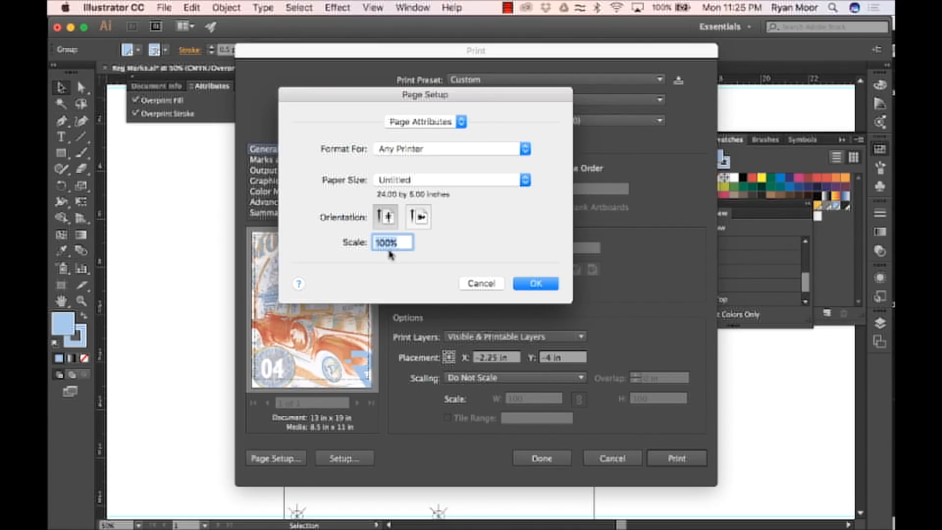
{"action": "left_click", "coordinate": [448, 201]}
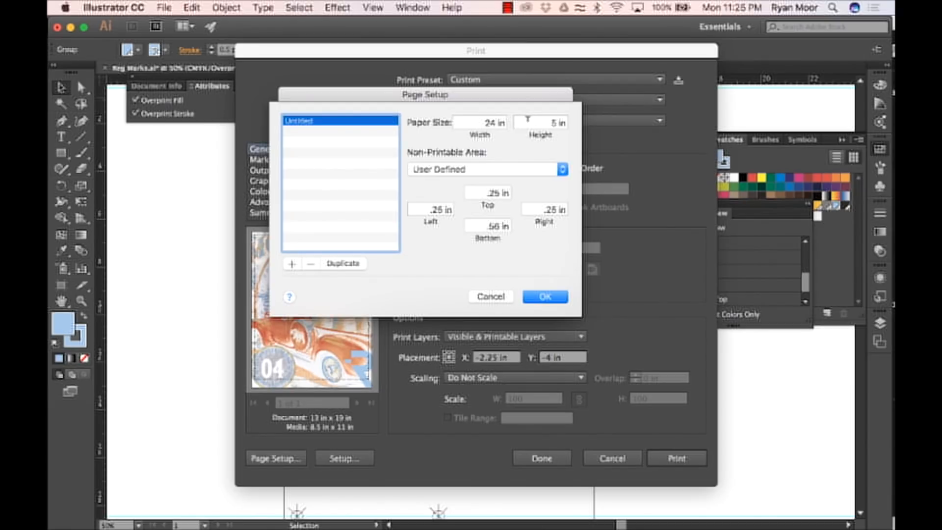
{"action": "left_click", "coordinate": [540, 122]}
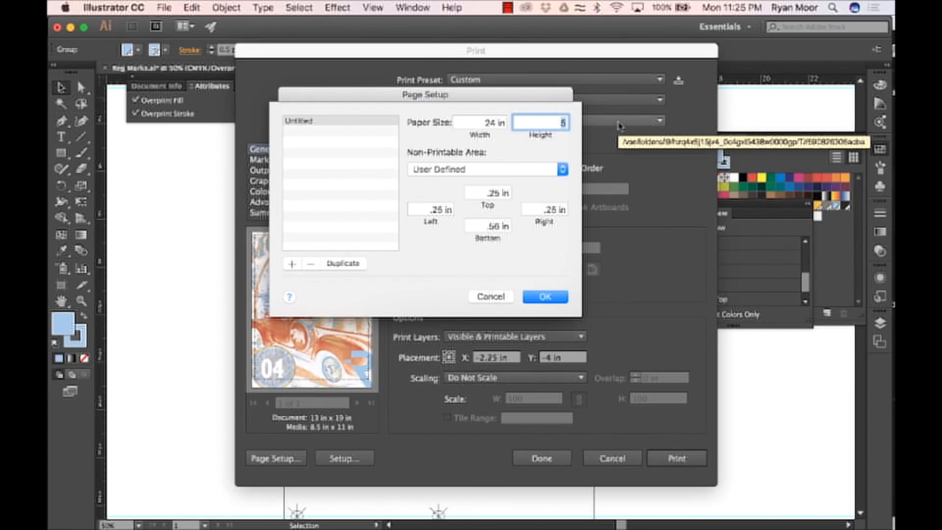
{"action": "type", "text": "14"}
{"action": "left_click", "coordinate": [545, 296]}
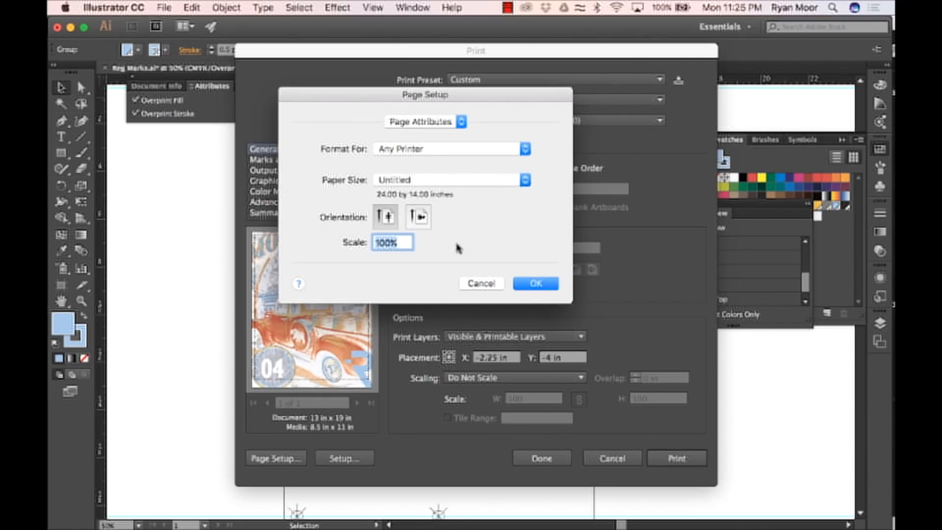
Set the page setup to landscape orientation so the artwork lies sideways on the 24 by 14 in media
{"action": "left_click", "coordinate": [418, 216]}
{"action": "left_click", "coordinate": [536, 284]}
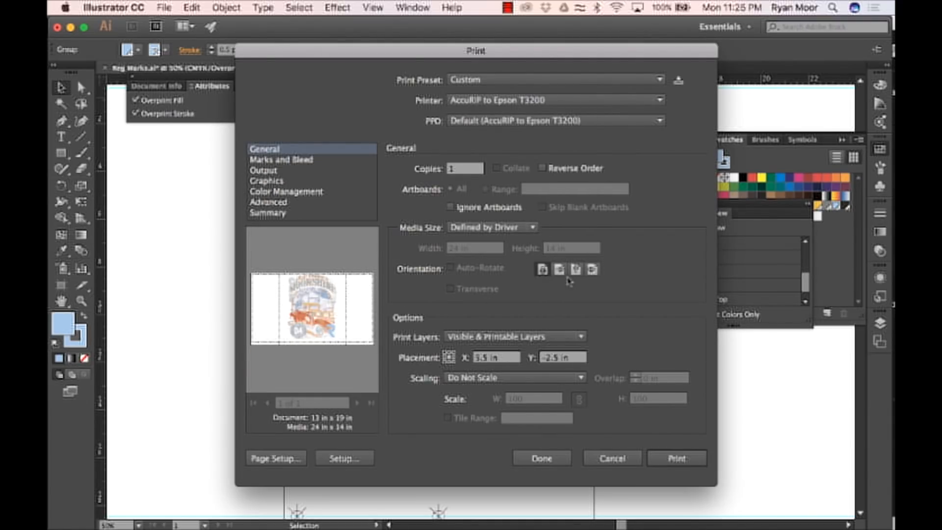
{"action": "left_click", "coordinate": [275, 460]}
{"action": "left_click", "coordinate": [495, 292]}
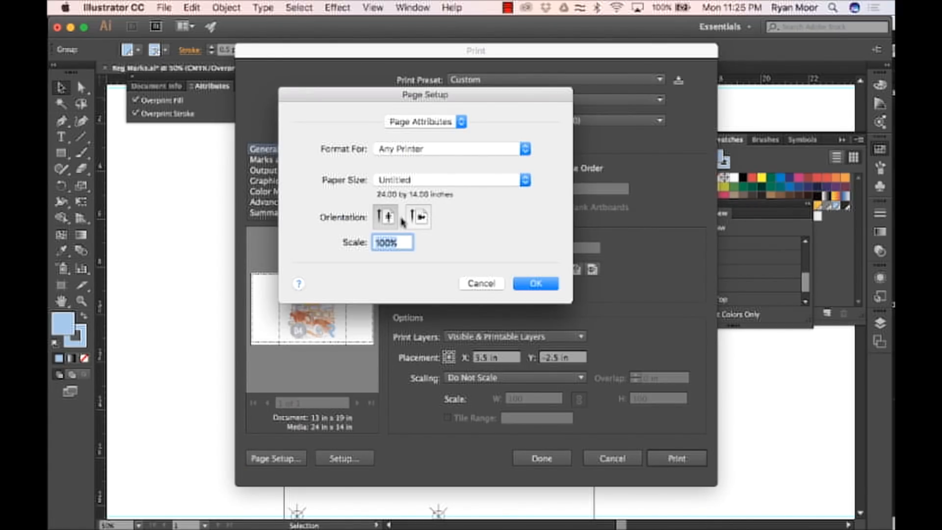
{"action": "left_click", "coordinate": [417, 218]}
{"action": "left_click", "coordinate": [540, 283]}
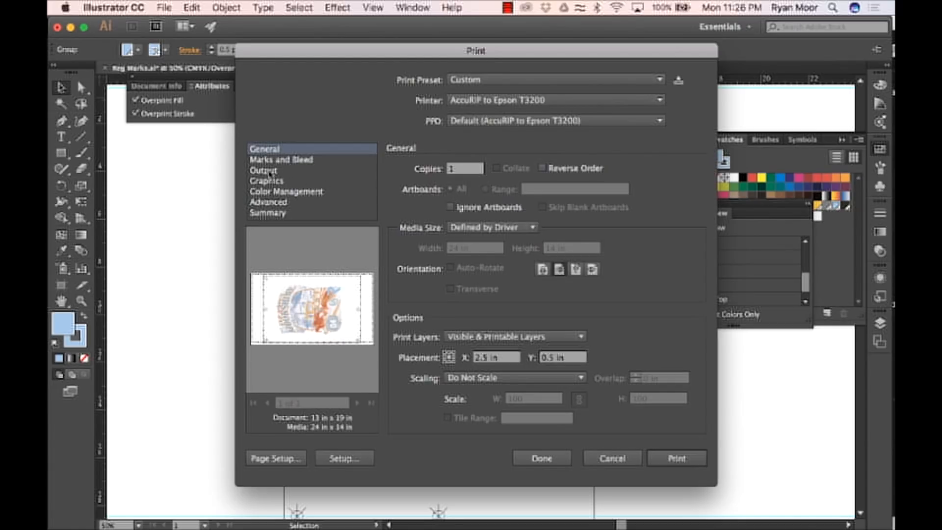
Set the print output mode to Separations (Host-Based), exclude the PANTONE Black 6 C ink, and check the other inks
{"action": "left_click", "coordinate": [269, 171]}
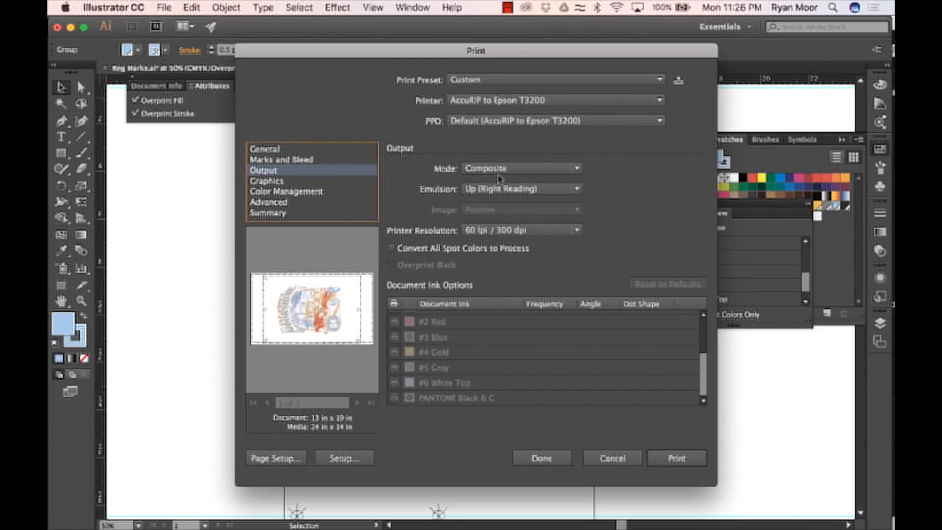
{"action": "left_click", "coordinate": [499, 171]}
{"action": "left_click", "coordinate": [494, 199]}
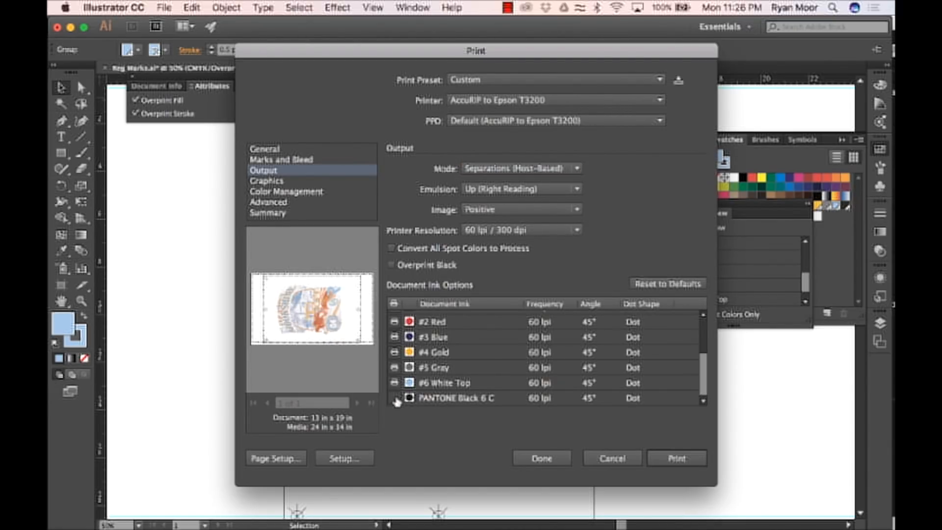
{"action": "scroll", "coordinate": [418, 380], "scroll_direction": "up", "scroll_amount": 5}
{"action": "scroll", "coordinate": [422, 380], "scroll_direction": "down", "scroll_amount": 4}
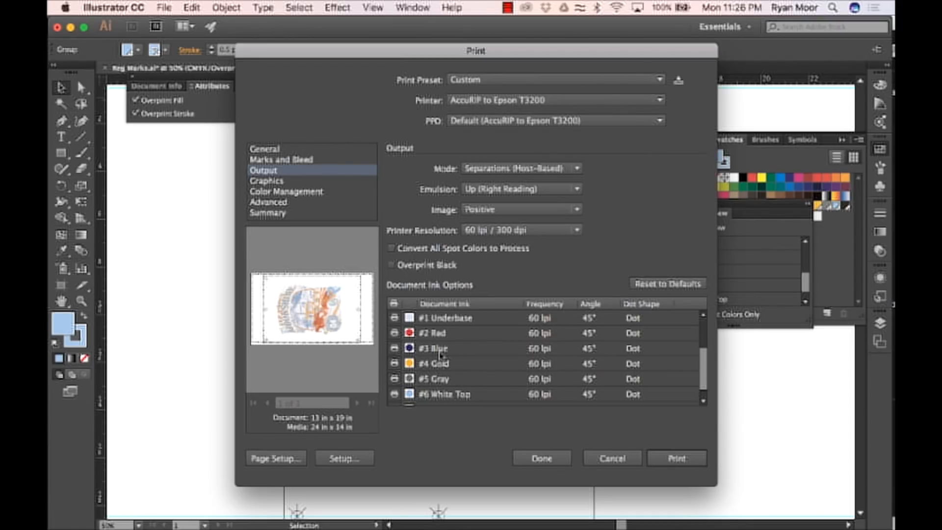
{"action": "scroll", "coordinate": [435, 369], "scroll_direction": "down", "scroll_amount": 1}
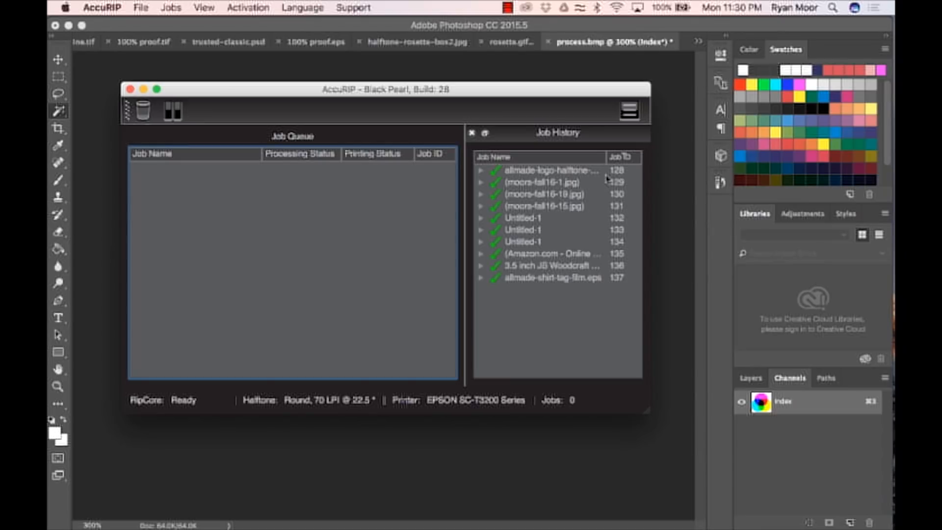
Open the AccuRIP configuration and keep EPSON SC-T3200 Series as the printer
{"action": "left_click_drag", "start_coordinate": [349, 92], "coordinate": [343, 85]}
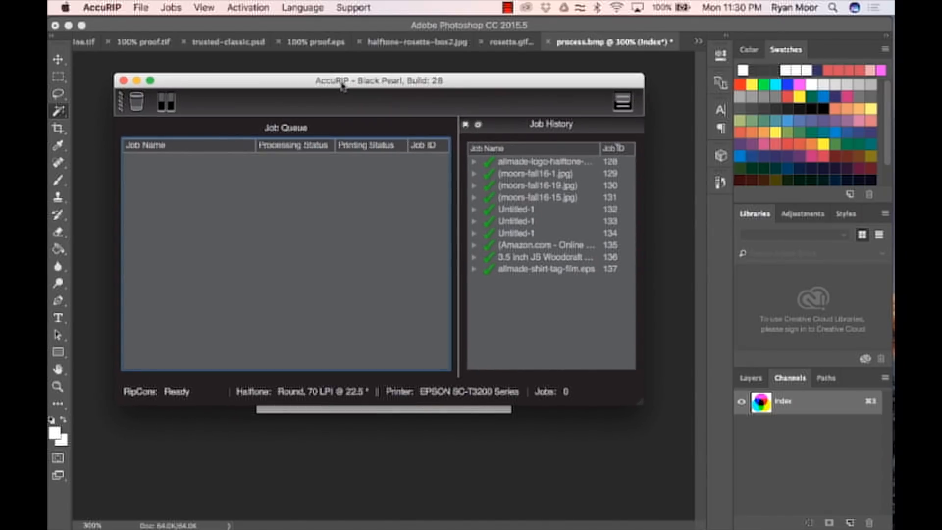
{"action": "left_click", "coordinate": [141, 8]}
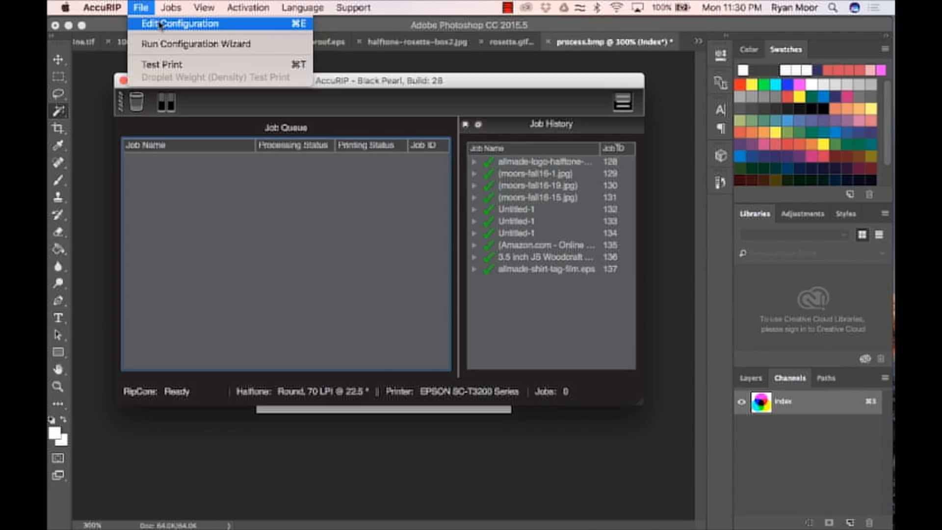
{"action": "left_click", "coordinate": [160, 24]}
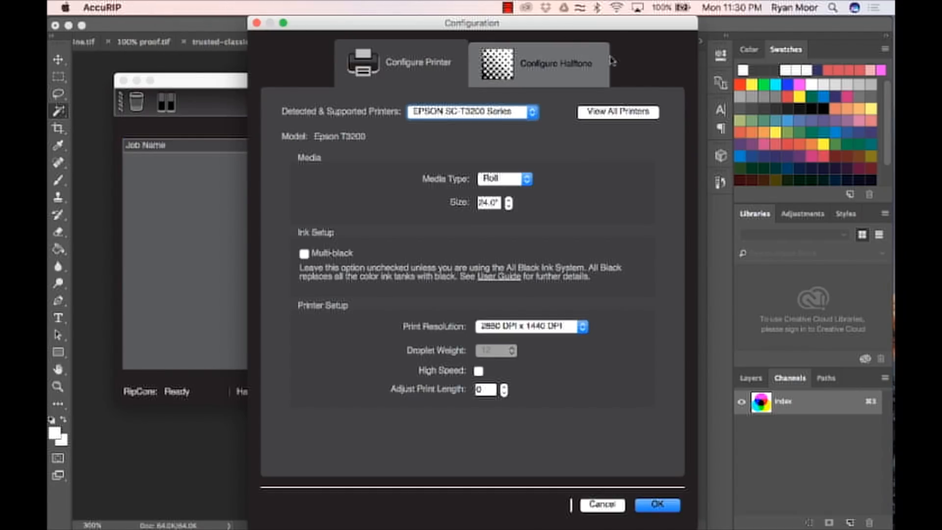
{"action": "left_click", "coordinate": [552, 69]}
{"action": "left_click", "coordinate": [406, 80]}
{"action": "left_click", "coordinate": [462, 113]}
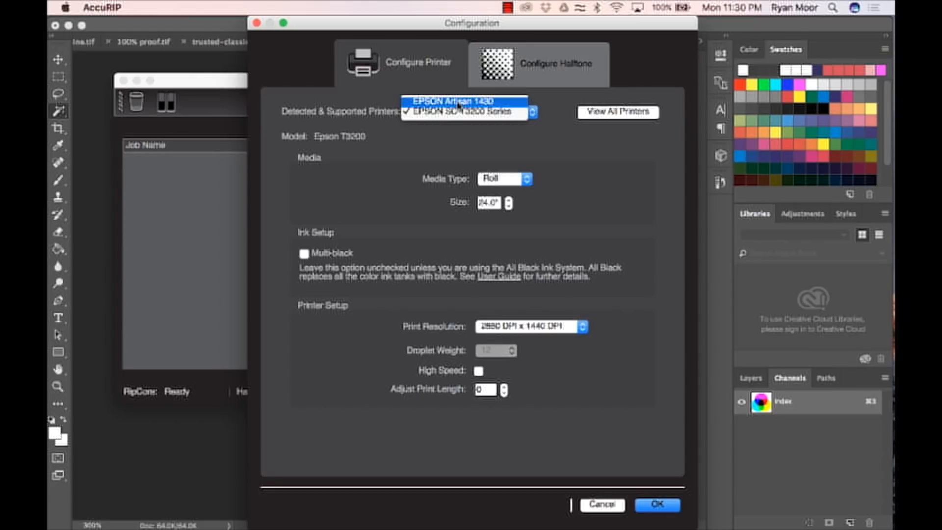
{"action": "left_click", "coordinate": [460, 113]}
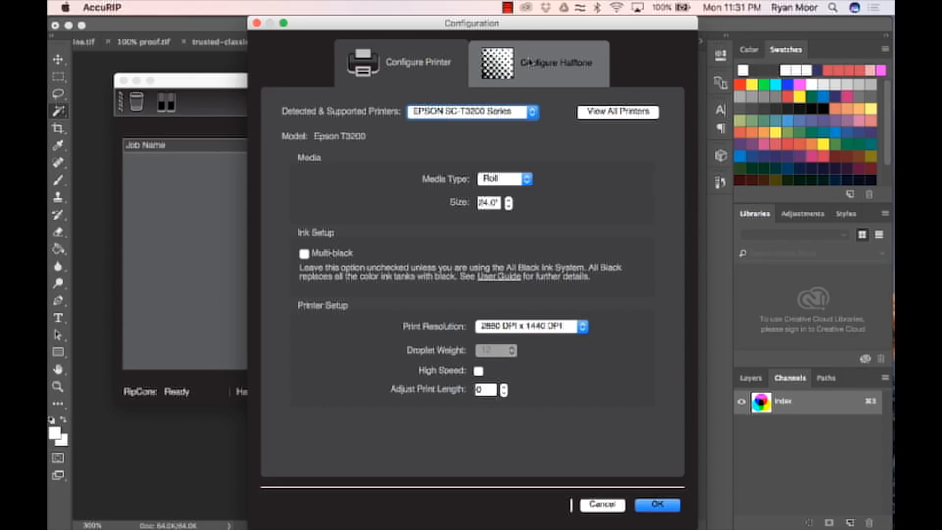
Set the halftone frequency to 55 LPI and keep the Round screen shape
{"action": "left_click", "coordinate": [530, 62]}
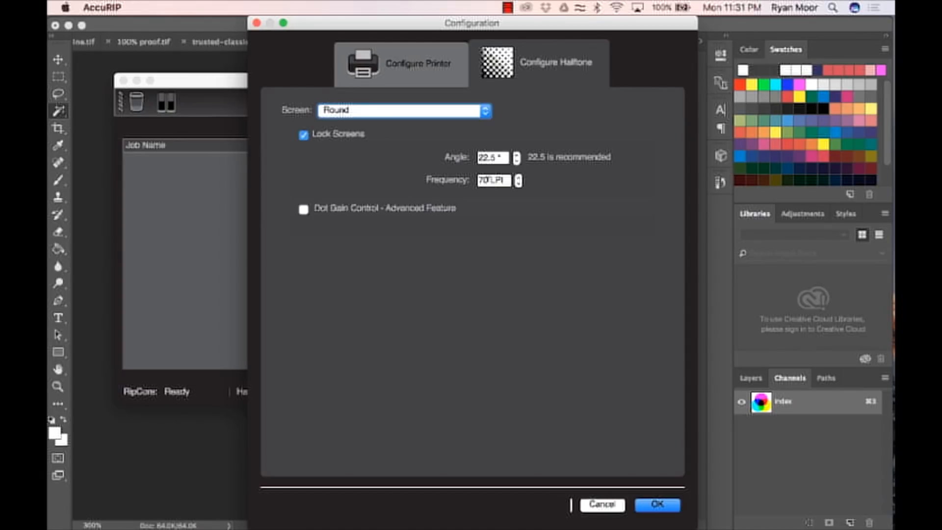
{"action": "double_click", "coordinate": [484, 180]}
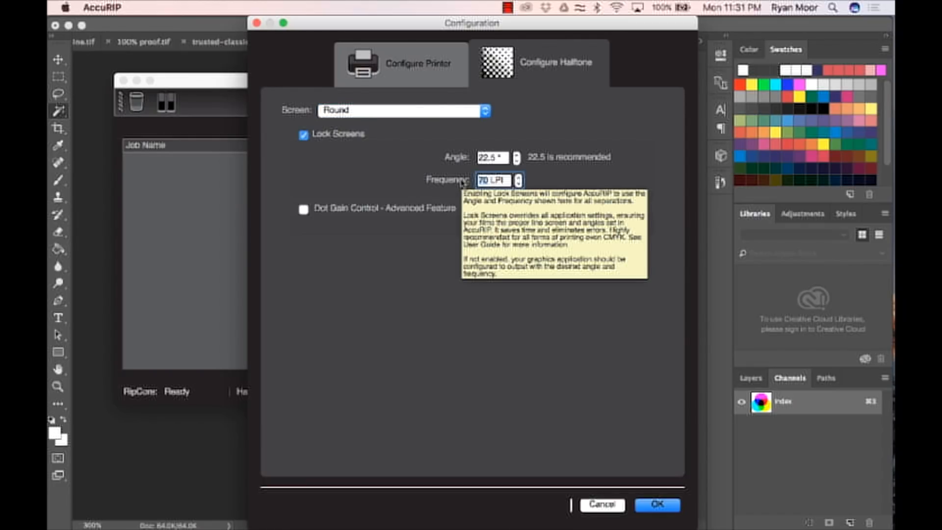
{"action": "type", "text": "55"}
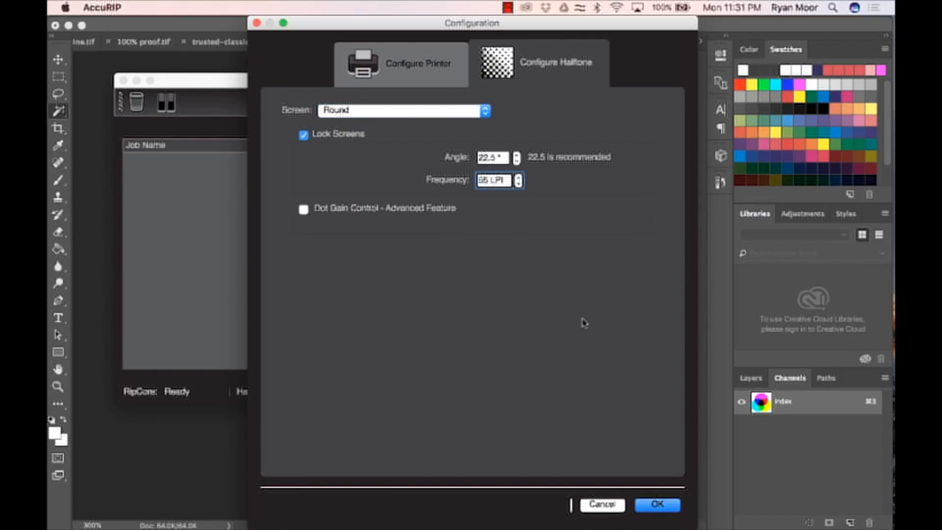
{"action": "left_click", "coordinate": [647, 505]}
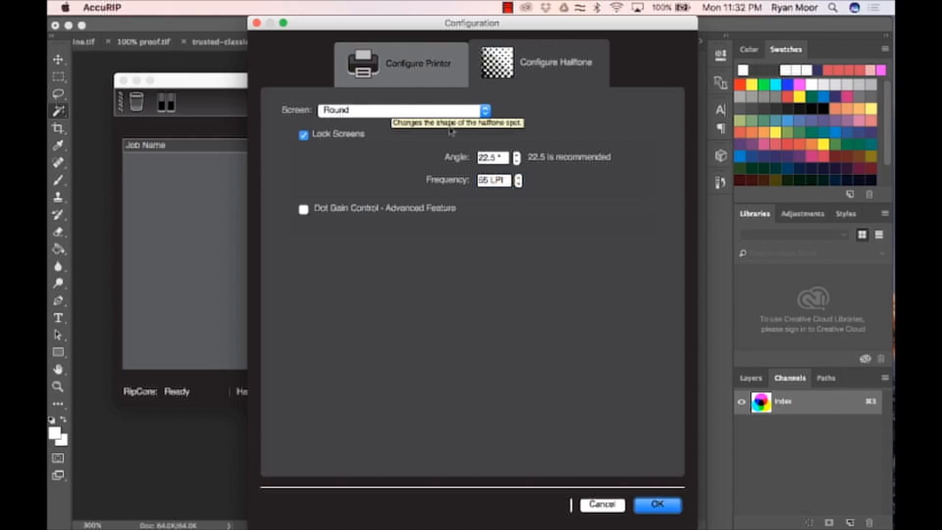
{"action": "left_click", "coordinate": [373, 111]}
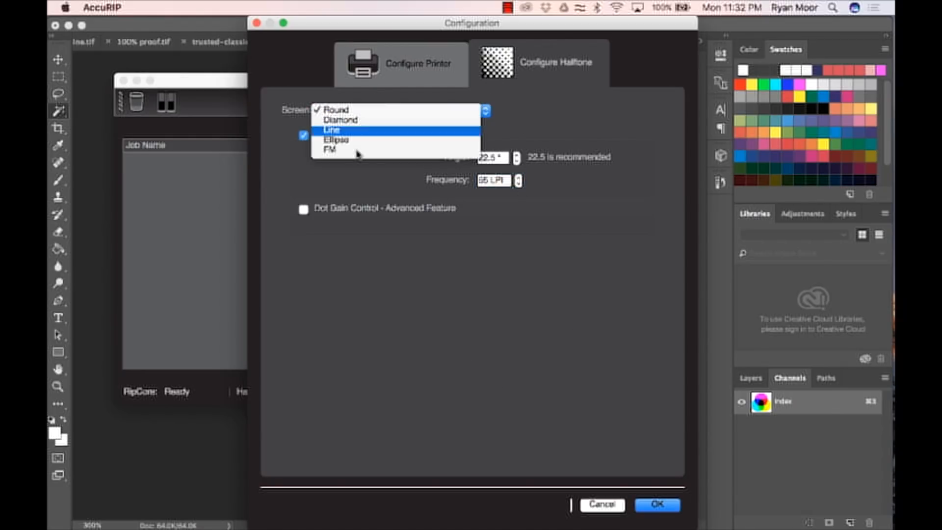
{"action": "left_click", "coordinate": [366, 110]}
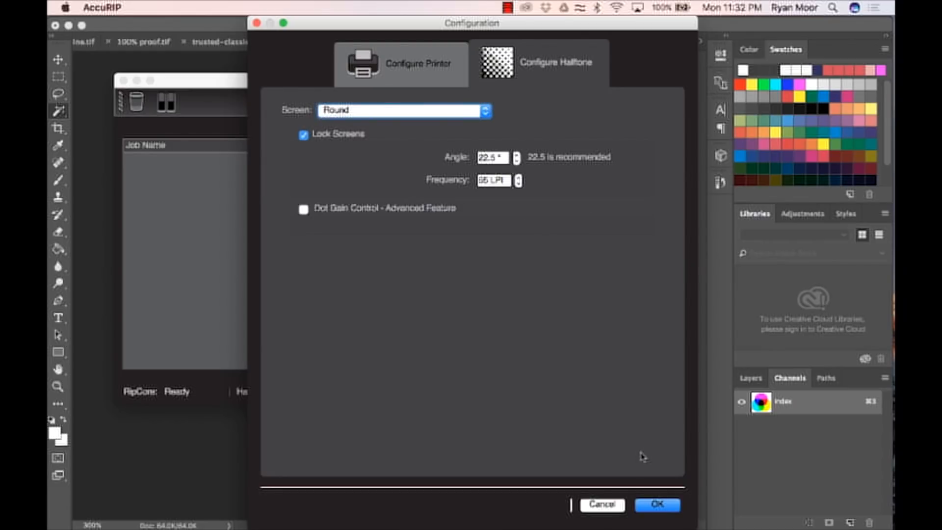
{"action": "left_click", "coordinate": [661, 508]}
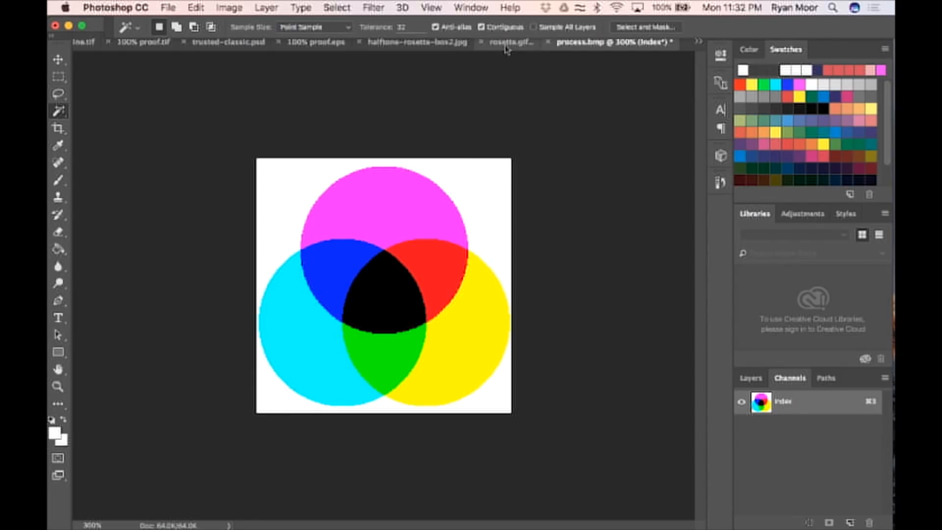
Switch to rosette.gif in Photoshop and convert the image to RGB Color mode
{"action": "left_click", "coordinate": [506, 43]}
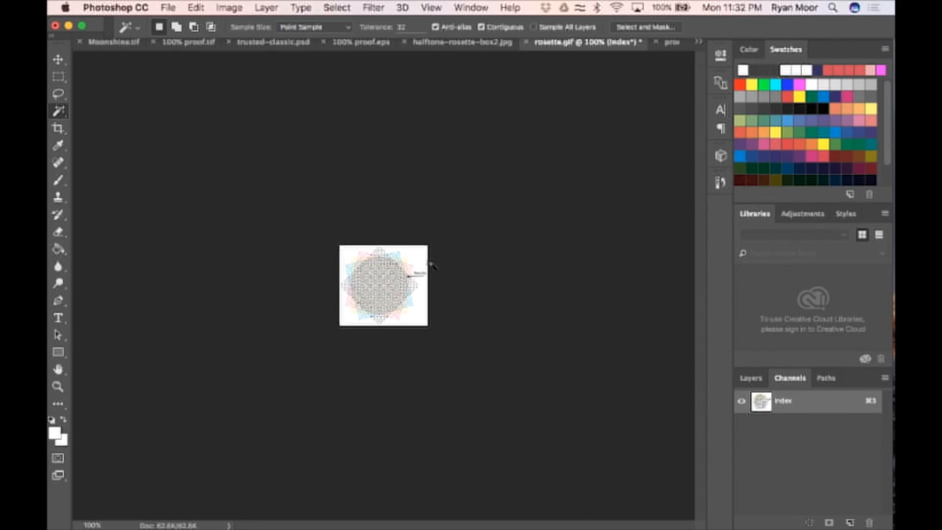
{"action": "key", "text": "super+1"}
{"action": "key", "text": "super+plus"}
{"action": "key", "text": "super+plus"}
{"action": "key", "text": "super+plus"}
{"action": "key", "text": "super+plus"}
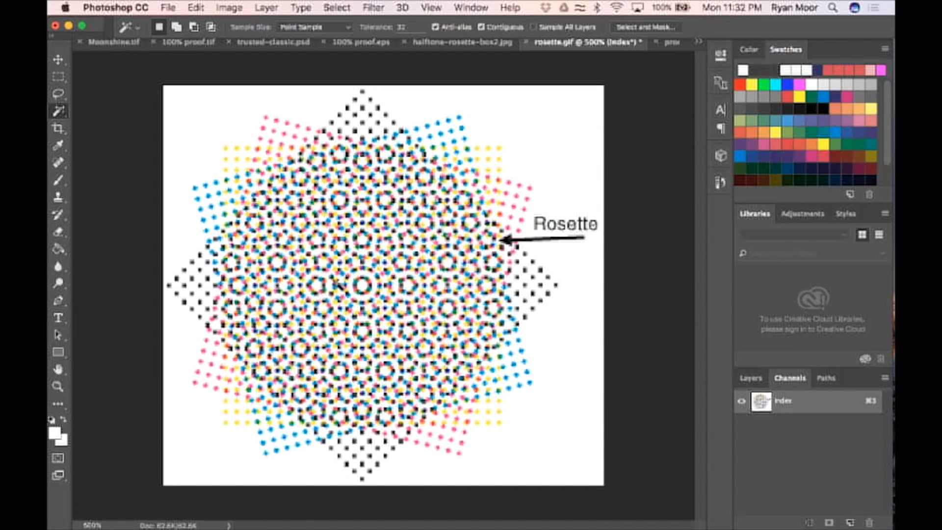
{"action": "left_click", "coordinate": [265, 8]}
{"action": "mouse_move", "coordinate": [244, 26]}
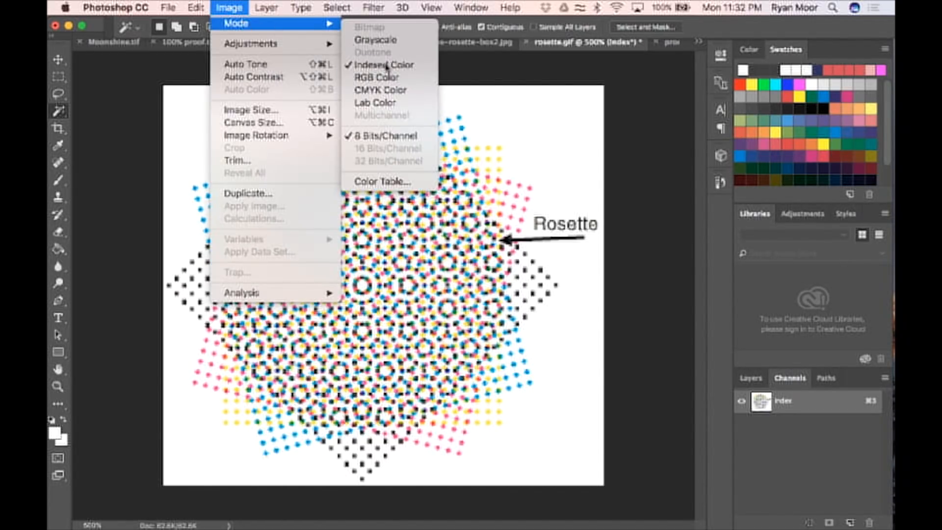
{"action": "left_click", "coordinate": [386, 78]}
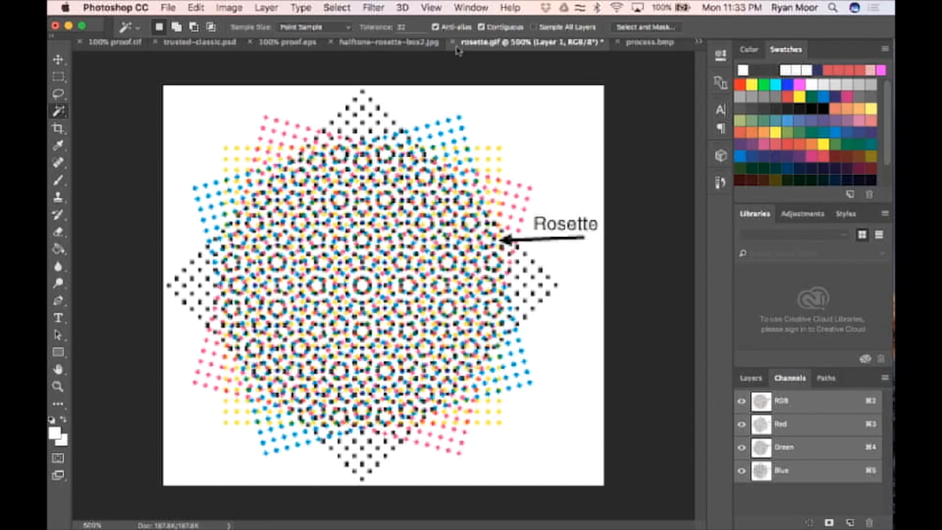
Select all the black dots with the Magic Wand, with Contiguous off, and cut them onto their own layer
{"action": "left_click", "coordinate": [481, 27]}
{"action": "key", "text": "super+equal"}
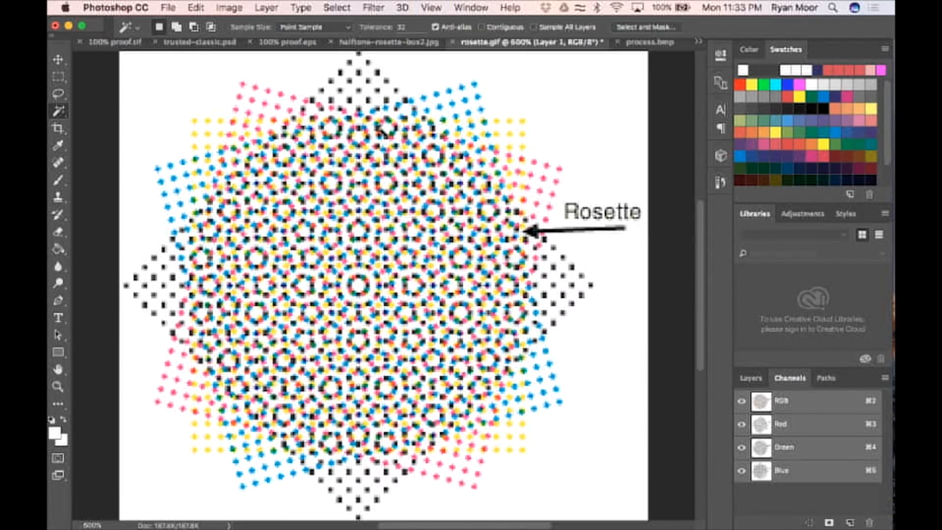
{"action": "left_click", "coordinate": [381, 130]}
{"action": "right_click", "coordinate": [382, 132]}
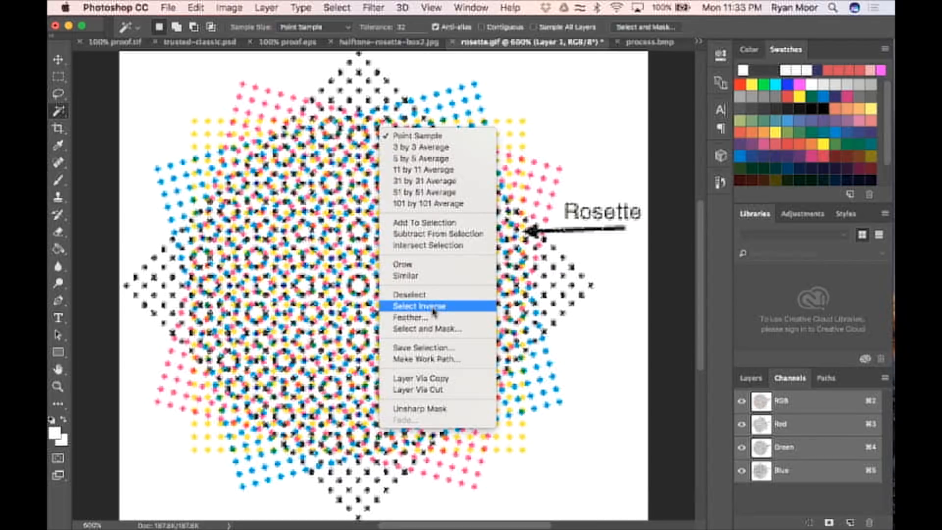
{"action": "left_click", "coordinate": [435, 389]}
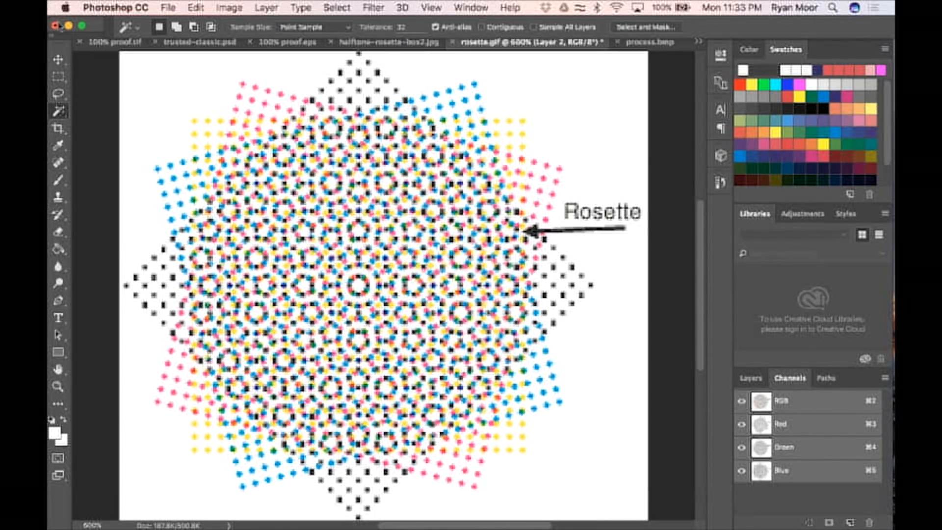
Nudge the black dot layer right and back twice to compare the rosette pattern with misaligned dots
{"action": "left_click", "coordinate": [59, 62]}
{"action": "left_click_drag", "start_coordinate": [334, 212], "coordinate": [339, 212]}
{"action": "key", "text": "Right"}
{"action": "key", "text": "Right"}
{"action": "key", "text": "Right"}
{"action": "key", "text": "Right"}
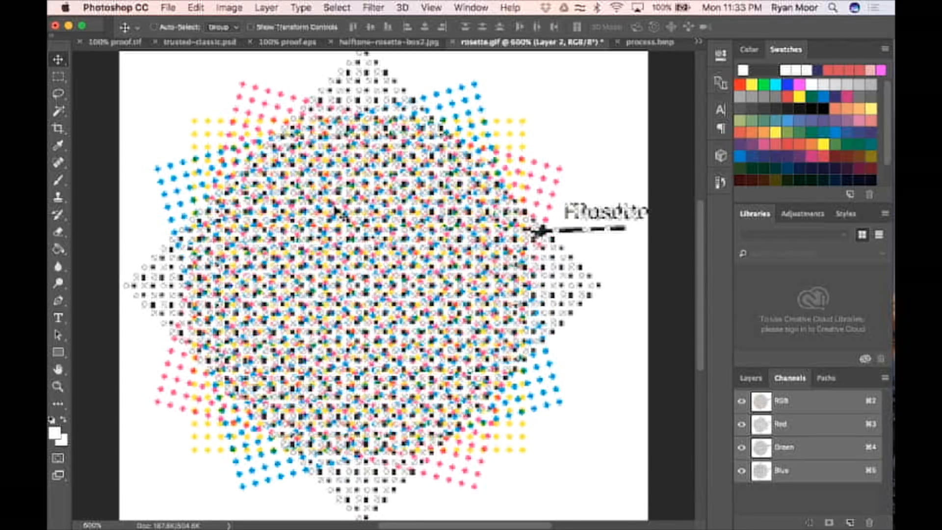
{"action": "key", "text": "Left"}
{"action": "key", "text": "Left"}
{"action": "key", "text": "Left"}
{"action": "key", "text": "Left"}
{"action": "key", "text": "Left"}
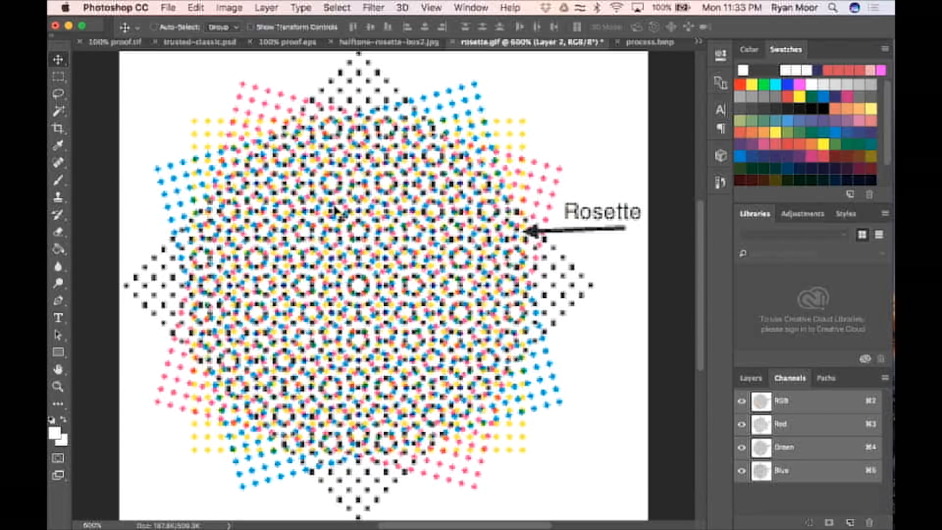
{"action": "key", "text": "Right"}
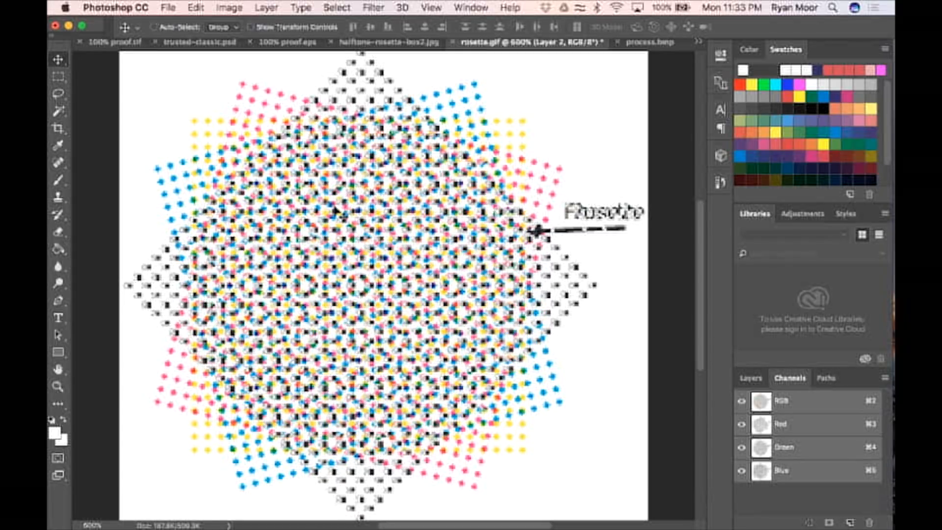
{"action": "key", "text": "Right"}
{"action": "key", "text": "Right"}
{"action": "key", "text": "Right"}
{"action": "key", "text": "Right"}
{"action": "key", "text": "Right"}
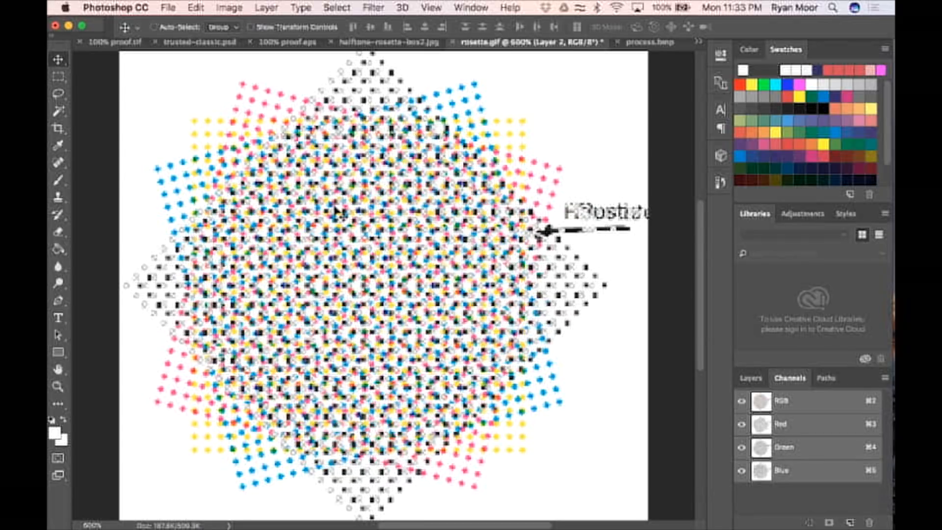
{"action": "key", "text": "Left"}
{"action": "key", "text": "Left"}
{"action": "key", "text": "Left"}
{"action": "key", "text": "Left"}
{"action": "key", "text": "Left"}
{"action": "key", "text": "Left"}
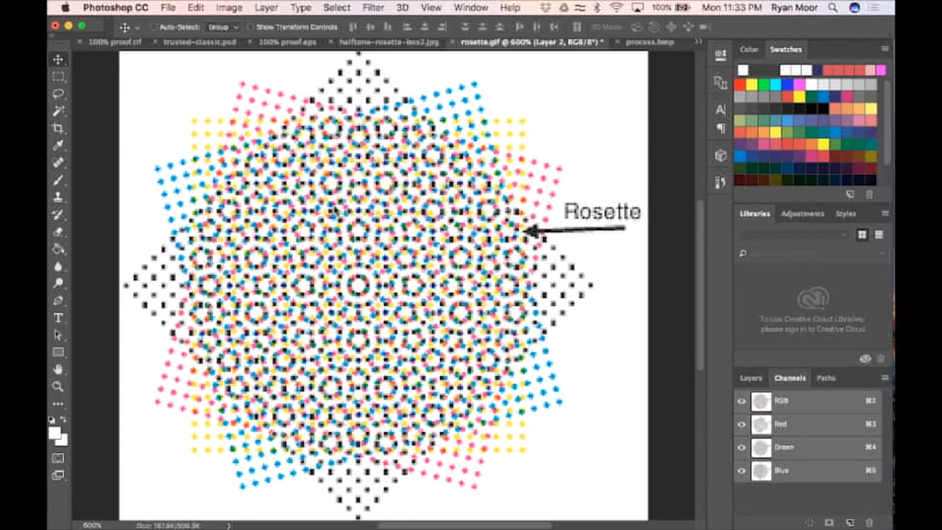
{"action": "key", "text": "Left"}
{"action": "key", "text": "Left"}
Show process.bmp, return to AccuRIP's halftone configuration and review the screen shape options, keeping Round
{"action": "left_click", "coordinate": [655, 45]}
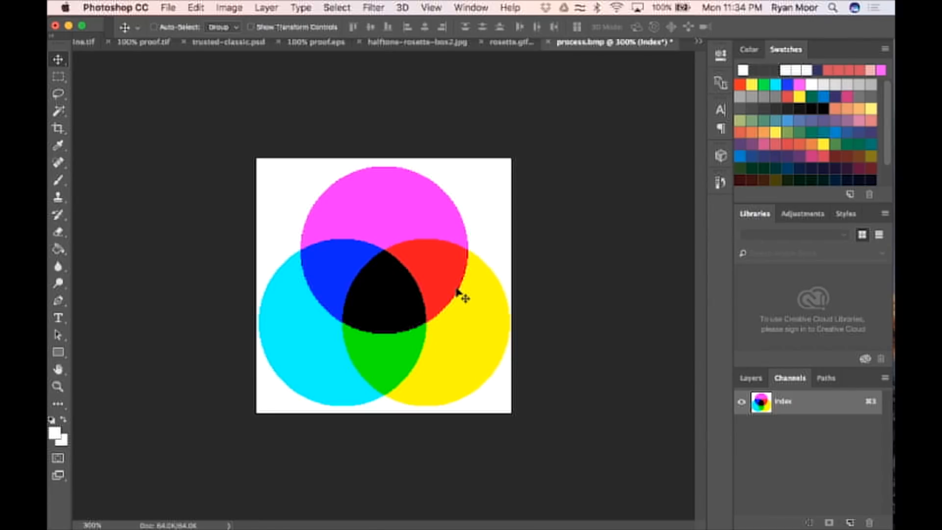
{"action": "mouse_move", "coordinate": [51, 389]}
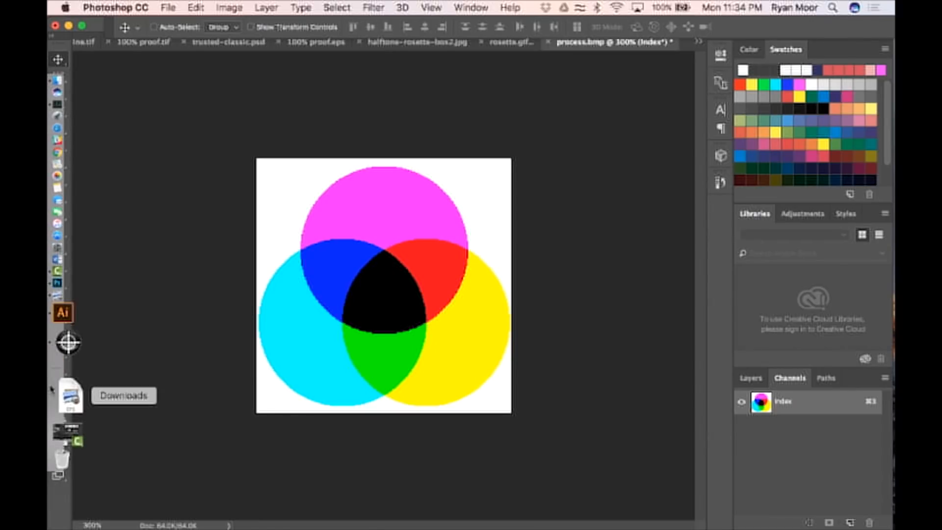
{"action": "left_click", "coordinate": [70, 365]}
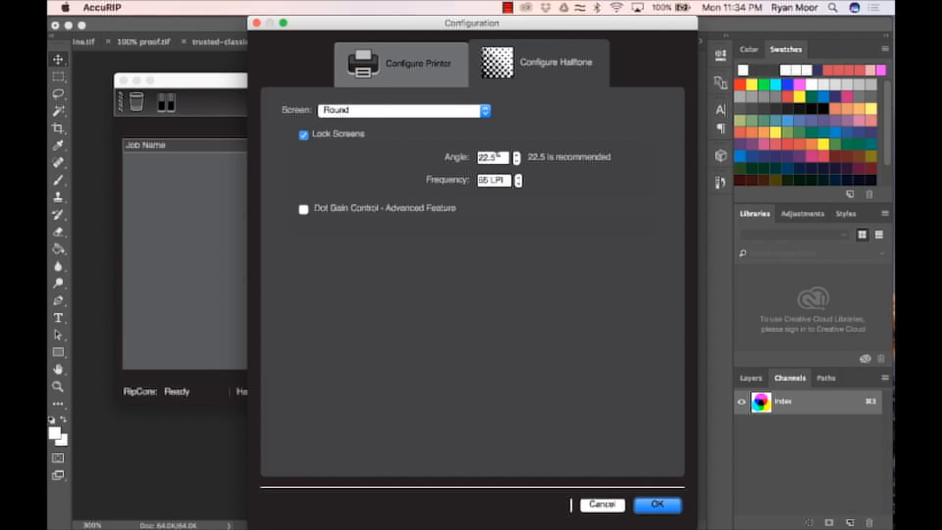
{"action": "mouse_move", "coordinate": [497, 156]}
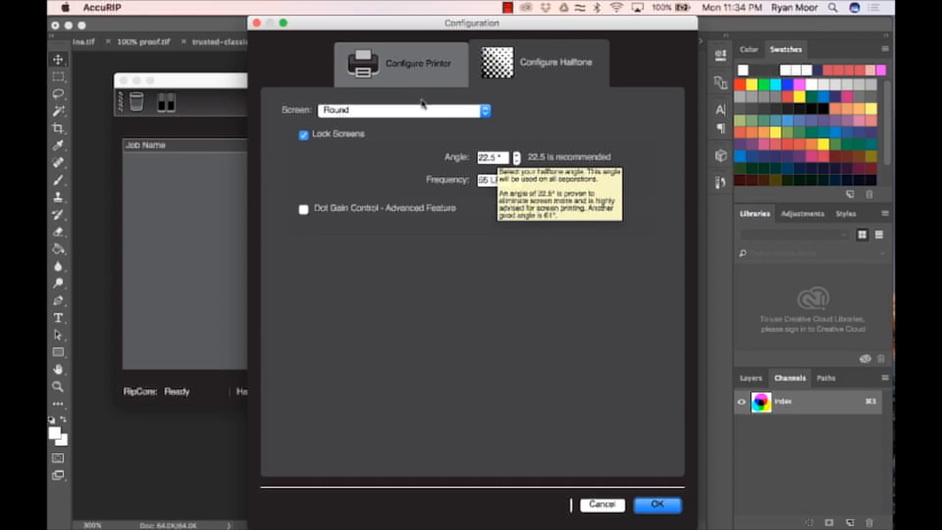
{"action": "left_click", "coordinate": [400, 111]}
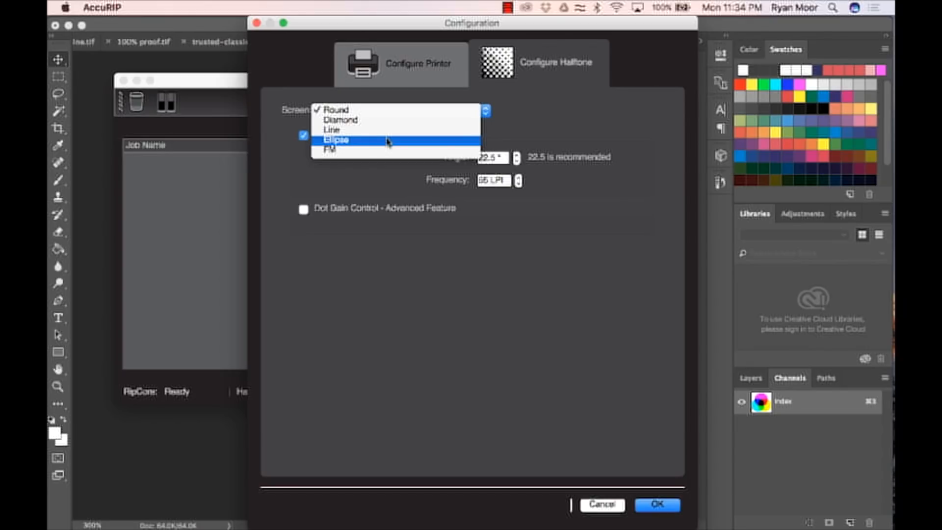
{"action": "left_click", "coordinate": [362, 110]}
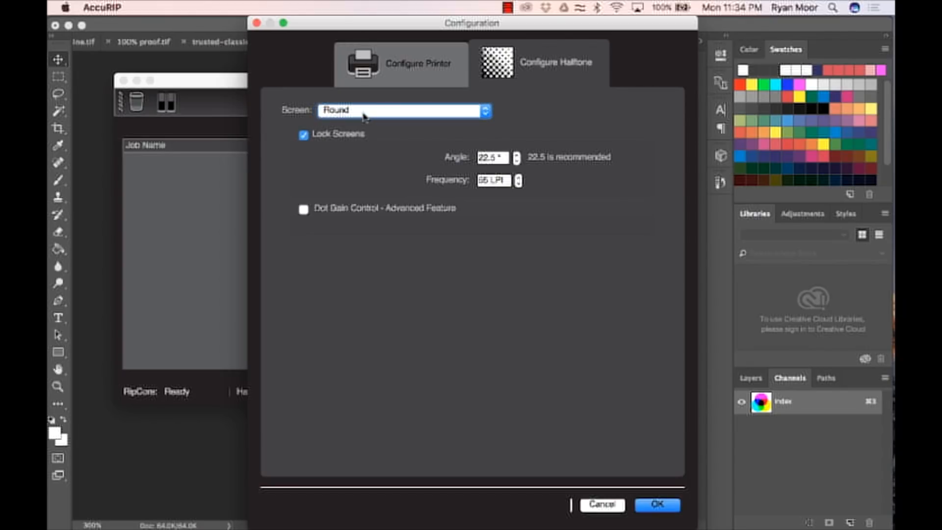
{"action": "left_click", "coordinate": [364, 113]}
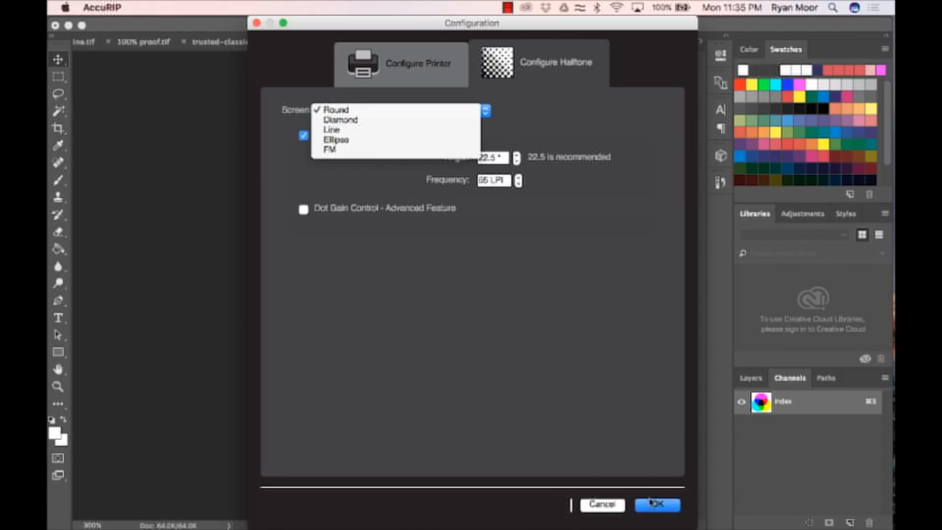
{"action": "left_click", "coordinate": [577, 283]}
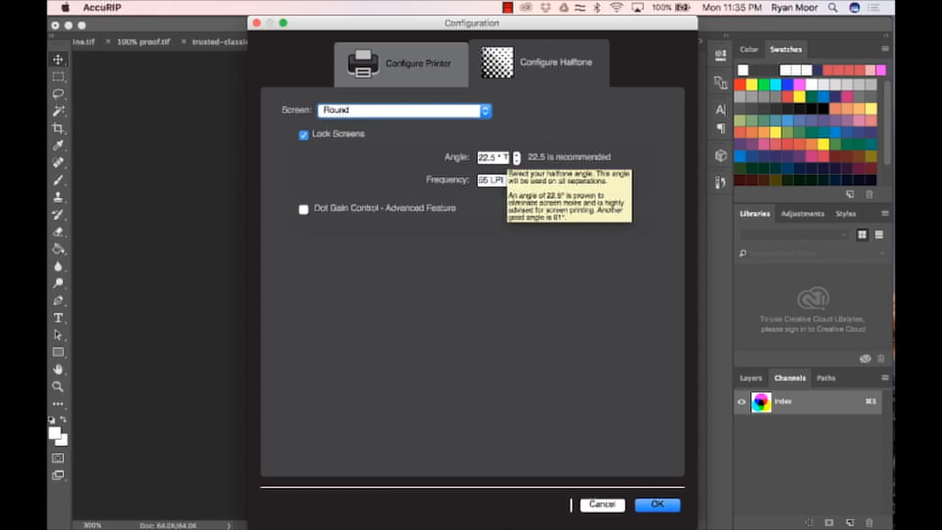
Enter 55 LPI as the halftone frequency, apply the configuration and return to Photoshop
{"action": "left_click", "coordinate": [483, 180]}
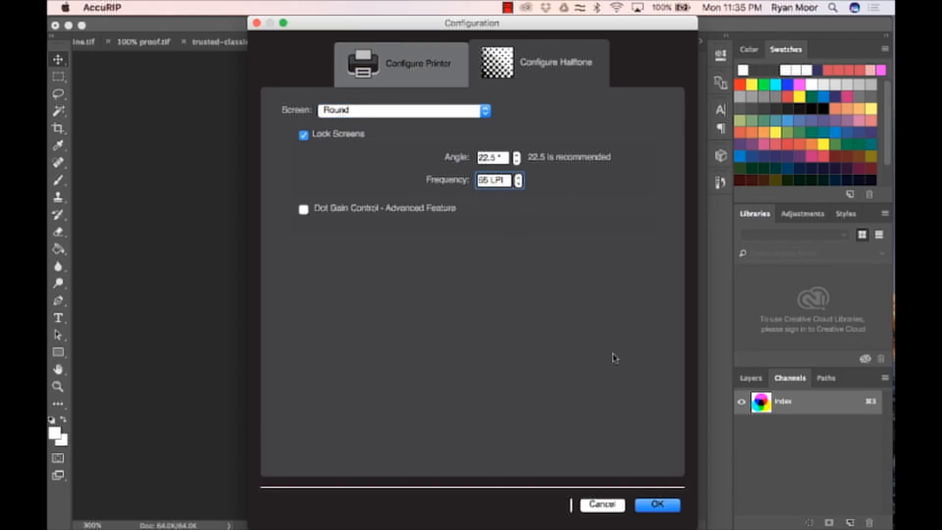
{"action": "key", "text": "BackSpace"}
{"action": "type", "text": "4"}
{"action": "double_click", "coordinate": [484, 180]}
{"action": "type", "text": "55"}
{"action": "left_click", "coordinate": [678, 508]}
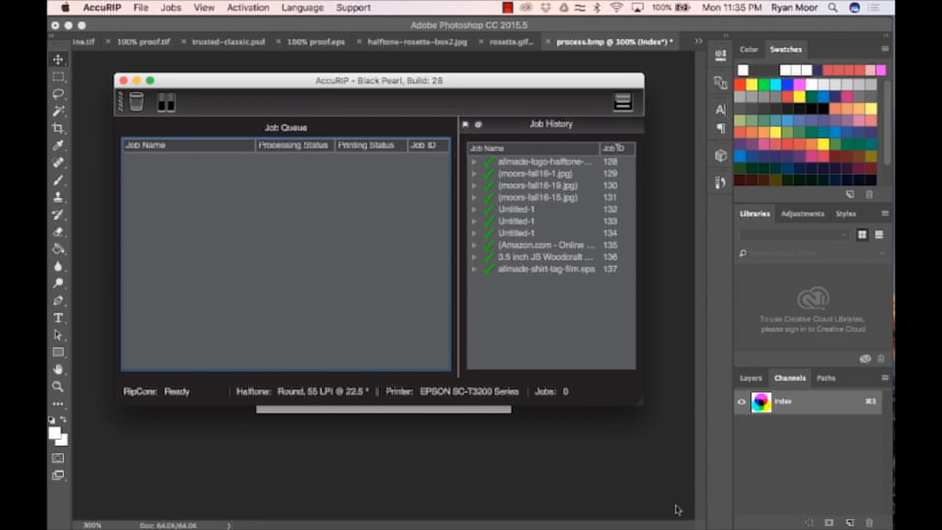
{"action": "left_click", "coordinate": [300, 488]}
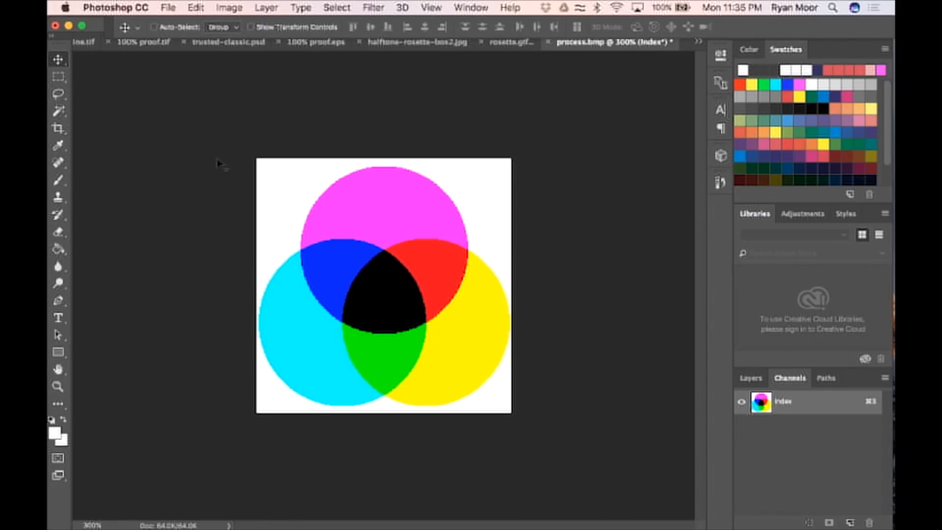
Show 100% proof.tif and Moonshine.tif, and close Moonshine.tif to bring up trusted-classic-sepped-dvd.tif
{"action": "left_click", "coordinate": [149, 43]}
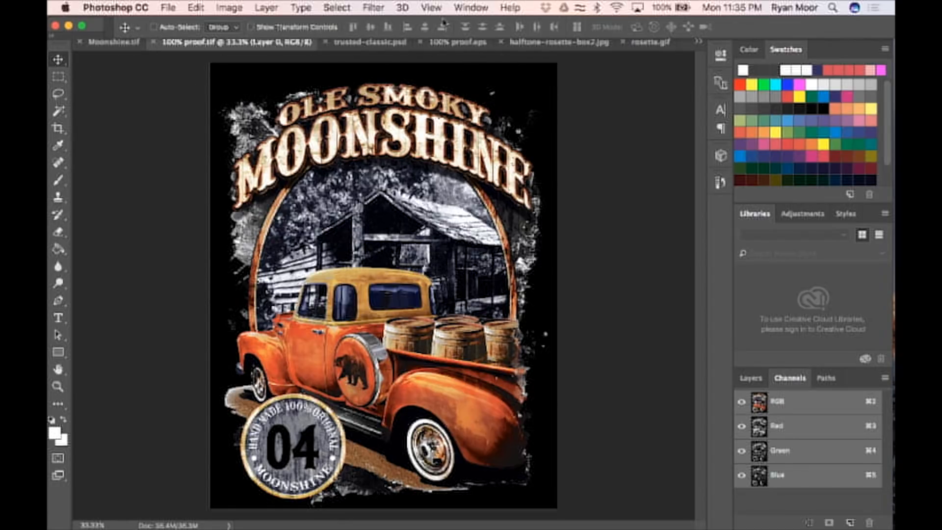
{"action": "left_click", "coordinate": [698, 42]}
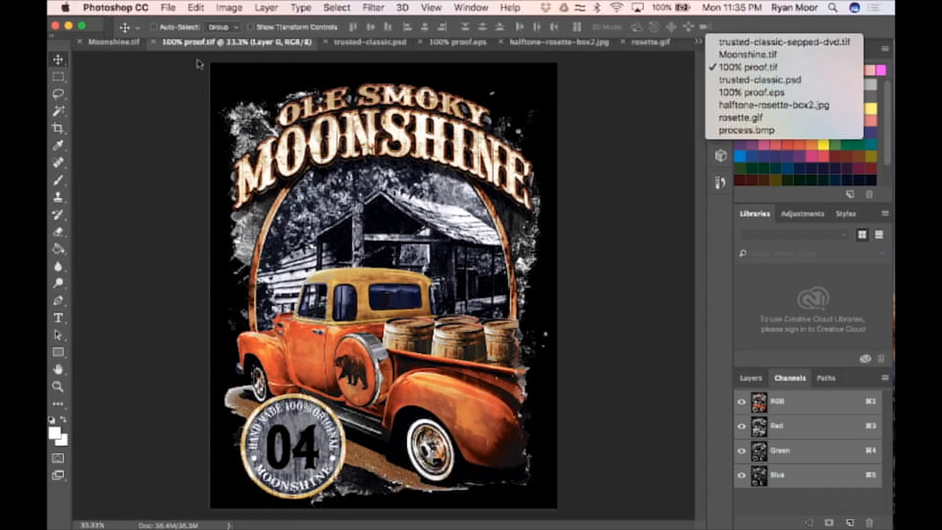
{"action": "left_click", "coordinate": [106, 43]}
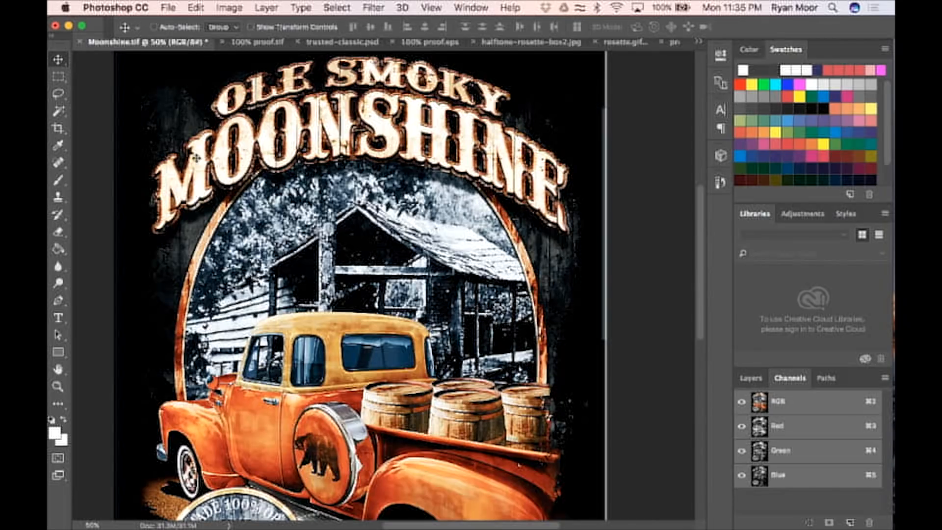
{"action": "left_click", "coordinate": [79, 42]}
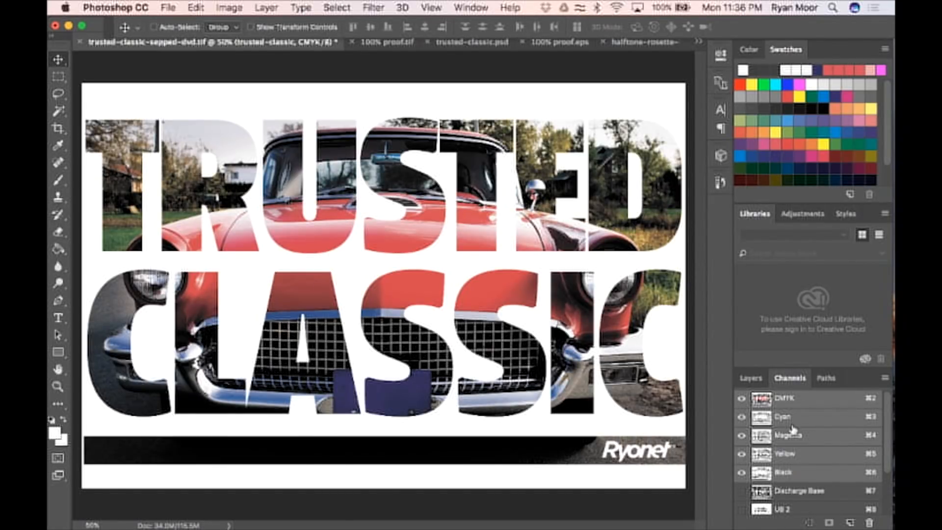
View the Black and Yellow channels of the trusted-classic artwork individually, ending on the Black channel
{"action": "left_click", "coordinate": [789, 473]}
{"action": "left_click", "coordinate": [787, 454]}
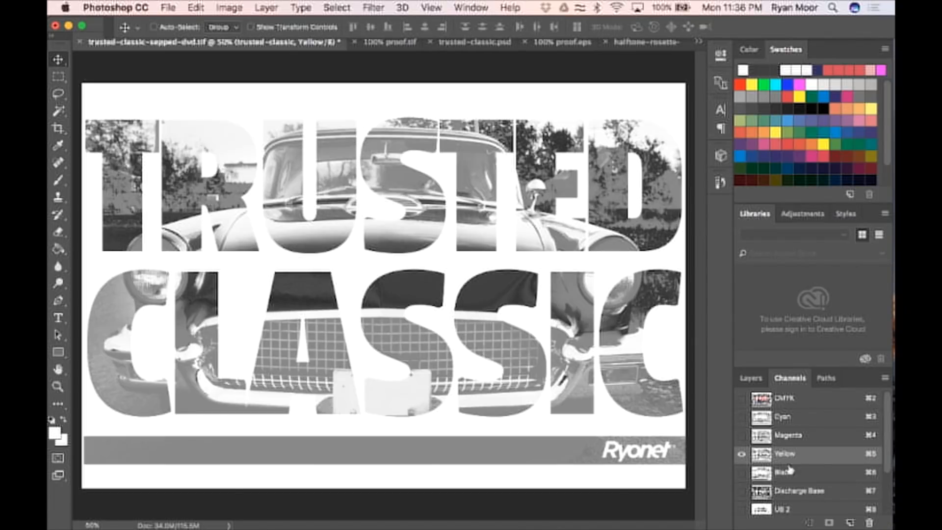
{"action": "left_click", "coordinate": [788, 473]}
Open the print settings for the Black channel and compare the preview with Center Crop Marks off and on
{"action": "left_click", "coordinate": [173, 8]}
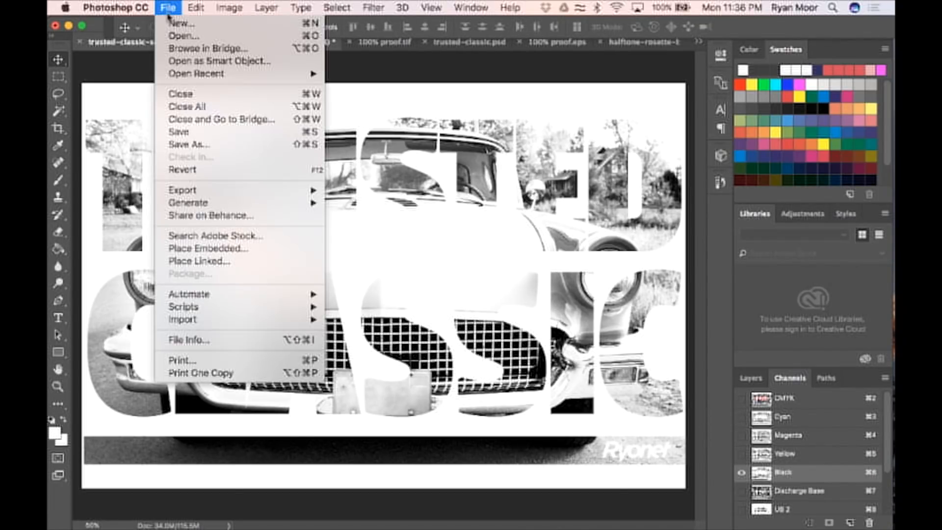
{"action": "left_click", "coordinate": [191, 366]}
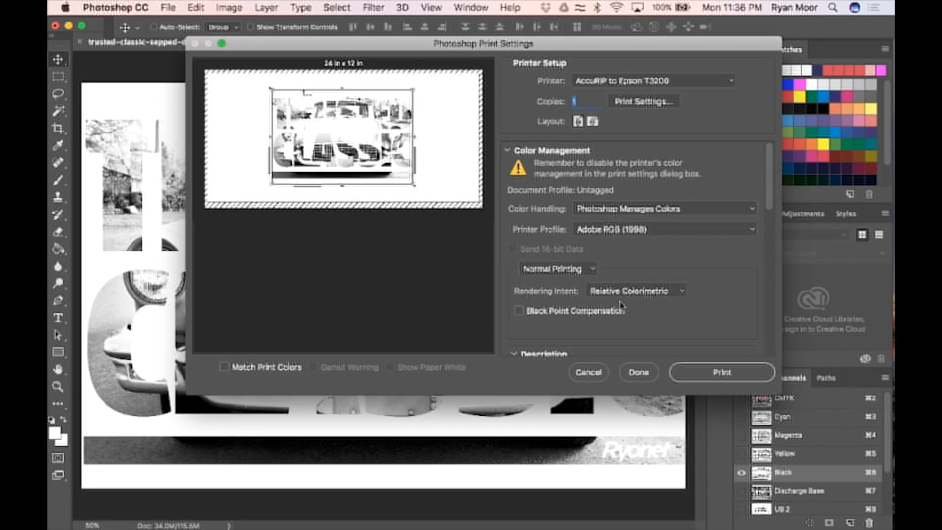
{"action": "scroll", "coordinate": [621, 305], "scroll_direction": "down", "scroll_amount": 5}
{"action": "scroll", "coordinate": [621, 306], "scroll_direction": "down", "scroll_amount": 8}
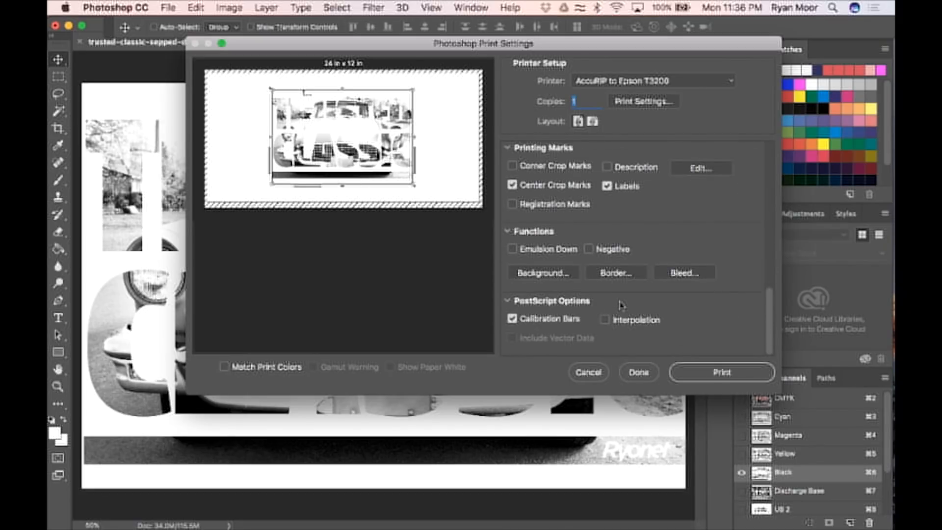
{"action": "scroll", "coordinate": [622, 305], "scroll_direction": "up", "scroll_amount": 2}
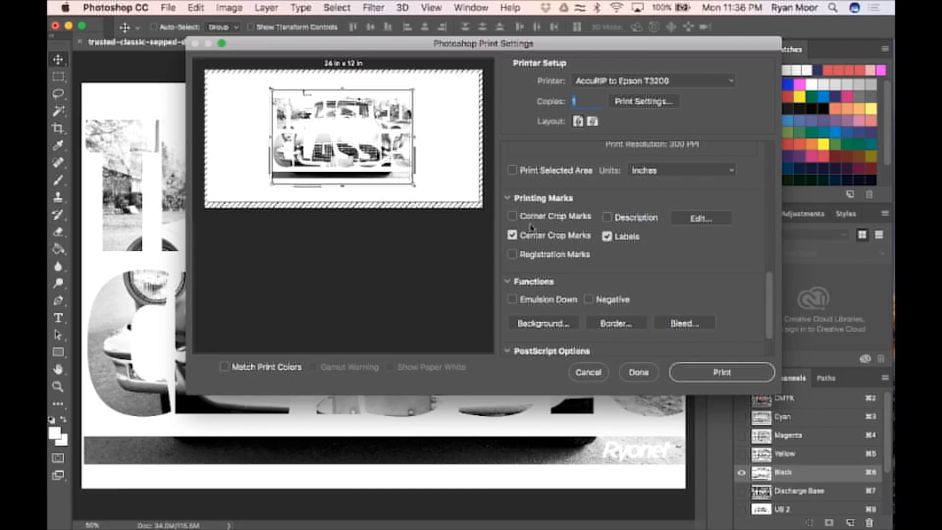
{"action": "left_click", "coordinate": [512, 236]}
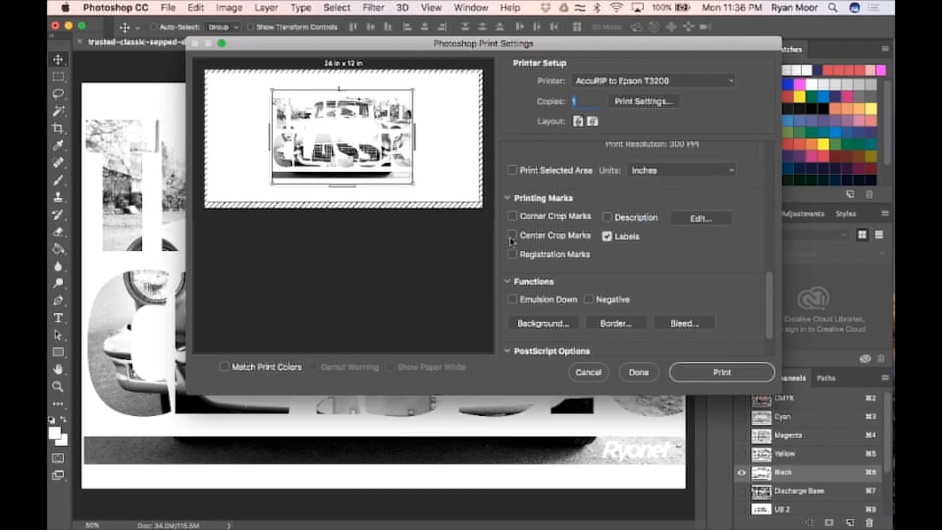
{"action": "left_click", "coordinate": [511, 235]}
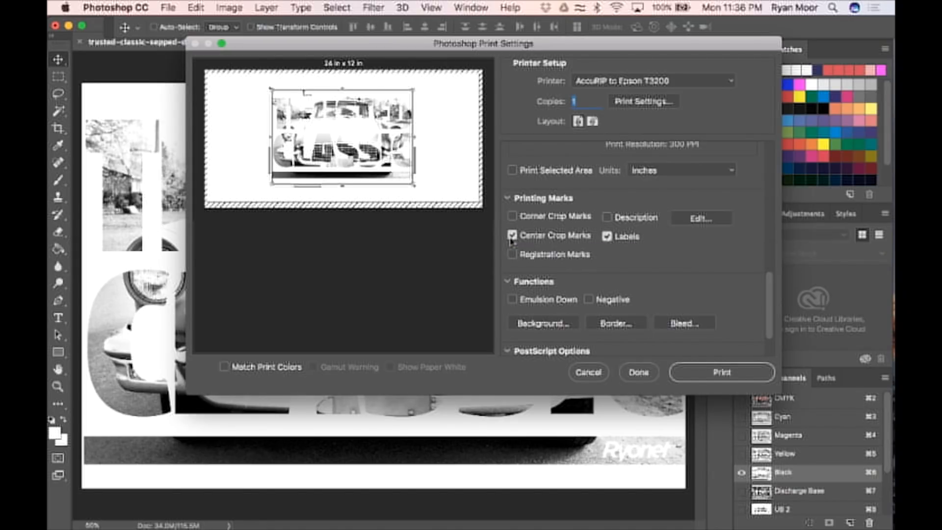
Toggle Labels and Registration Marks in the printing marks, returning each to its original setting
{"action": "left_click", "coordinate": [607, 236]}
{"action": "left_click", "coordinate": [607, 237]}
{"action": "left_click", "coordinate": [512, 255]}
{"action": "left_click", "coordinate": [512, 256]}
{"action": "left_click", "coordinate": [512, 255]}
{"action": "left_click", "coordinate": [512, 255]}
Switch Calibration Bars off and back on, and save the print settings without printing
{"action": "scroll", "coordinate": [579, 269], "scroll_direction": "down", "scroll_amount": 3}
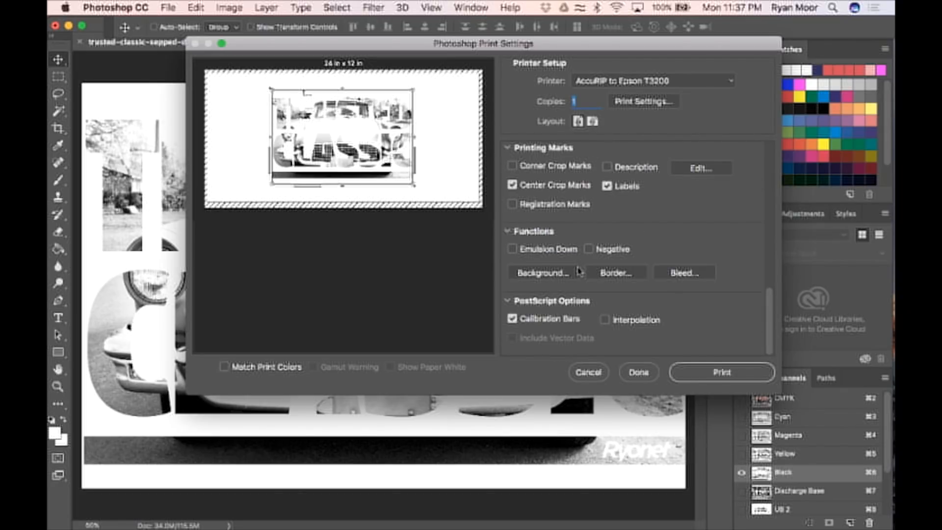
{"action": "left_click", "coordinate": [513, 319]}
{"action": "left_click", "coordinate": [513, 319]}
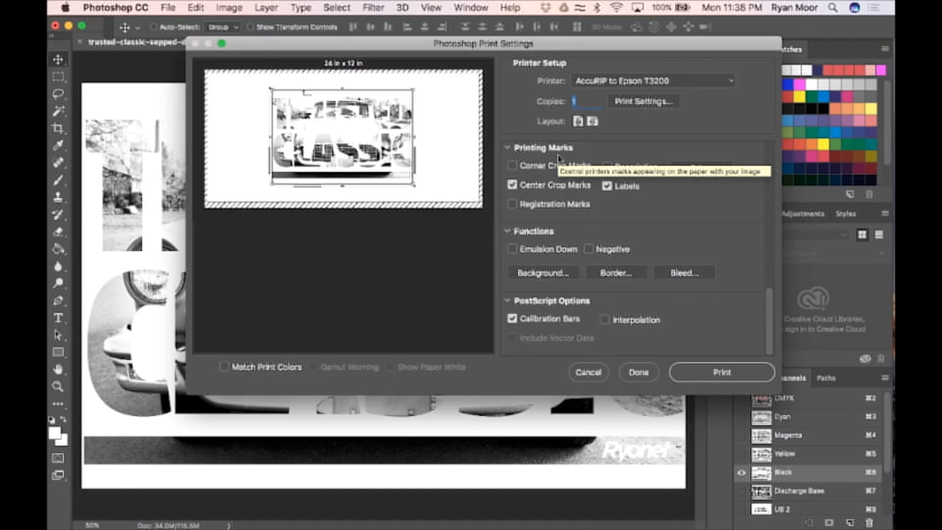
{"action": "left_click", "coordinate": [638, 373]}
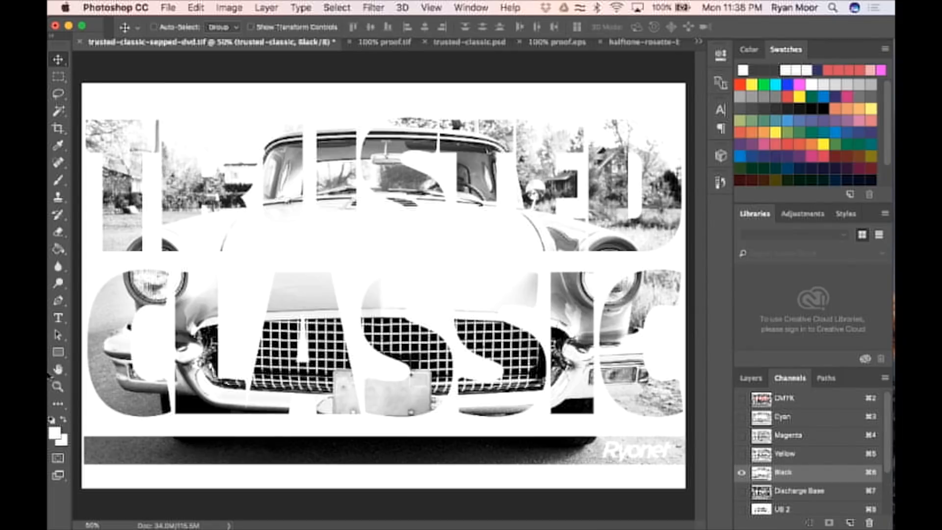
Switch to AccuRIP, set the halftone frequency to 45 LPI, apply the configuration and return to the Reg Marks artwork in Illustrator
{"action": "mouse_move", "coordinate": [50, 375]}
{"action": "left_click", "coordinate": [67, 327]}
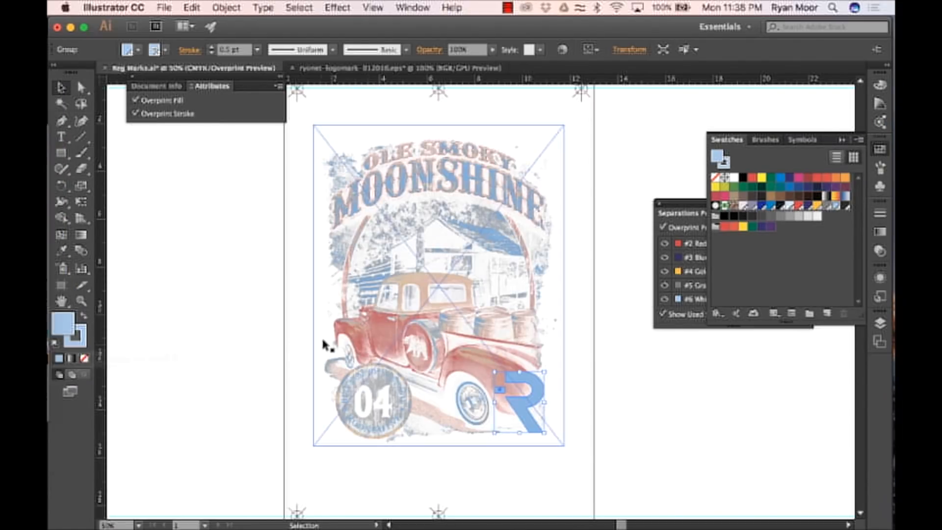
{"action": "left_click", "coordinate": [164, 7]}
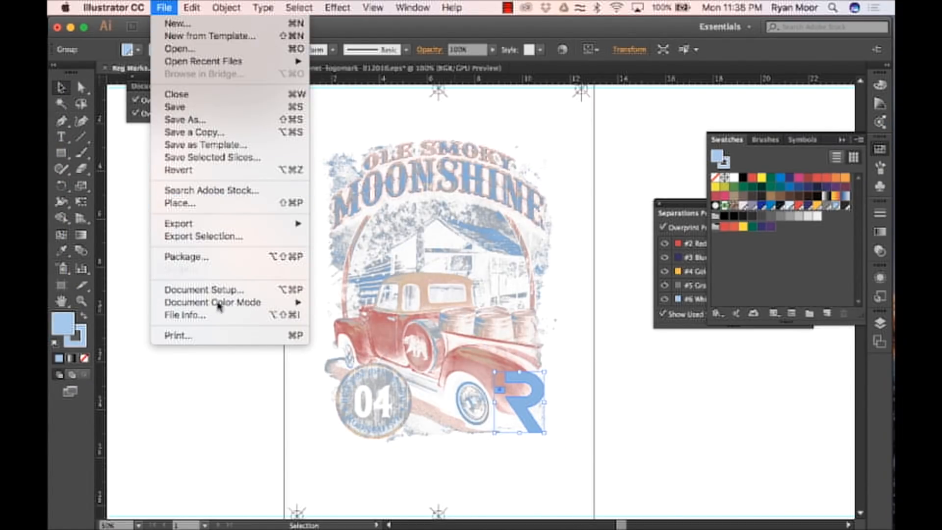
{"action": "key", "text": "ctrl+Up"}
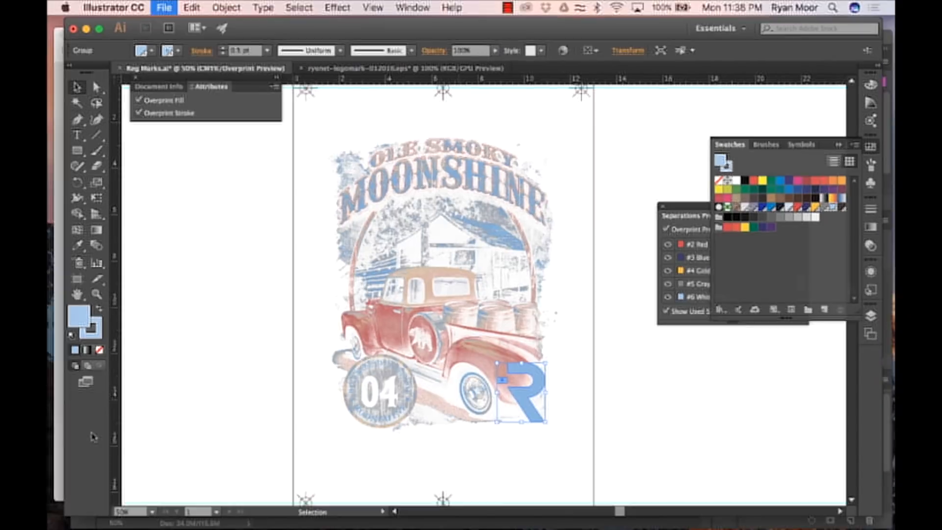
{"action": "left_click", "coordinate": [235, 120]}
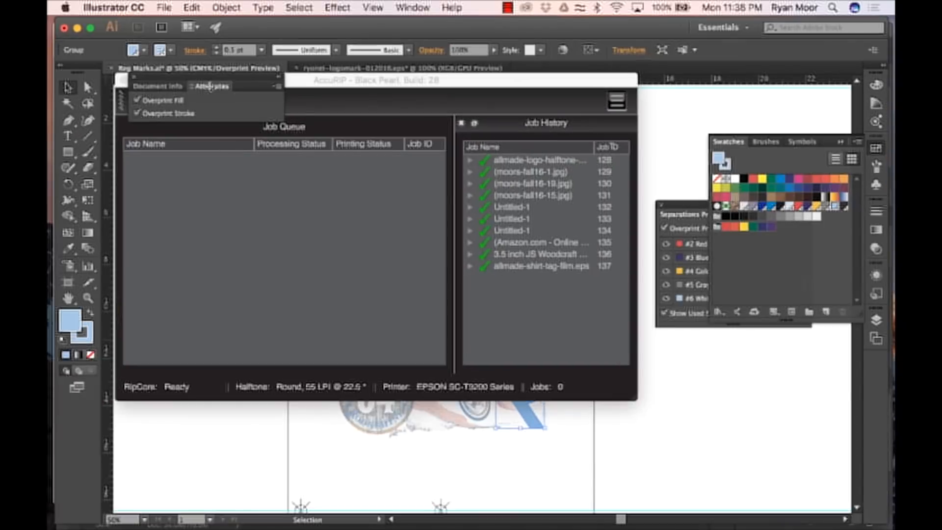
{"action": "left_click", "coordinate": [145, 8]}
{"action": "left_click", "coordinate": [153, 23]}
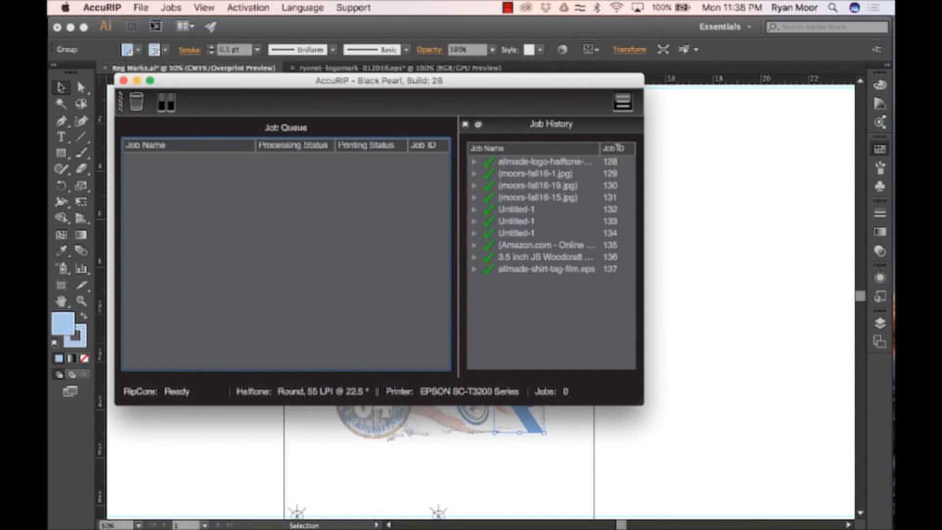
{"action": "left_click", "coordinate": [557, 65]}
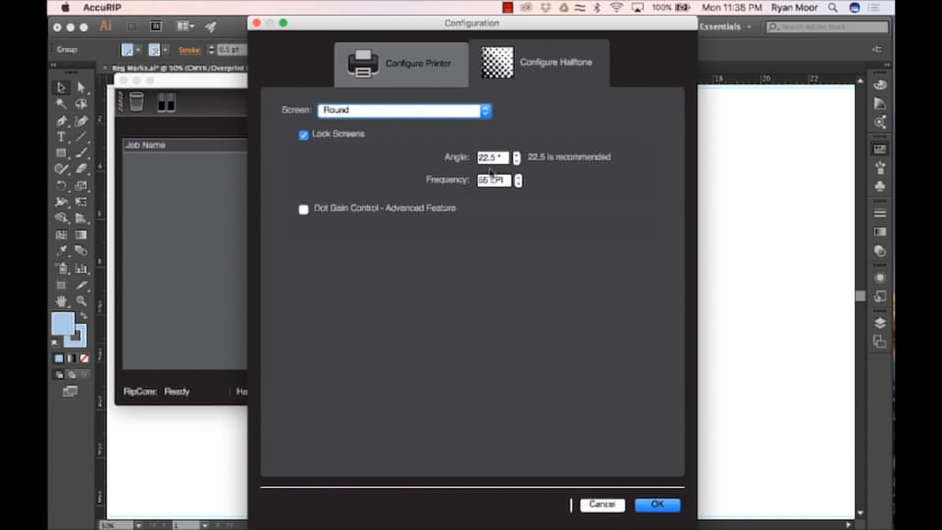
{"action": "type", "text": "45"}
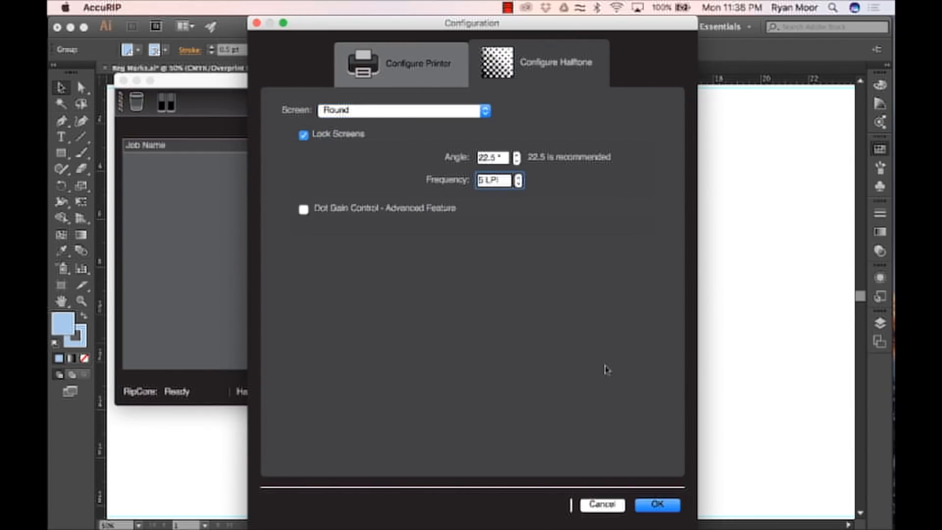
{"action": "left_click", "coordinate": [666, 507]}
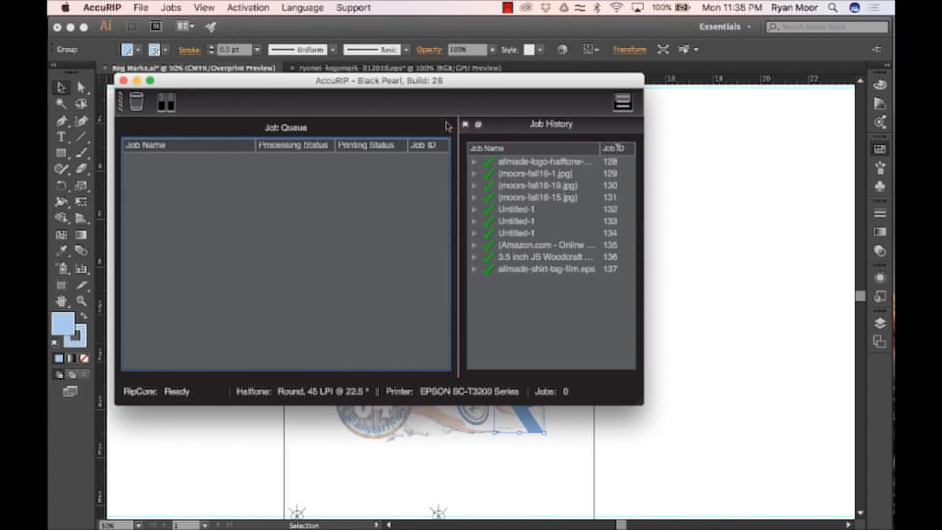
{"action": "left_click", "coordinate": [646, 432]}
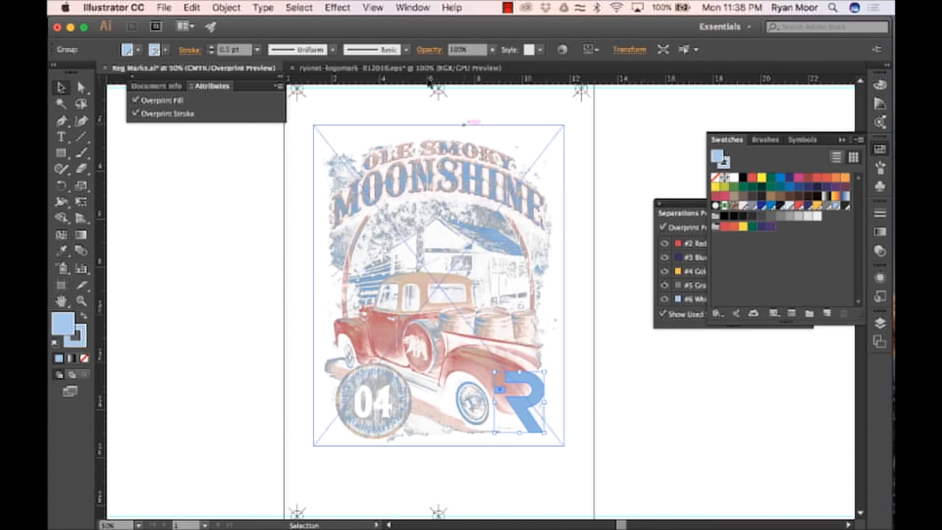
Open the print settings, review the separation inks, enable Color Bars under Marks and Bleed, and save the settings without printing
{"action": "left_click", "coordinate": [164, 7]}
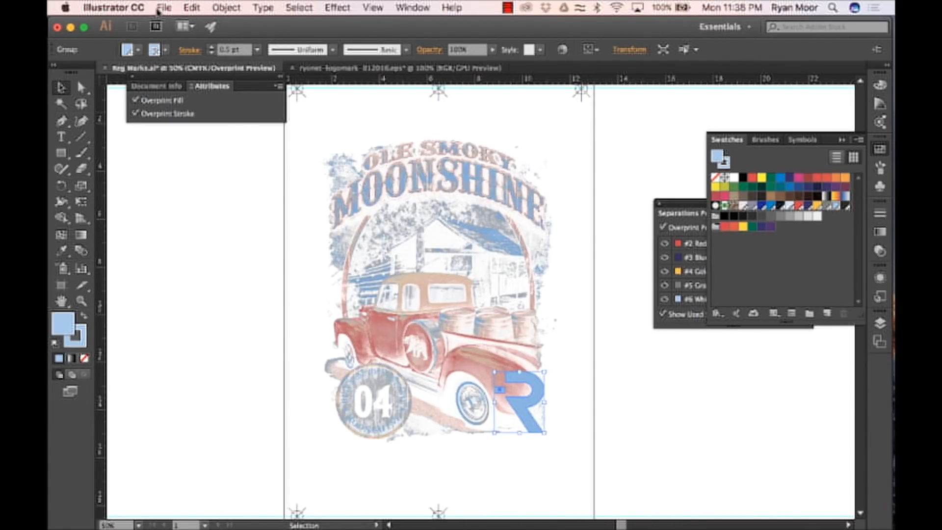
{"action": "left_click", "coordinate": [179, 336]}
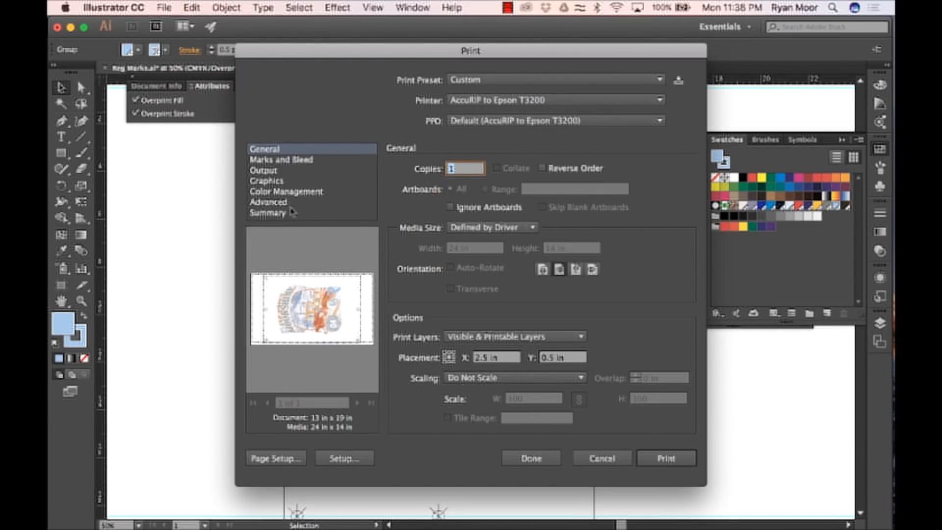
{"action": "left_click", "coordinate": [287, 171]}
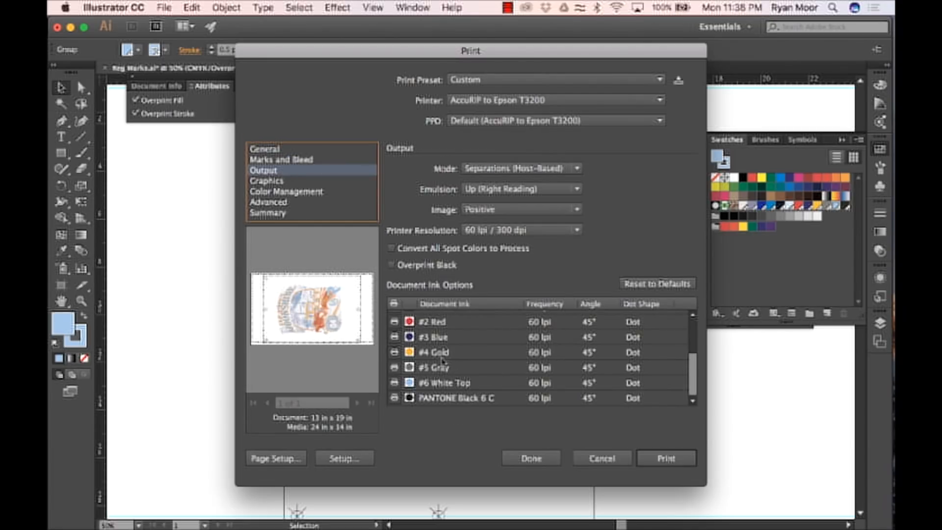
{"action": "left_click", "coordinate": [395, 407]}
{"action": "scroll", "coordinate": [396, 407], "scroll_direction": "up", "scroll_amount": 5}
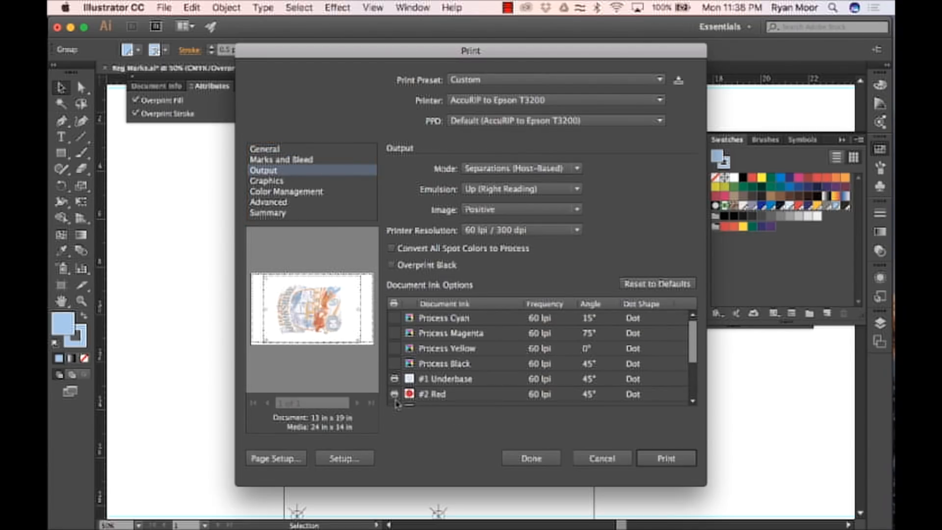
{"action": "left_click", "coordinate": [268, 202]}
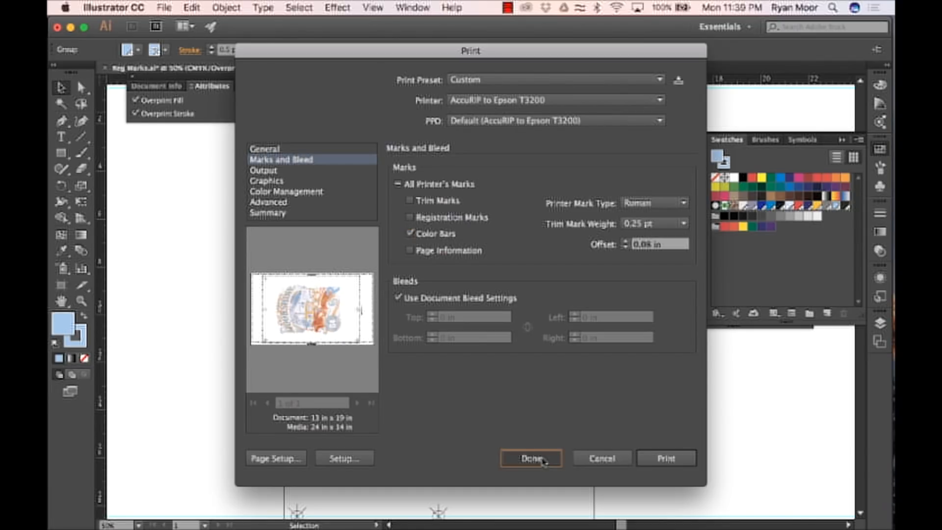
{"action": "left_click", "coordinate": [543, 462]}
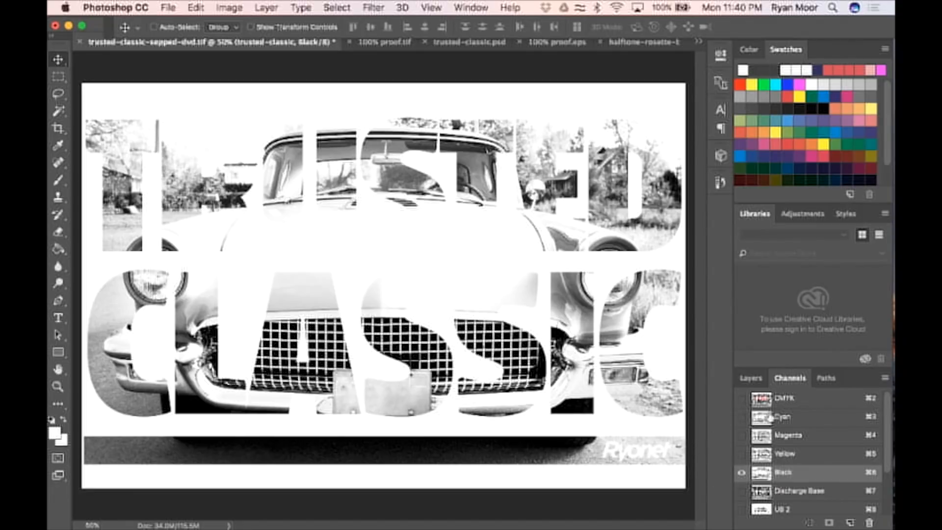
In Photoshop, show the CMYK composite of the trusted-classic artwork and bring up 100% proof.tif
{"action": "left_click", "coordinate": [774, 401]}
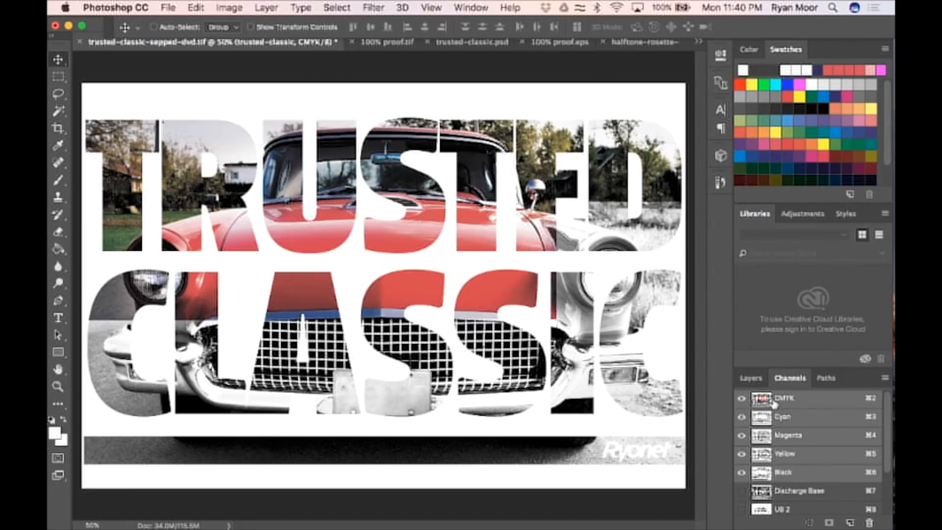
{"action": "left_click", "coordinate": [396, 43]}
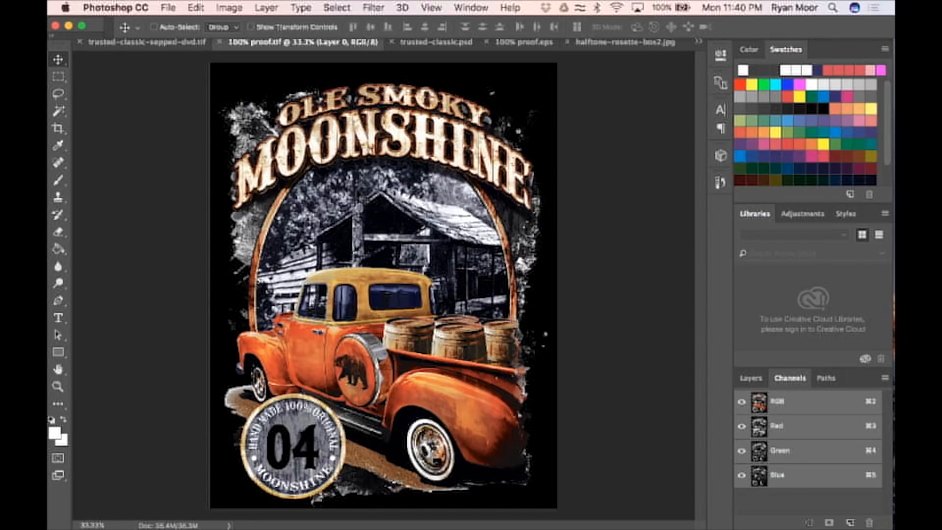